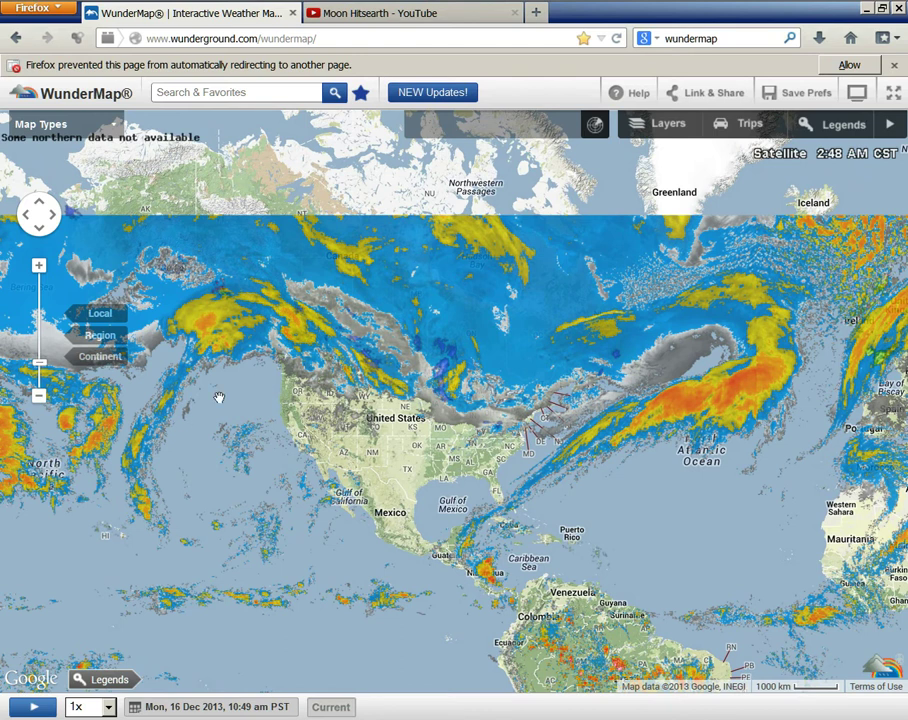
- Examine the satellite cloud patterns over North America, the North Atlantic and South America on the weather map
{"action": "left_click_drag", "start_coordinate": [345, 415], "coordinate": [306, 485]}
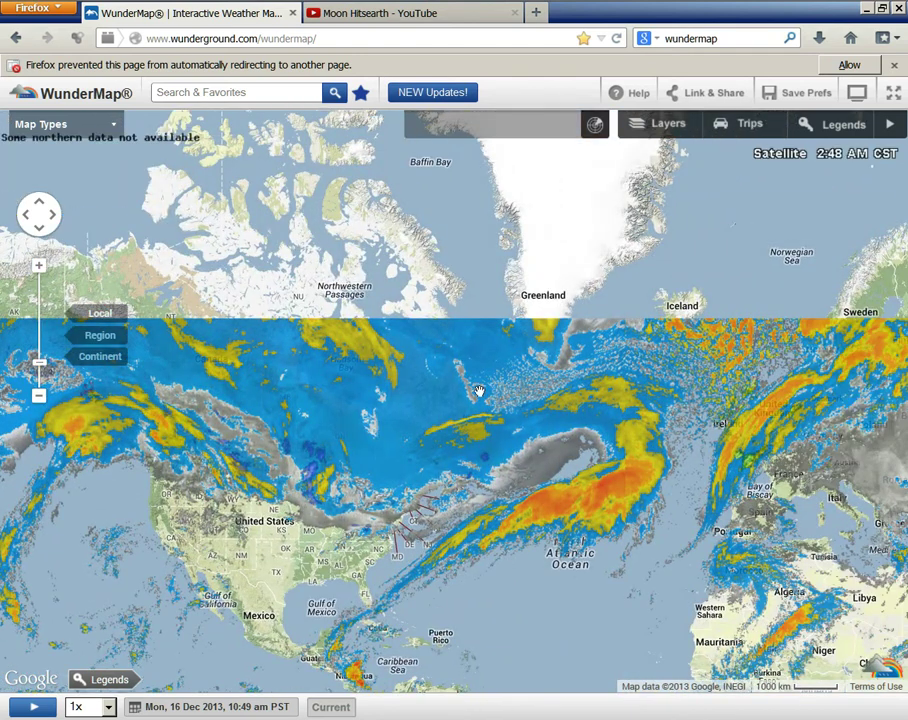
{"action": "left_click_drag", "start_coordinate": [285, 413], "coordinate": [406, 363]}
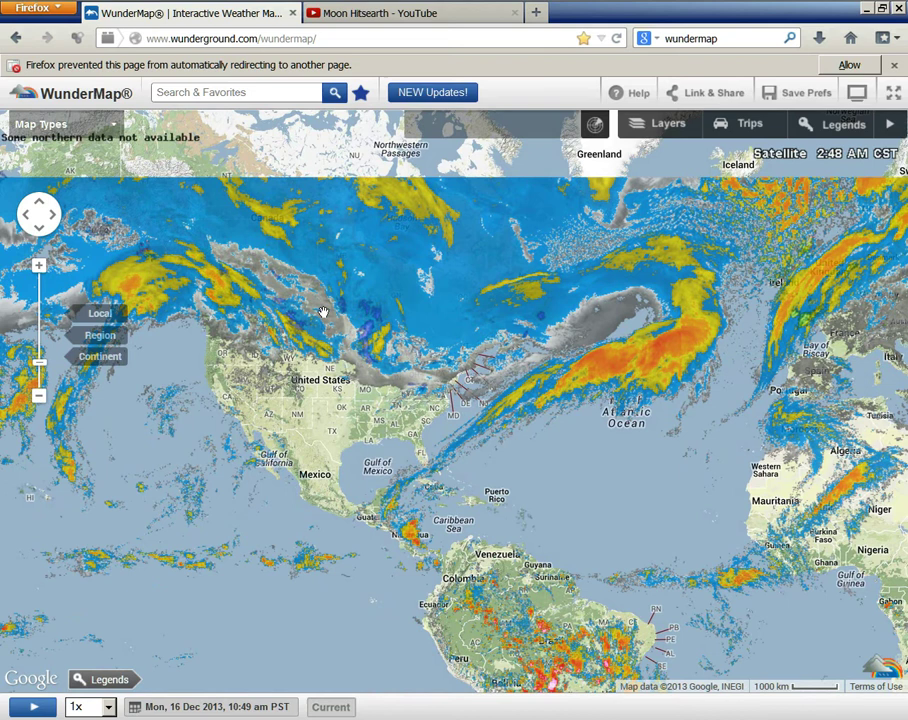
{"action": "left_click_drag", "start_coordinate": [470, 548], "coordinate": [477, 357]}
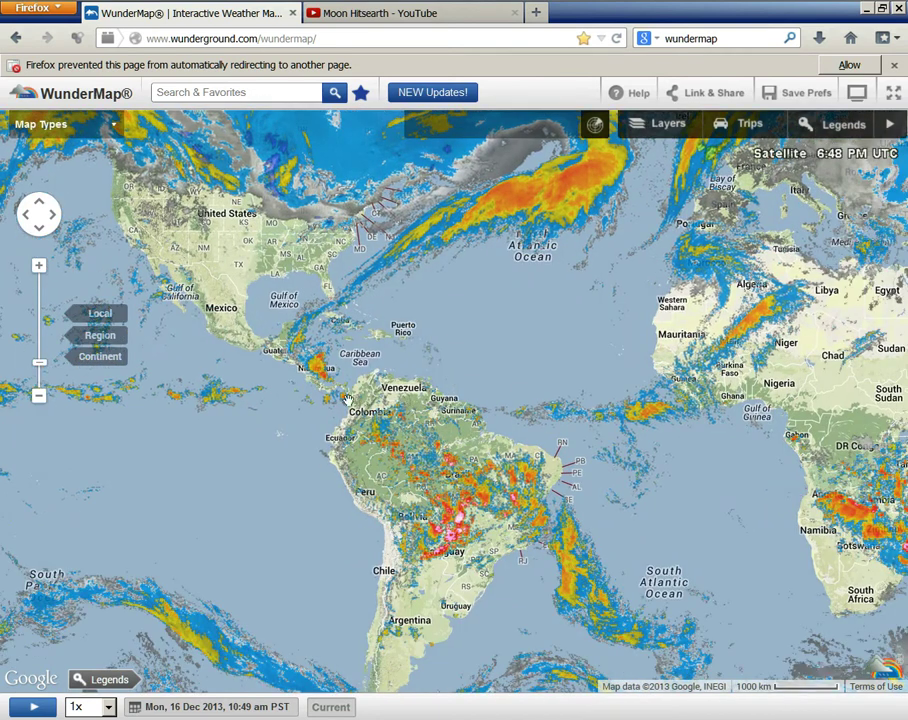
{"action": "left_click_drag", "start_coordinate": [312, 354], "coordinate": [304, 516]}
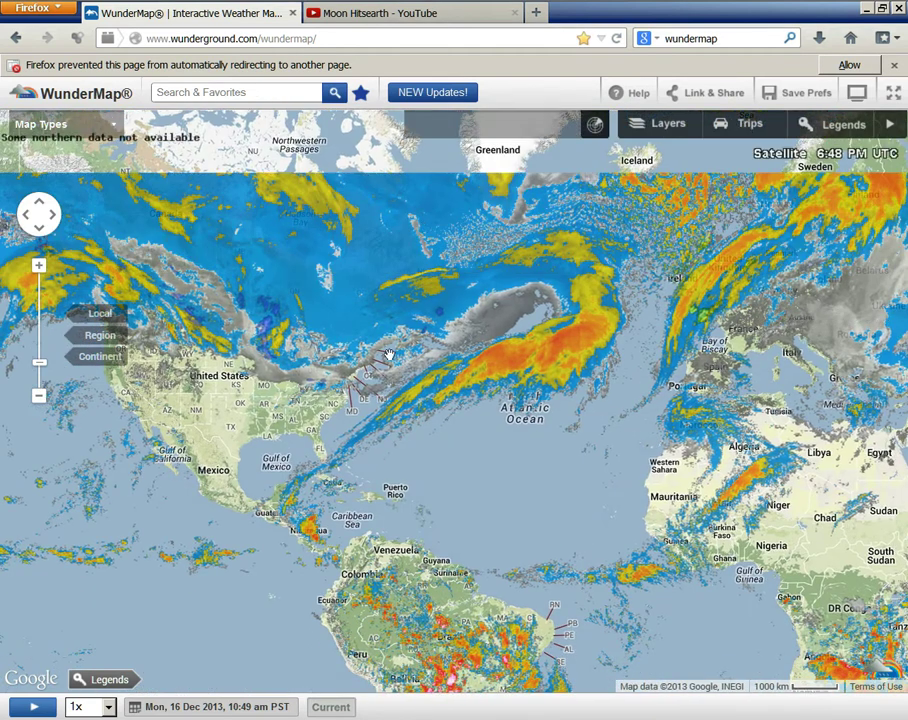
{"action": "left_click_drag", "start_coordinate": [292, 421], "coordinate": [287, 272]}
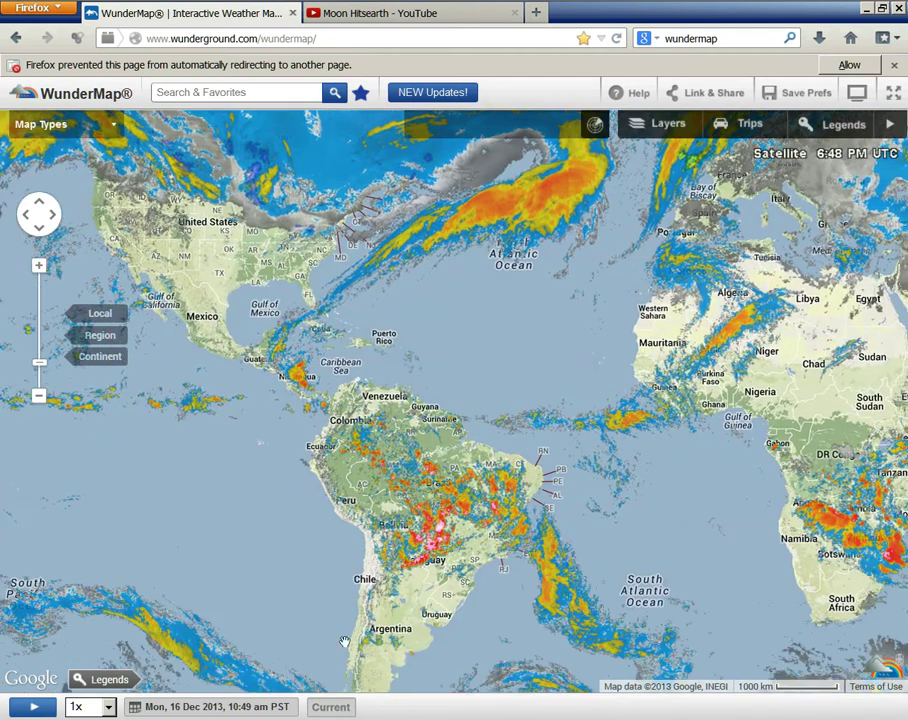
{"action": "left_click_drag", "start_coordinate": [308, 317], "coordinate": [310, 367]}
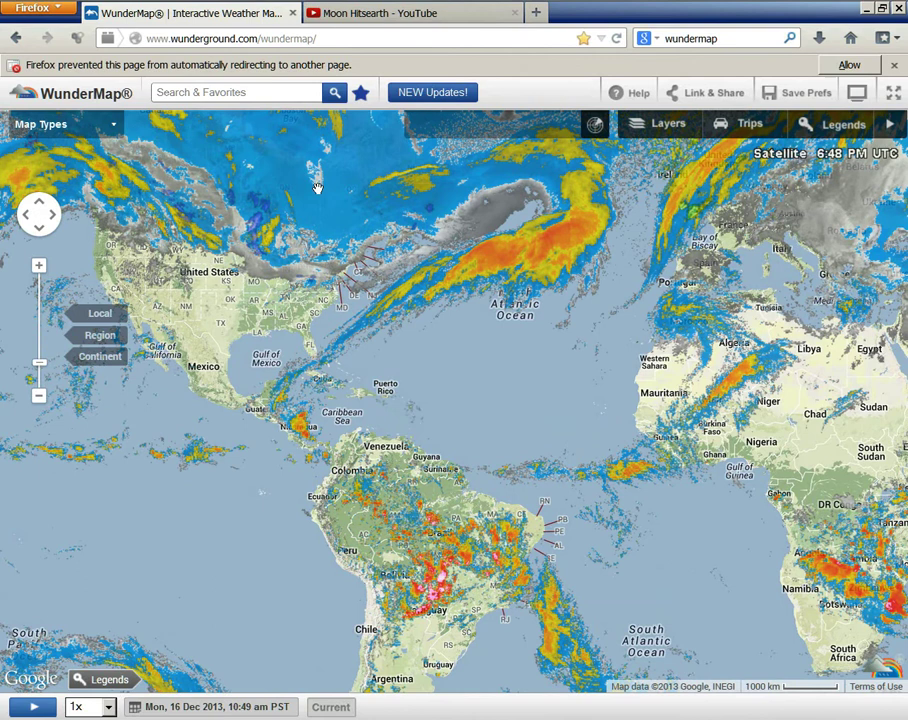
{"action": "left_click_drag", "start_coordinate": [253, 374], "coordinate": [276, 482]}
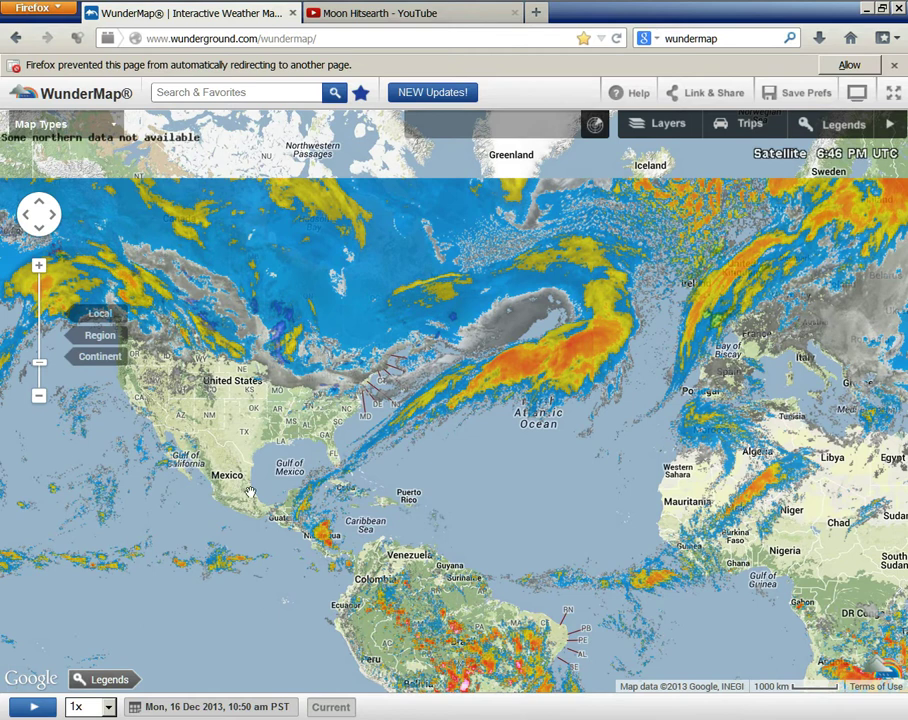
{"action": "left_click_drag", "start_coordinate": [418, 524], "coordinate": [304, 397]}
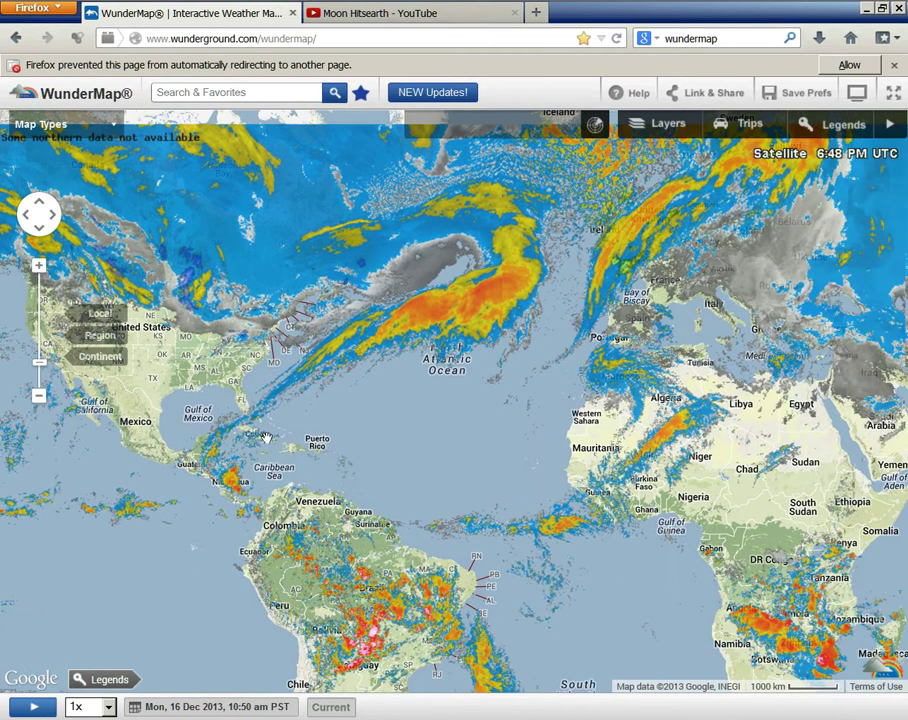
- Switch to Google Earth and turn off the Weather layer on the globe
{"action": "mouse_move", "coordinate": [121, 2]}
{"action": "left_click", "coordinate": [26, 14]}
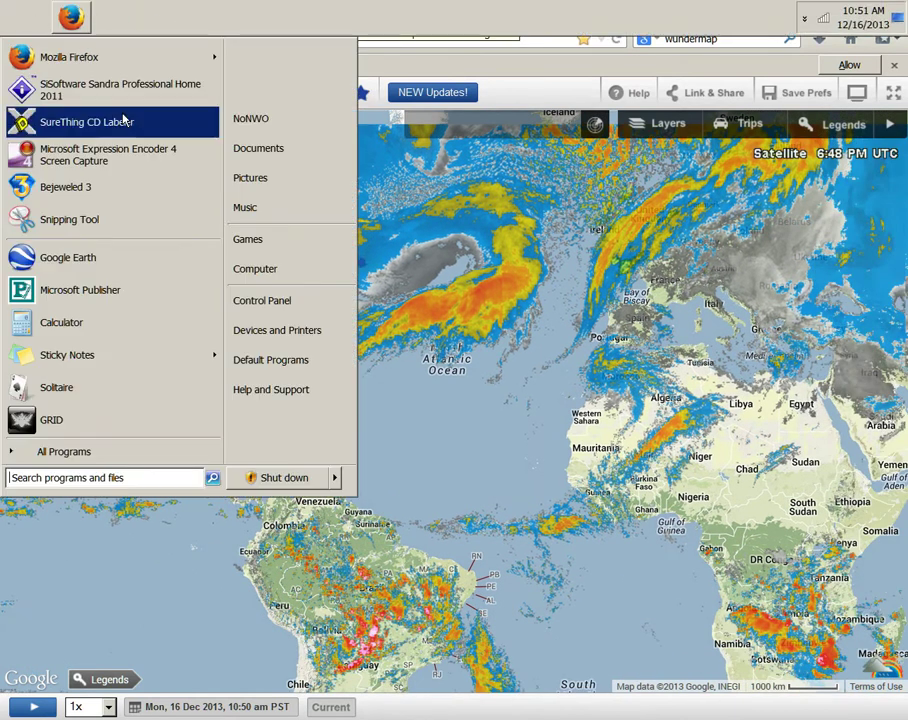
{"action": "left_click", "coordinate": [80, 256]}
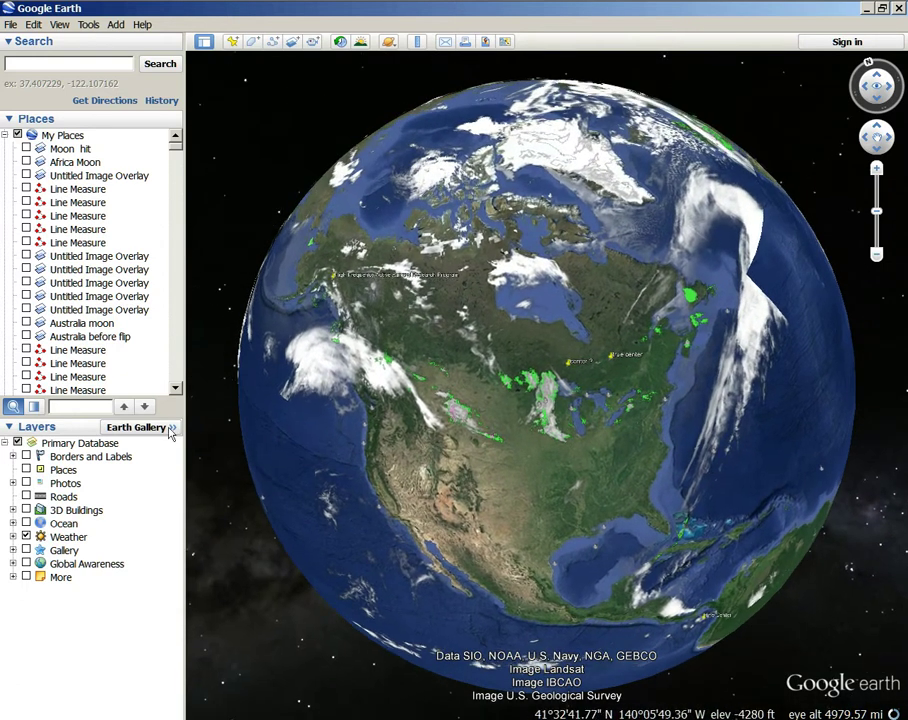
{"action": "left_click", "coordinate": [26, 537]}
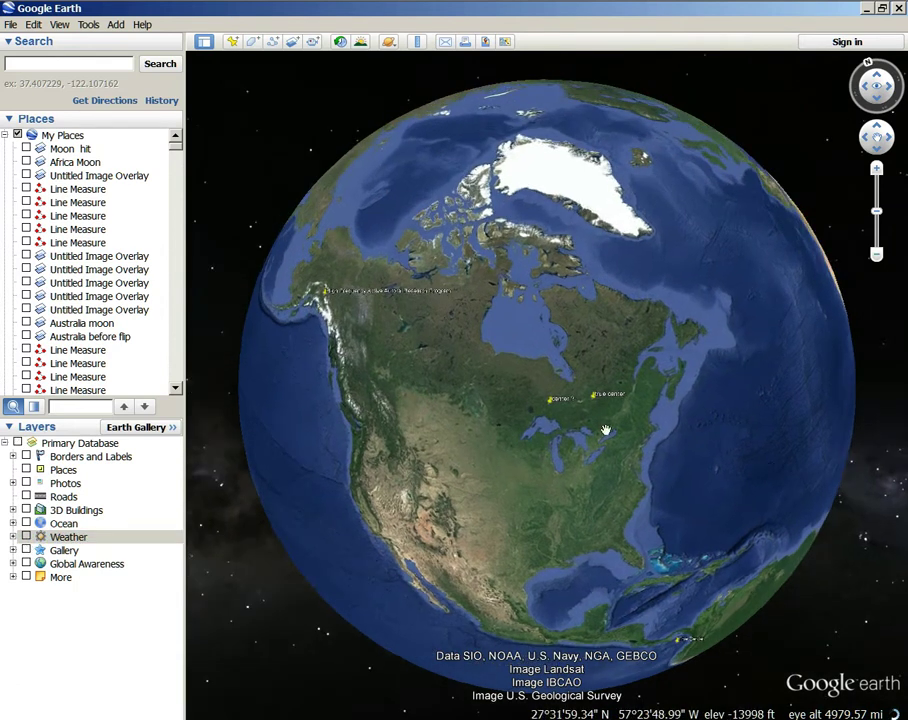
- Start a new image overlay and browse to the All Maps folder in the Pictures library for its image
{"action": "scroll", "coordinate": [605, 430], "scroll_direction": "up", "scroll_amount": 2}
{"action": "left_click", "coordinate": [292, 42]}
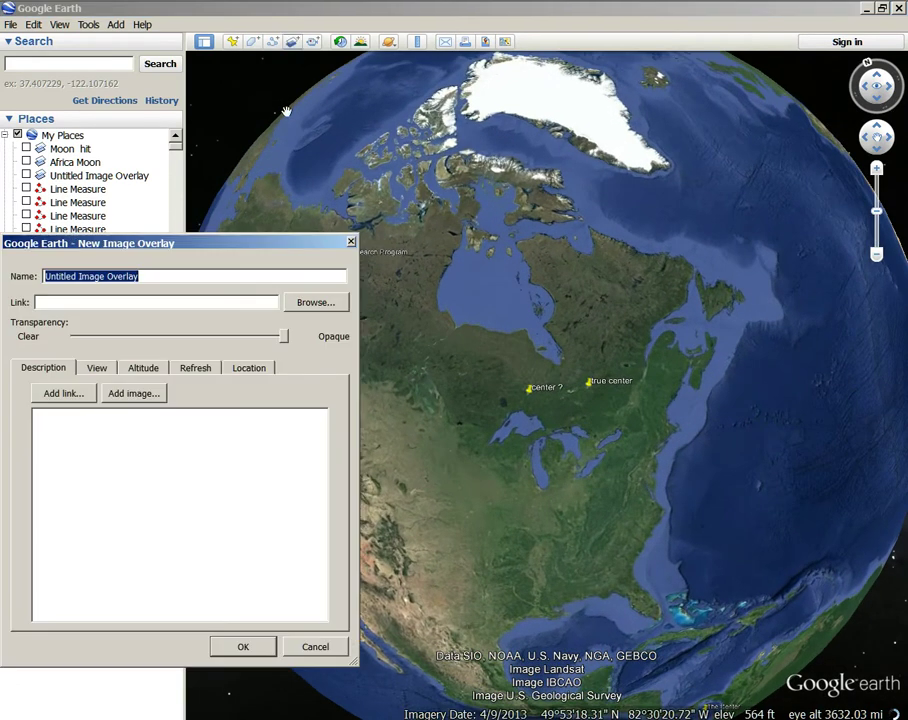
{"action": "left_click", "coordinate": [322, 305]}
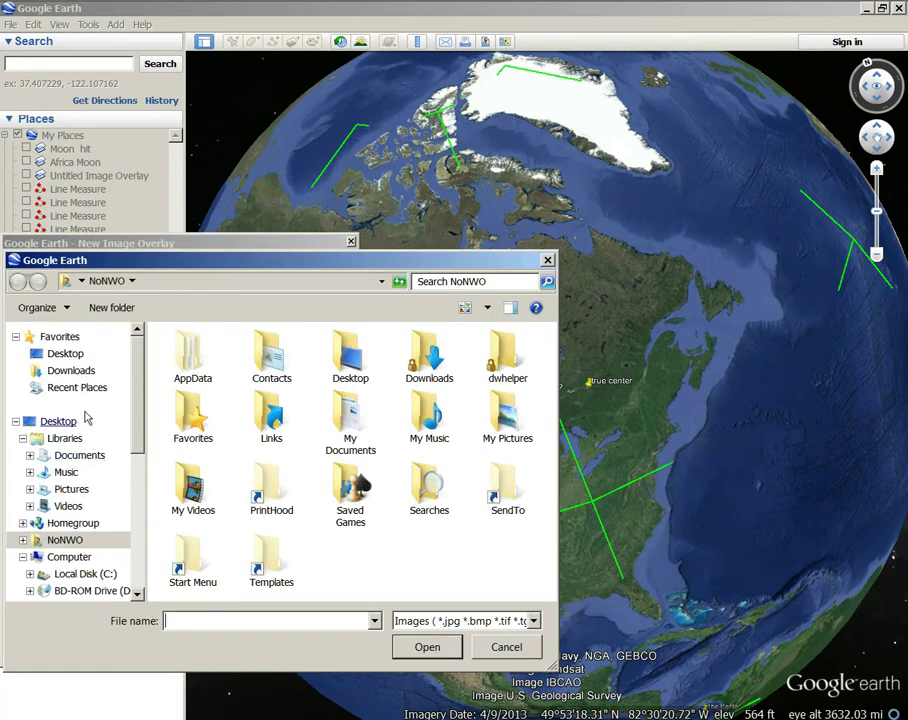
{"action": "left_click", "coordinate": [71, 492]}
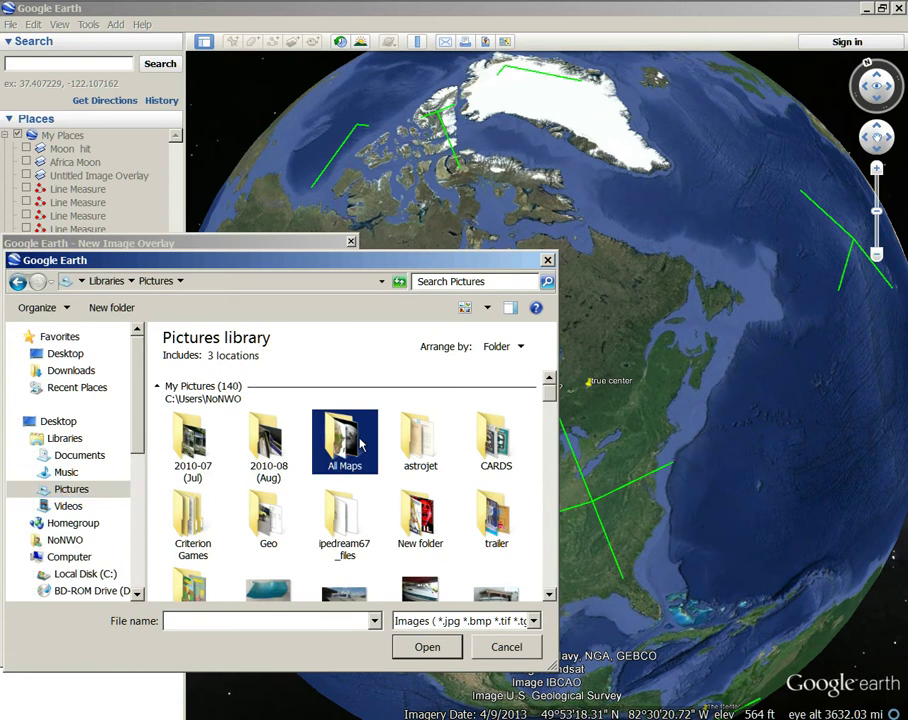
{"action": "double_click", "coordinate": [361, 447]}
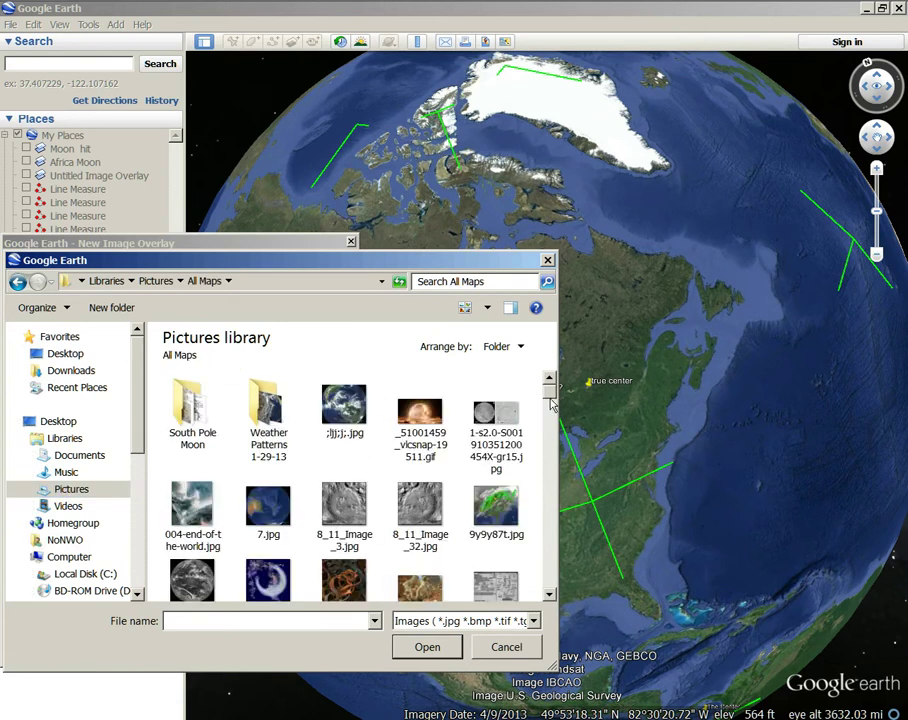
- Load south-america-shaded-relief-map-10514087.jpg as the overlay image
{"action": "left_click_drag", "start_coordinate": [552, 395], "coordinate": [547, 555]}
{"action": "scroll", "coordinate": [460, 505], "scroll_direction": "up", "scroll_amount": 2}
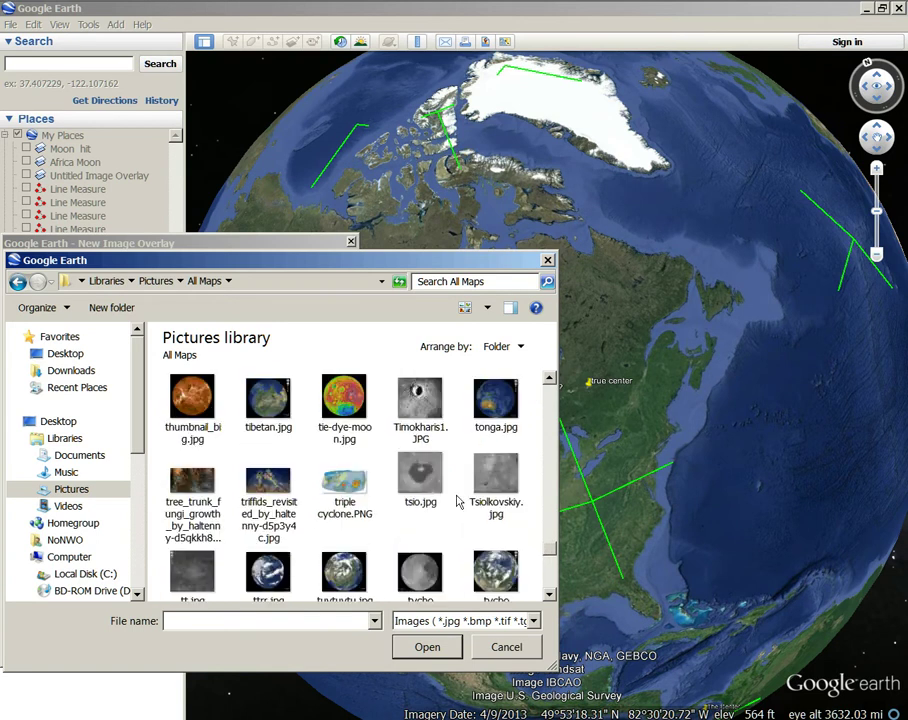
{"action": "scroll", "coordinate": [457, 500], "scroll_direction": "up", "scroll_amount": 2}
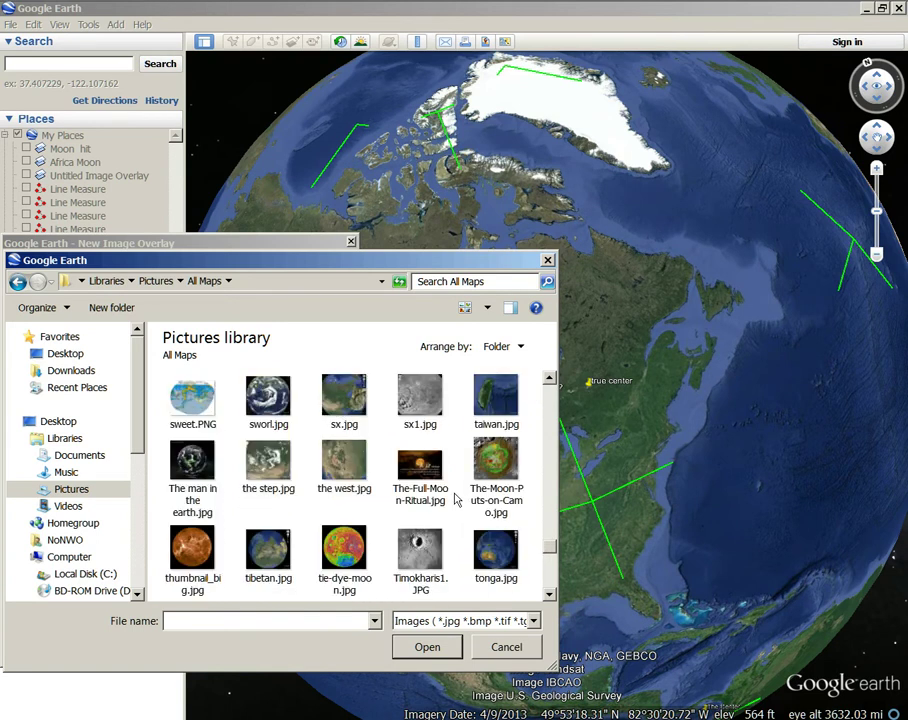
{"action": "scroll", "coordinate": [456, 500], "scroll_direction": "up", "scroll_amount": 2}
{"action": "scroll", "coordinate": [456, 500], "scroll_direction": "up", "scroll_amount": 2}
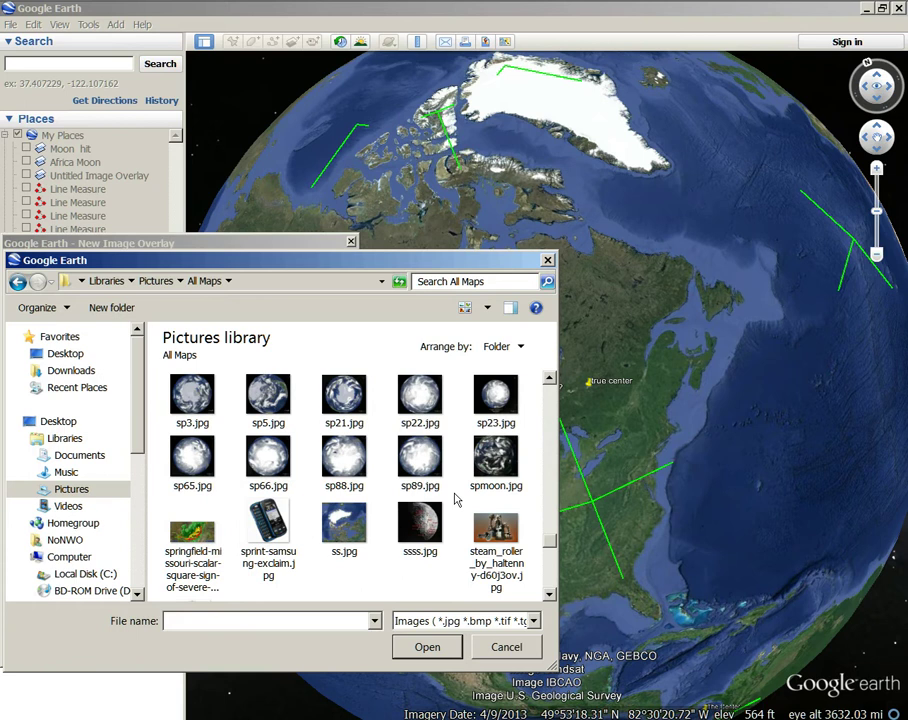
{"action": "scroll", "coordinate": [456, 500], "scroll_direction": "down", "scroll_amount": 1}
{"action": "scroll", "coordinate": [456, 500], "scroll_direction": "up", "scroll_amount": 3}
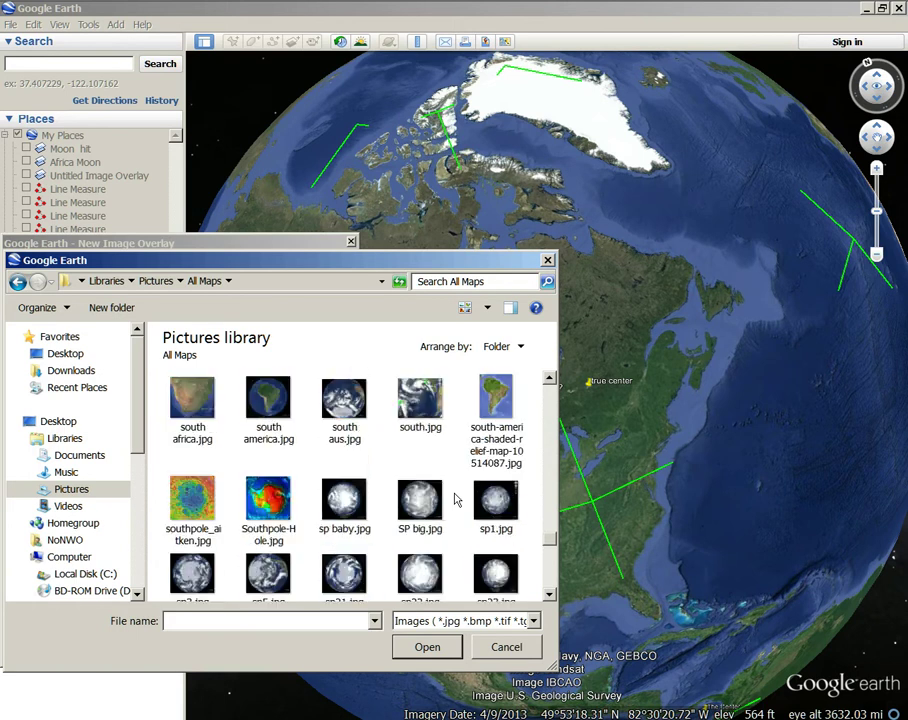
{"action": "left_click", "coordinate": [497, 420]}
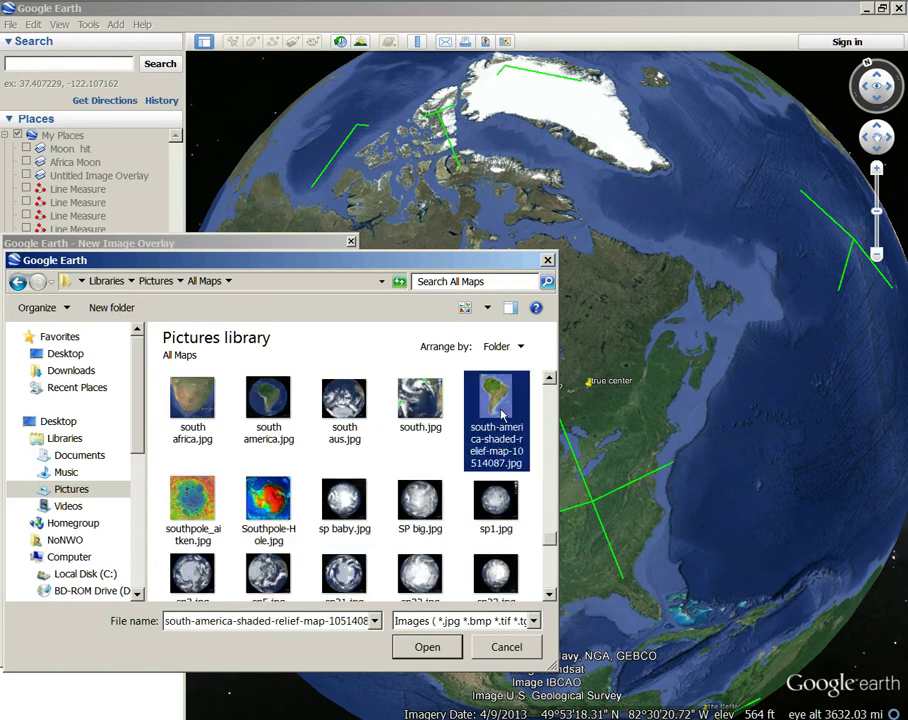
{"action": "left_click", "coordinate": [425, 648]}
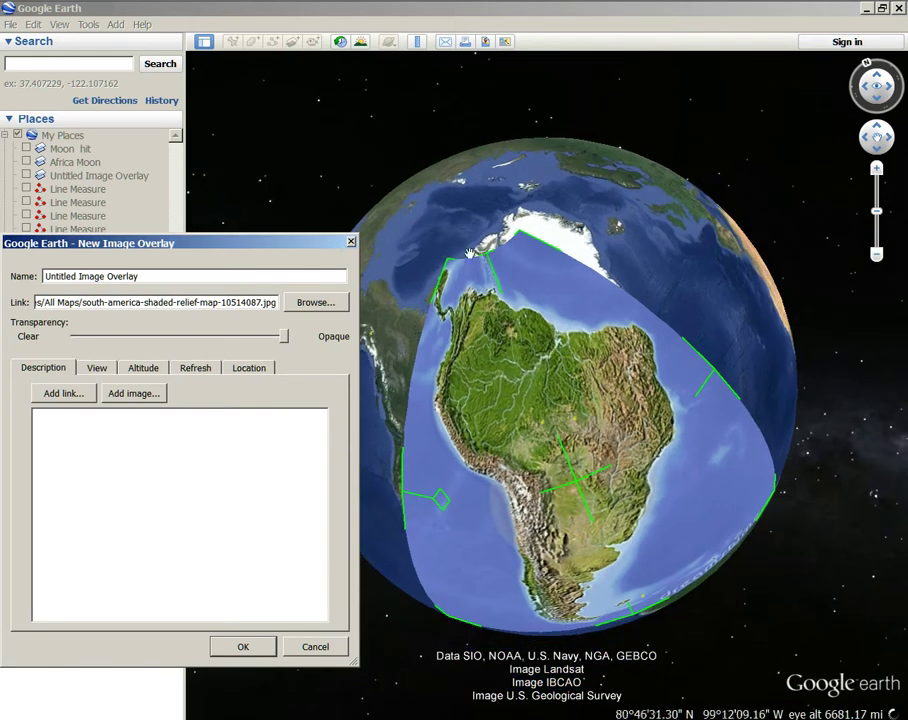
- Adjust the South America overlay's northern edge and move the whole image so that it covers North America
{"action": "left_click_drag", "start_coordinate": [469, 252], "coordinate": [513, 340]}
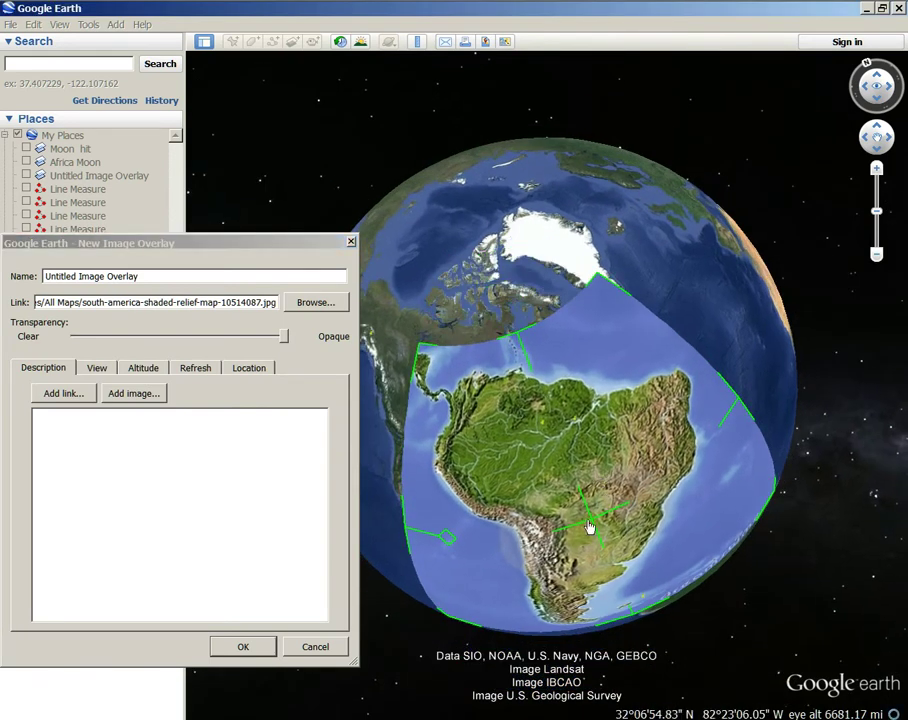
{"action": "left_click_drag", "start_coordinate": [590, 527], "coordinate": [568, 422]}
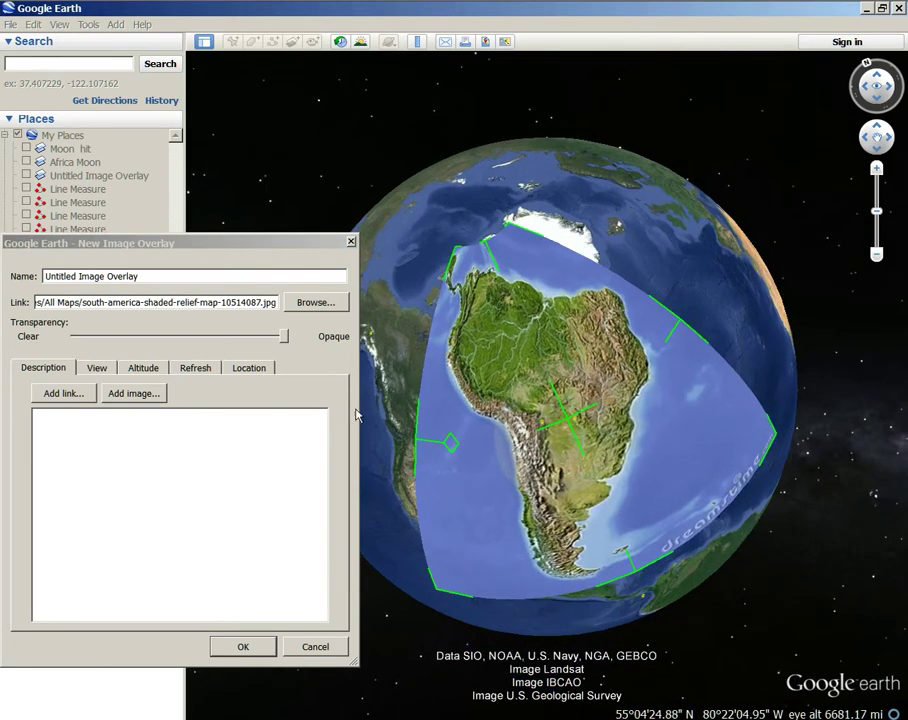
{"action": "scroll", "coordinate": [566, 439], "scroll_direction": "up", "scroll_amount": 3}
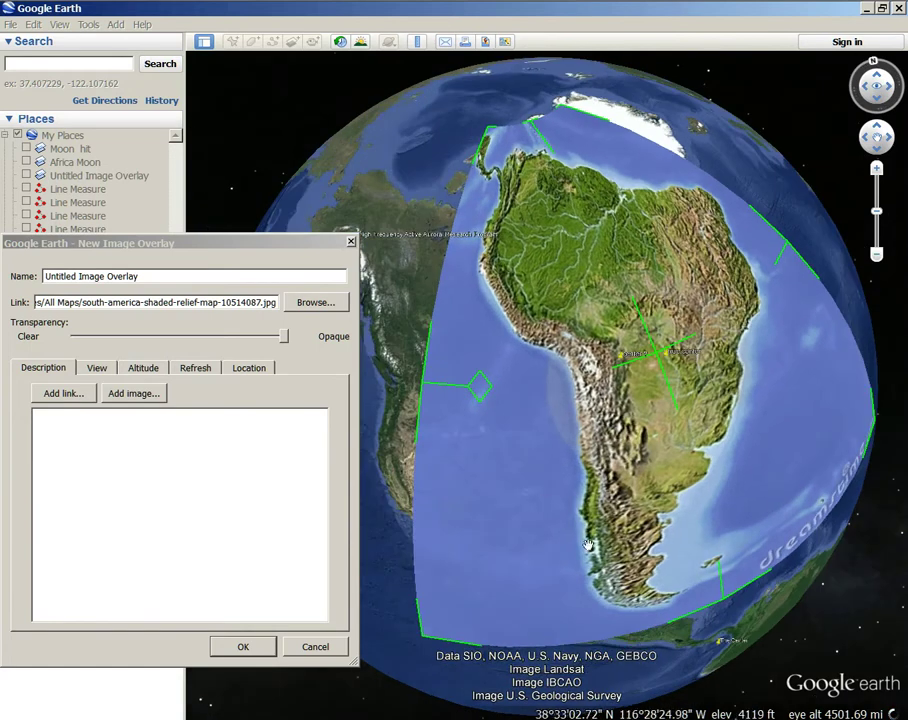
{"action": "left_click_drag", "start_coordinate": [574, 577], "coordinate": [503, 578]}
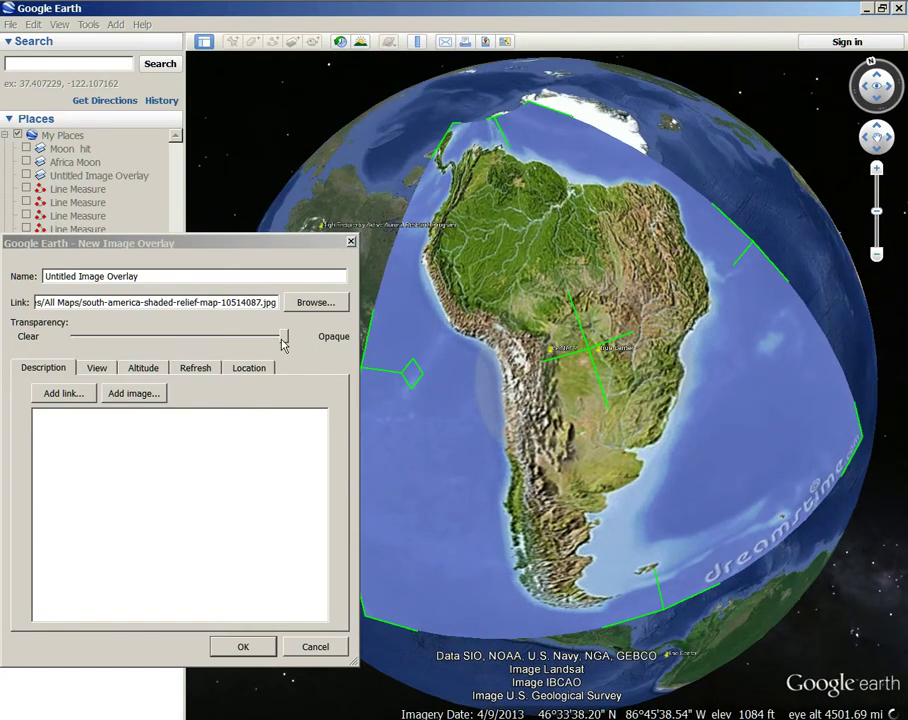
- Make the overlay semi-transparent and shift it southward to line up with North America beneath it
{"action": "left_click_drag", "start_coordinate": [284, 343], "coordinate": [304, 380]}
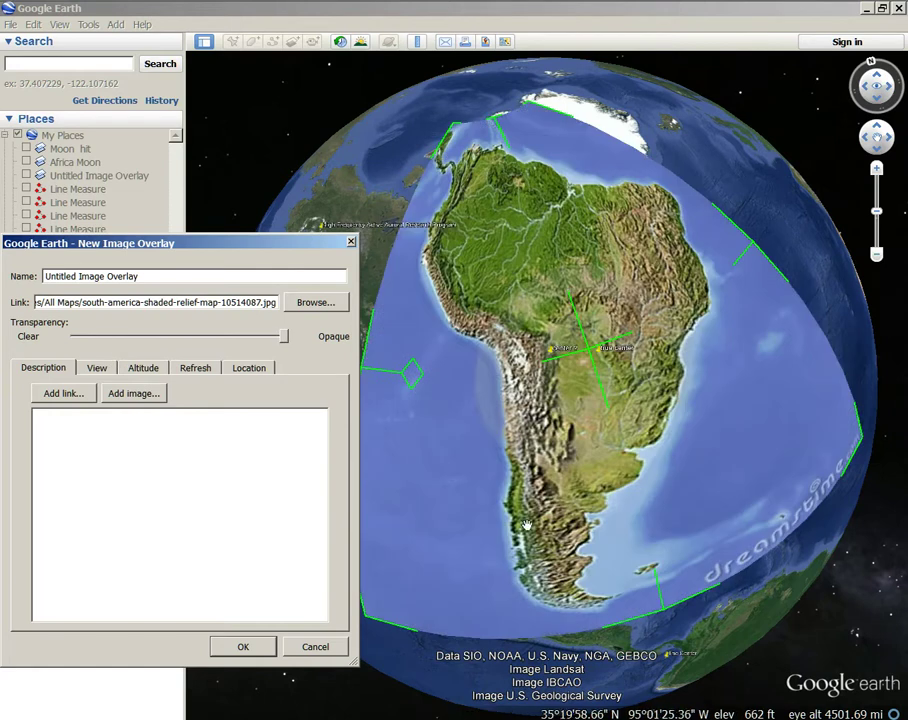
{"action": "left_click_drag", "start_coordinate": [538, 546], "coordinate": [541, 497]}
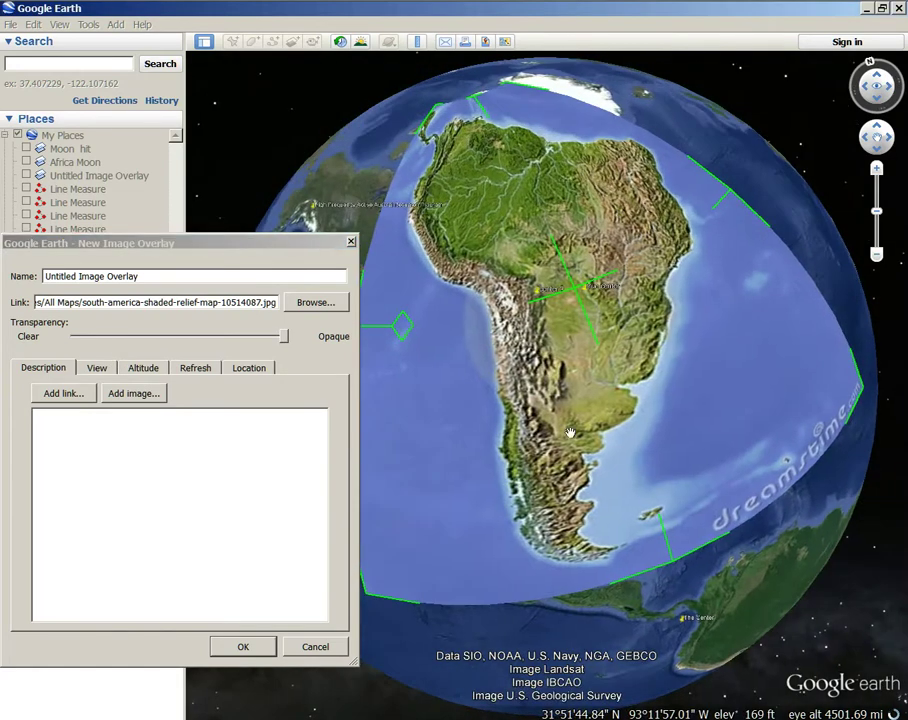
{"action": "left_click_drag", "start_coordinate": [693, 367], "coordinate": [692, 484]}
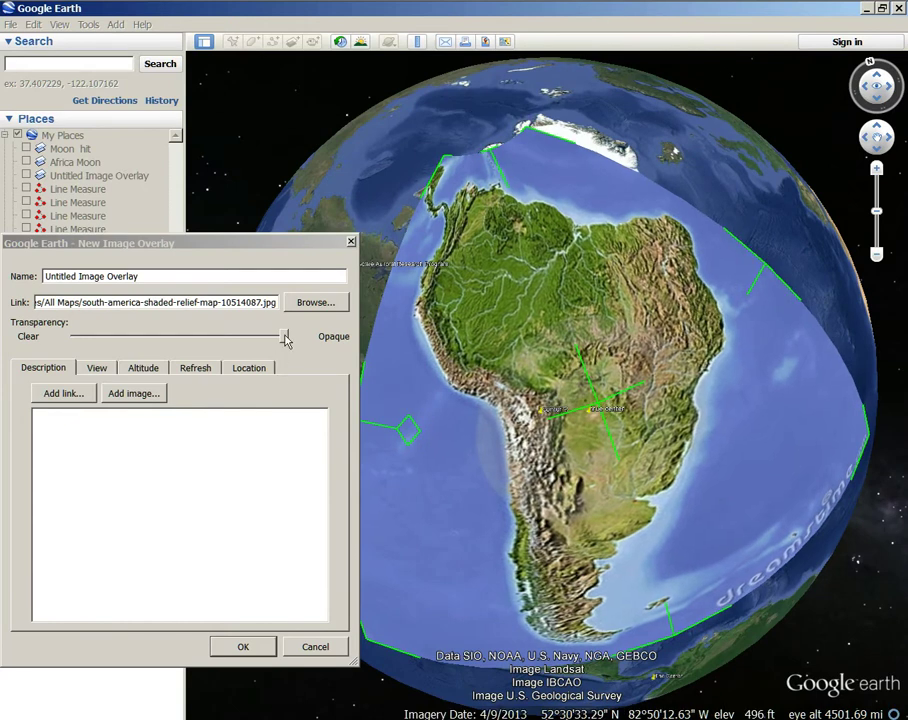
{"action": "left_click_drag", "start_coordinate": [285, 337], "coordinate": [166, 341]}
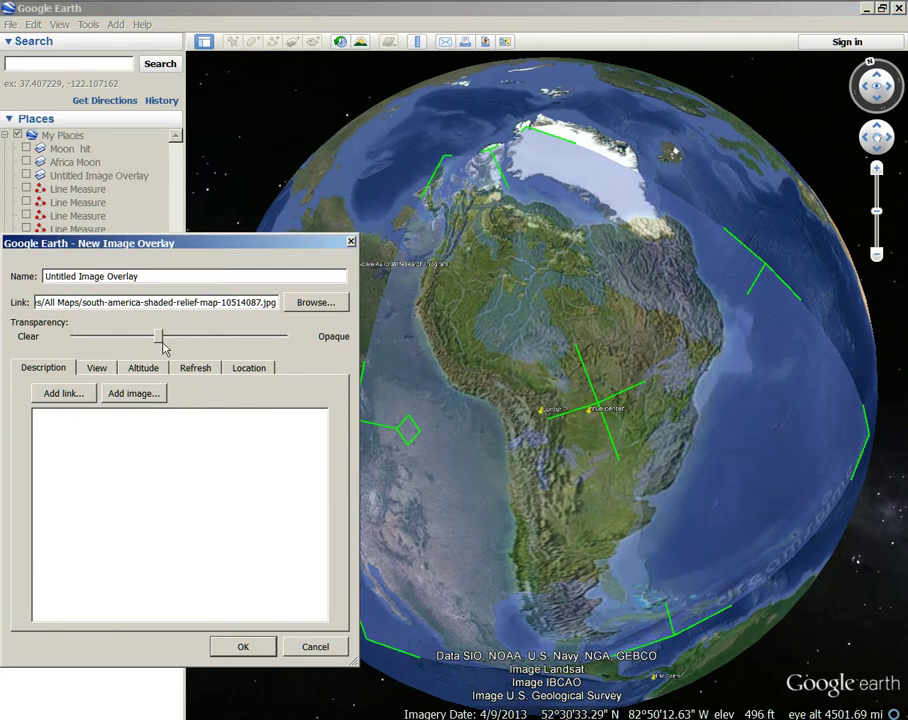
{"action": "left_click_drag", "start_coordinate": [604, 414], "coordinate": [606, 382]}
- Fade the overlay repeatedly between clear and opaque to compare its outline with North America, leaving it fully opaque
{"action": "left_click_drag", "start_coordinate": [158, 341], "coordinate": [113, 339]}
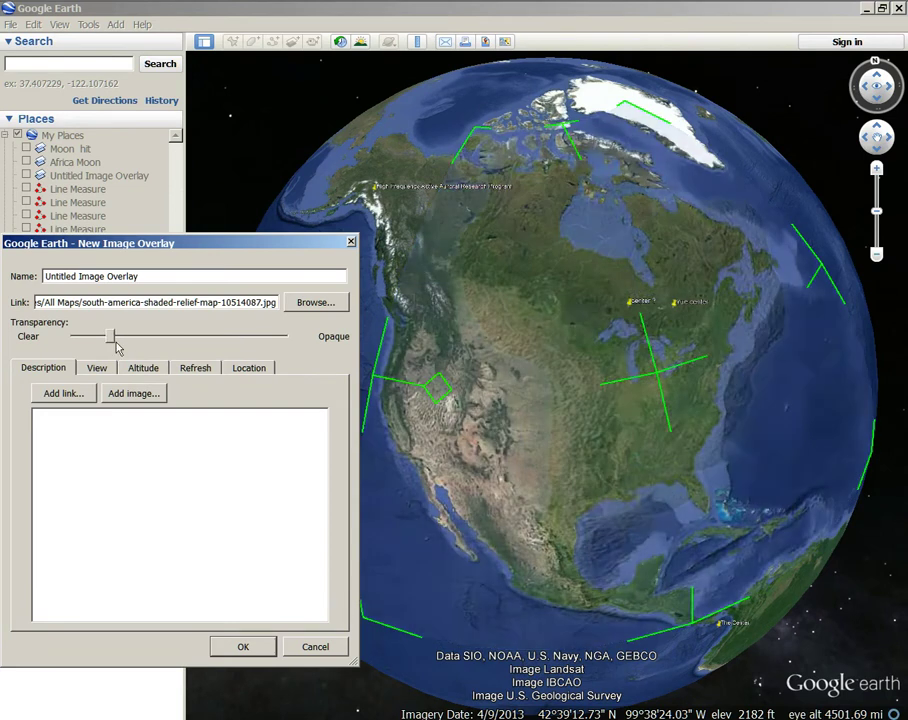
{"action": "left_click_drag", "start_coordinate": [261, 336], "coordinate": [3, 360]}
{"action": "left_click_drag", "start_coordinate": [58, 362], "coordinate": [152, 393]}
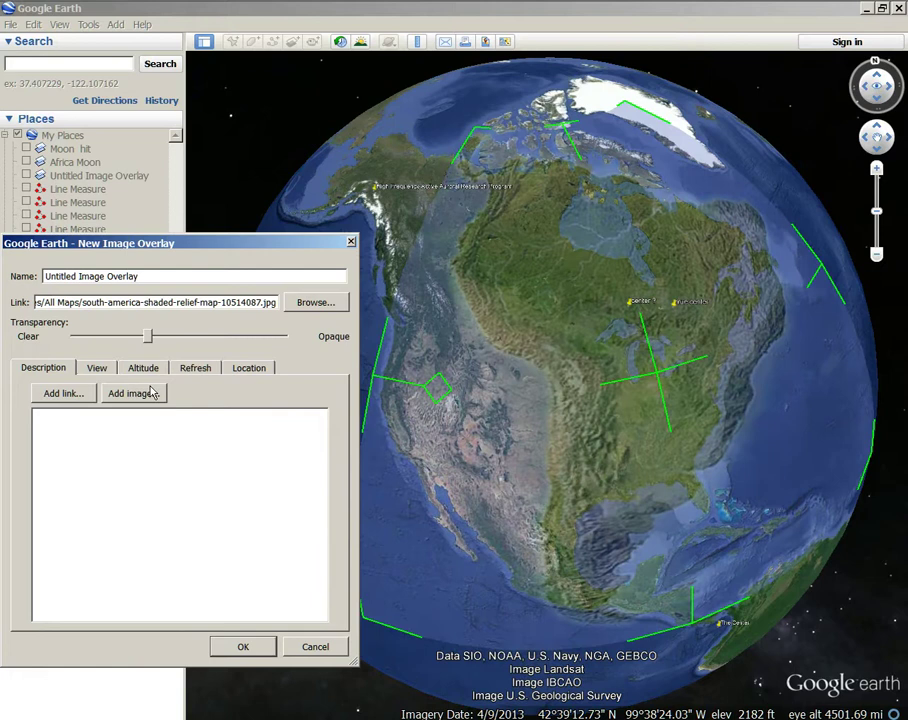
{"action": "left_click_drag", "start_coordinate": [3, 368], "coordinate": [265, 393]}
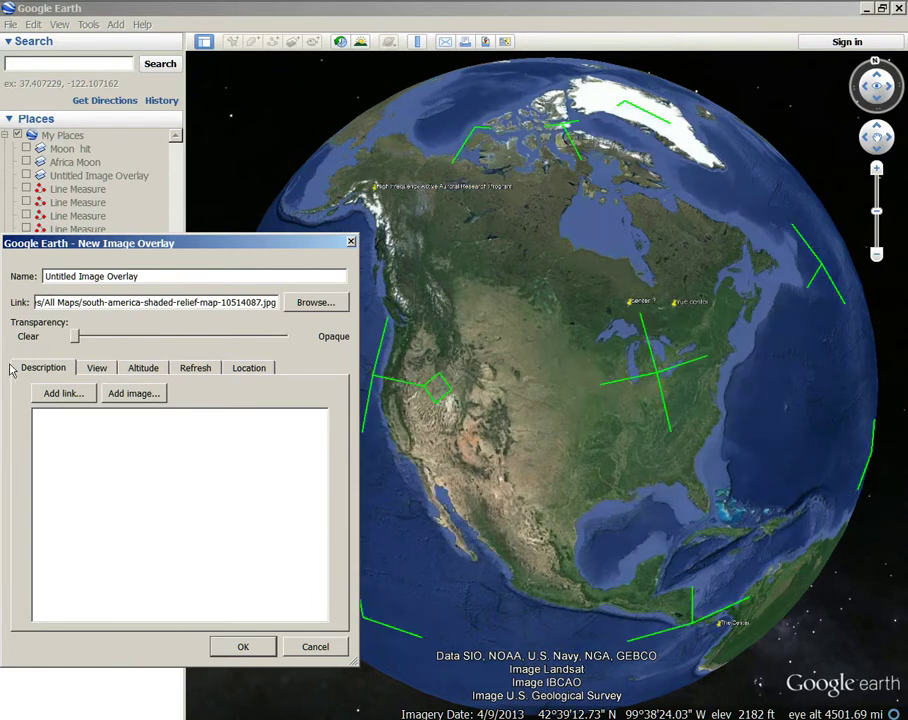
{"action": "left_click_drag", "start_coordinate": [12, 370], "coordinate": [631, 440]}
- Pull the overlay's northern edge slightly south and compare its fit with North America again, keeping the image fully opaque
{"action": "left_click_drag", "start_coordinate": [466, 371], "coordinate": [527, 409]}
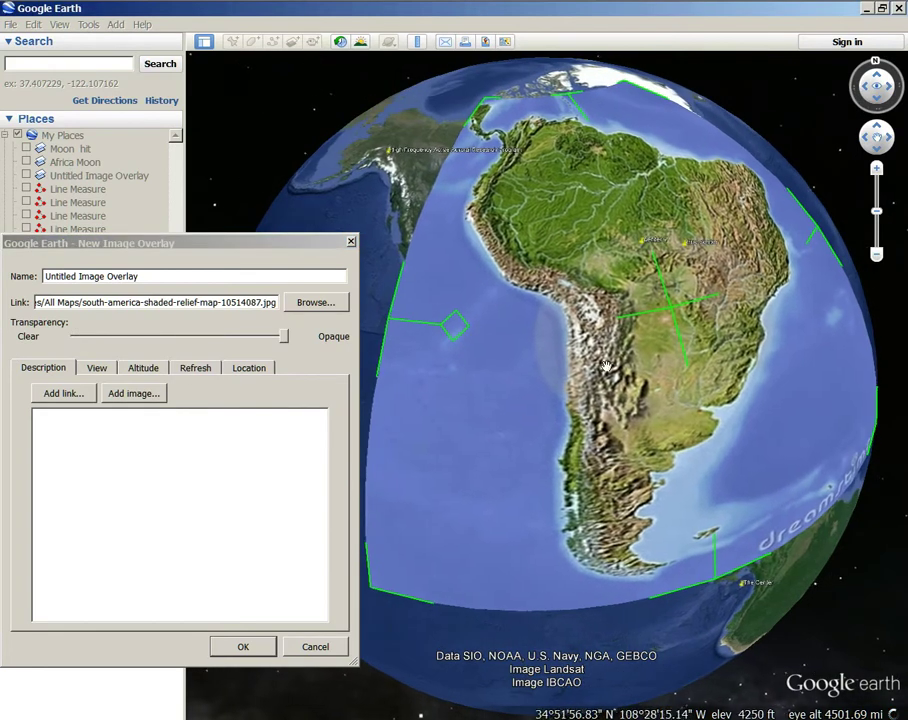
{"action": "left_click_drag", "start_coordinate": [284, 336], "coordinate": [366, 383]}
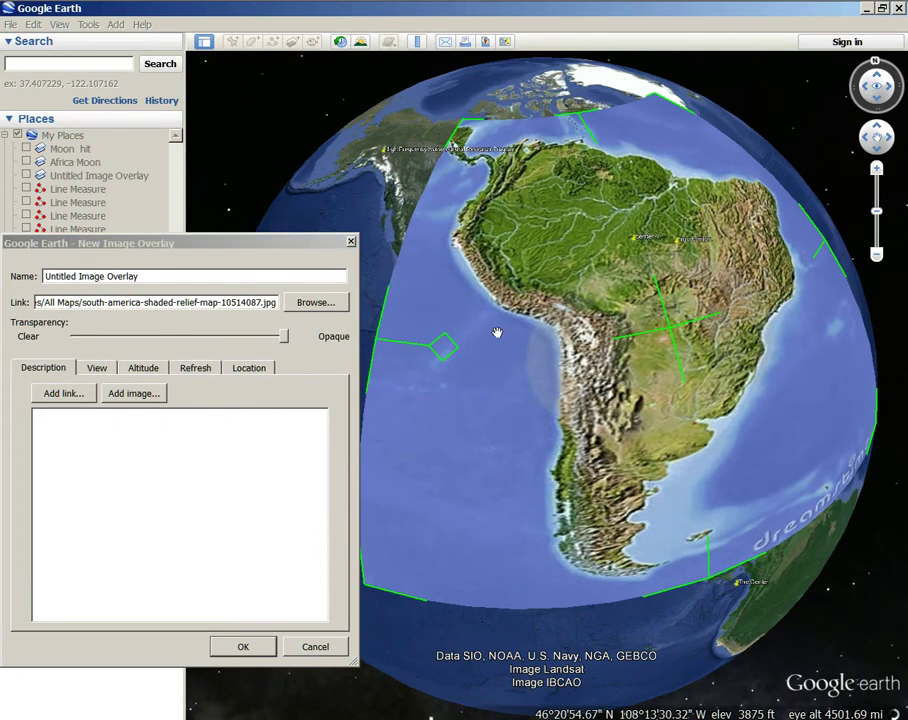
{"action": "mouse_move", "coordinate": [286, 338]}
{"action": "left_mouse_down"}
{"action": "mouse_move", "coordinate": [110, 332]}
{"action": "mouse_move", "coordinate": [226, 332]}
{"action": "mouse_move", "coordinate": [78, 317]}
{"action": "mouse_move", "coordinate": [256, 336]}
{"action": "mouse_move", "coordinate": [45, 316]}
{"action": "mouse_move", "coordinate": [272, 338]}
{"action": "mouse_move", "coordinate": [12, 300]}
{"action": "mouse_move", "coordinate": [284, 336]}
{"action": "mouse_move", "coordinate": [251, 347]}
{"action": "mouse_move", "coordinate": [20, 305]}
{"action": "mouse_move", "coordinate": [223, 339]}
{"action": "mouse_move", "coordinate": [150, 334]}
{"action": "mouse_move", "coordinate": [308, 334]}
{"action": "mouse_move", "coordinate": [3, 310]}
{"action": "mouse_move", "coordinate": [197, 334]}
{"action": "mouse_move", "coordinate": [126, 334]}
{"action": "mouse_move", "coordinate": [308, 345]}
{"action": "mouse_move", "coordinate": [290, 340]}
{"action": "left_mouse_up"}
{"action": "scroll", "coordinate": [566, 447], "scroll_direction": "up", "scroll_amount": 3}
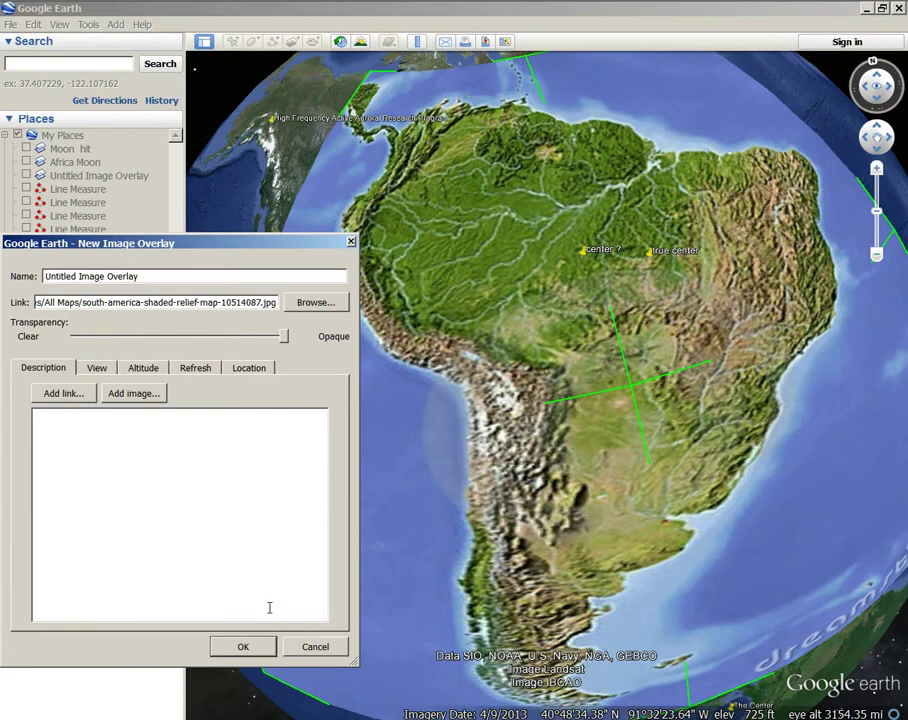
- Save the new South America image overlay and make it about half transparent over North America
{"action": "left_click", "coordinate": [243, 647]}
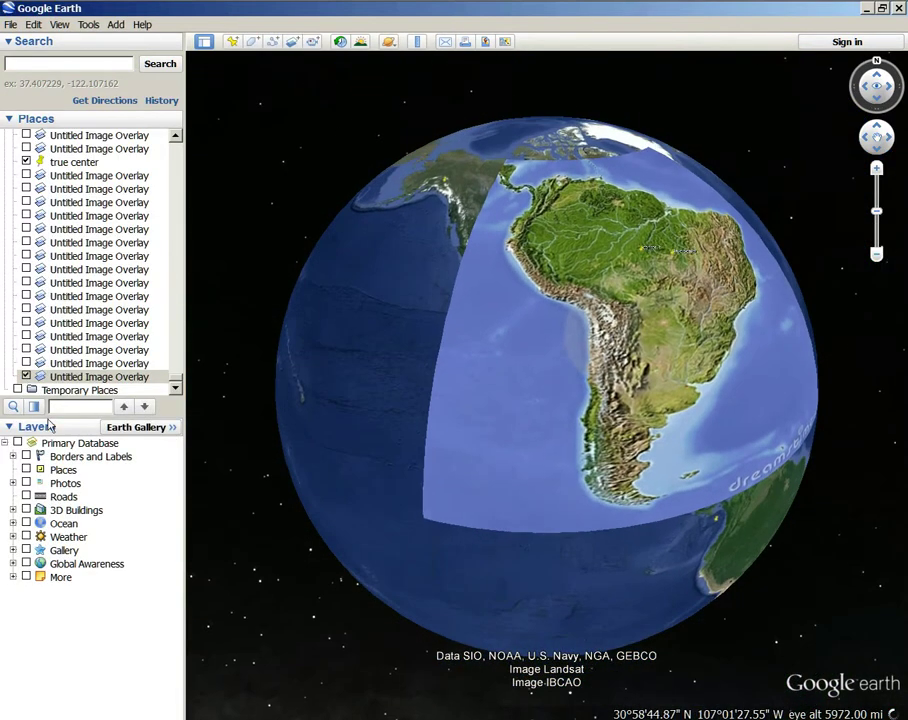
{"action": "left_click", "coordinate": [42, 407]}
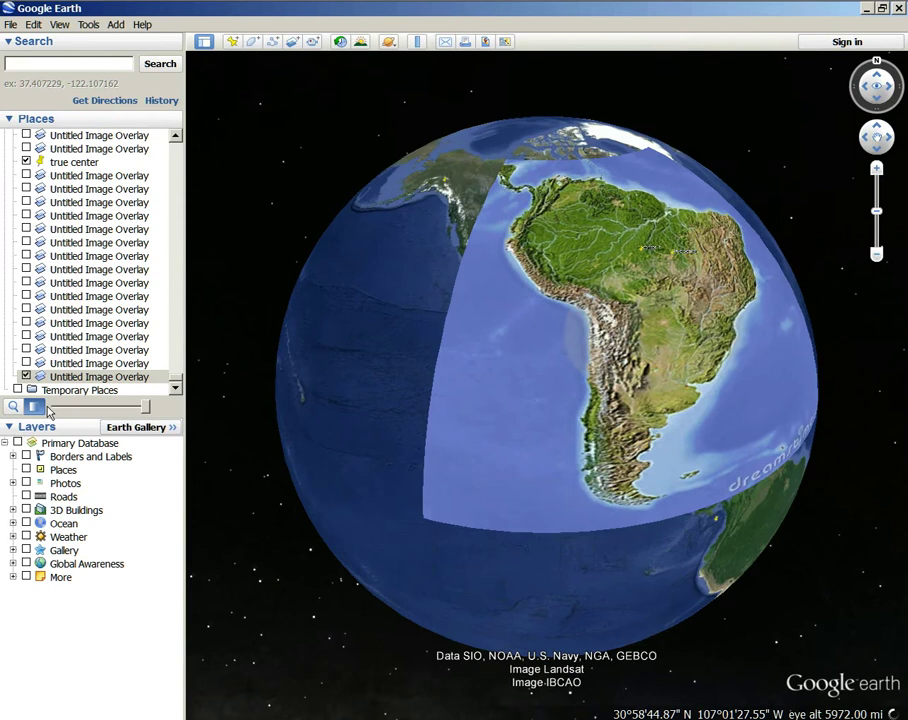
{"action": "left_click_drag", "start_coordinate": [140, 410], "coordinate": [96, 407]}
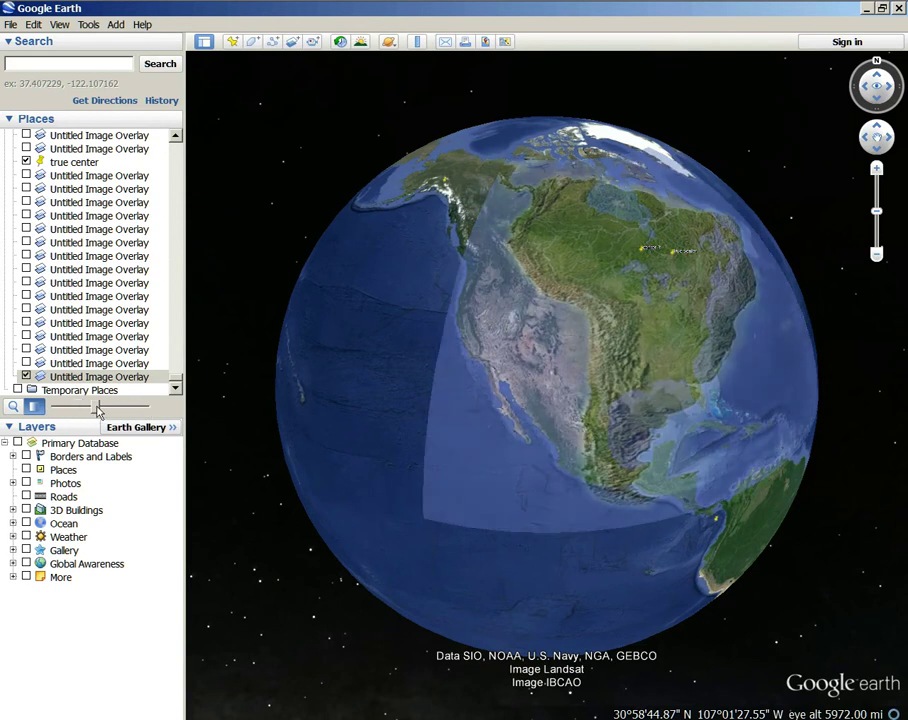
- Find the Schrodinger Rockies overlay among the saved places and display it over western North America
{"action": "scroll", "coordinate": [35, 268], "scroll_direction": "up", "scroll_amount": 10}
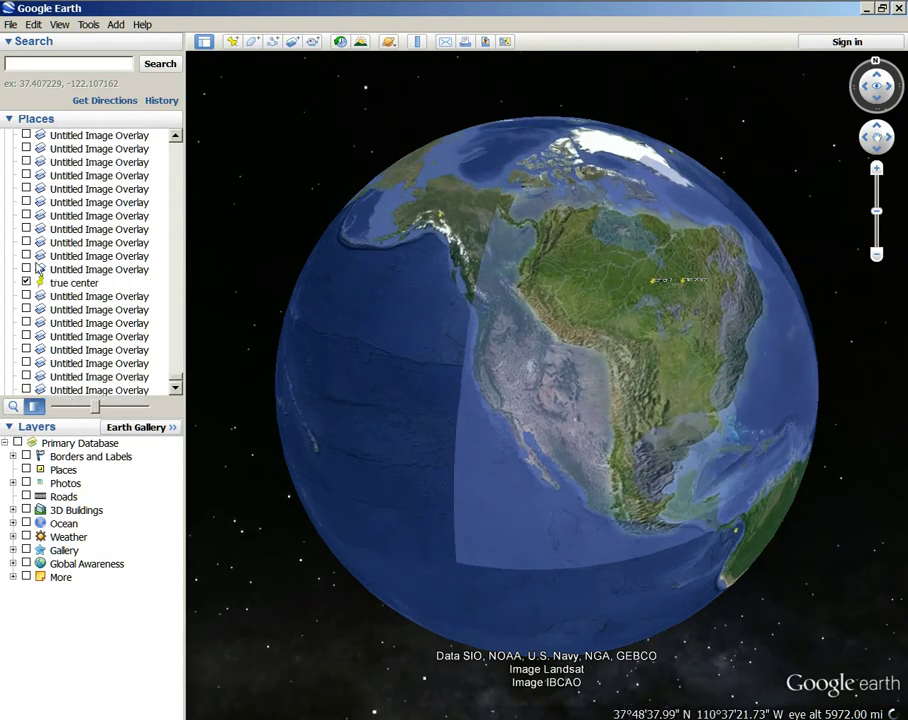
{"action": "scroll", "coordinate": [35, 268], "scroll_direction": "up", "scroll_amount": 10}
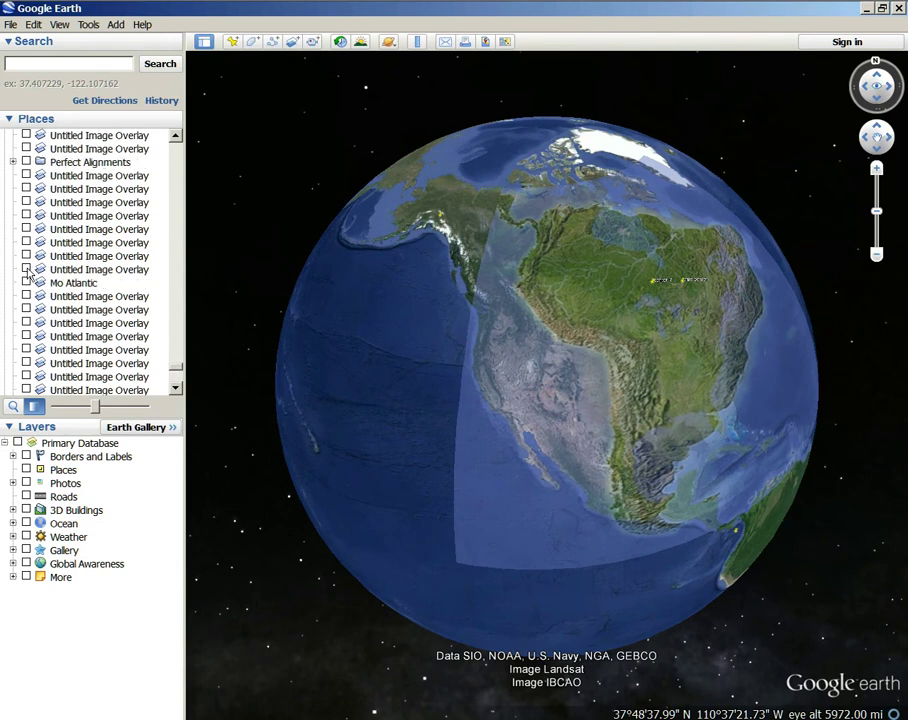
{"action": "scroll", "coordinate": [40, 280], "scroll_direction": "up", "scroll_amount": 4}
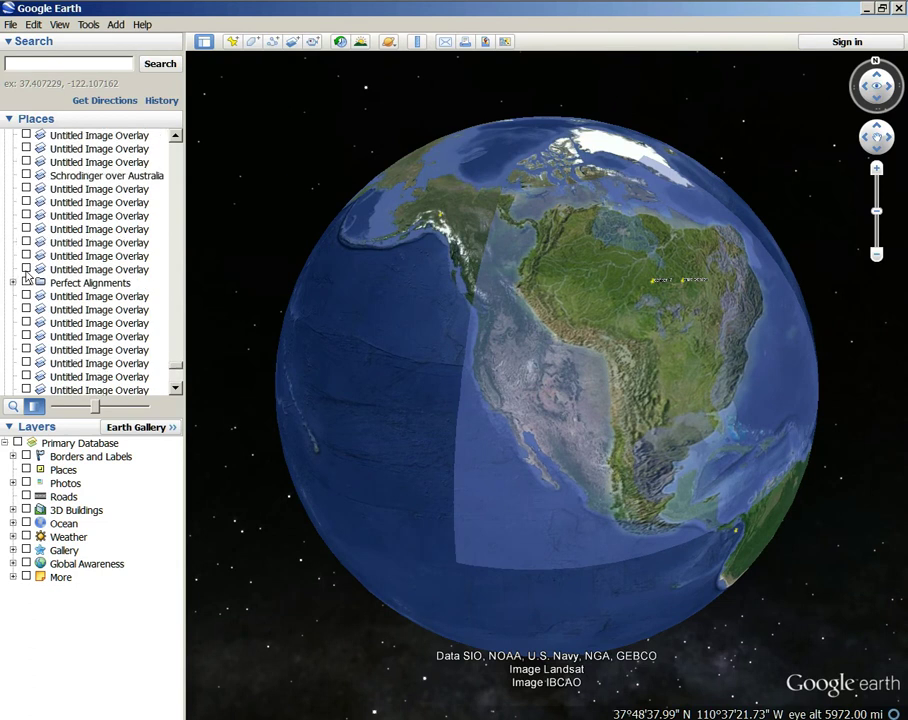
{"action": "scroll", "coordinate": [56, 283], "scroll_direction": "up", "scroll_amount": 8}
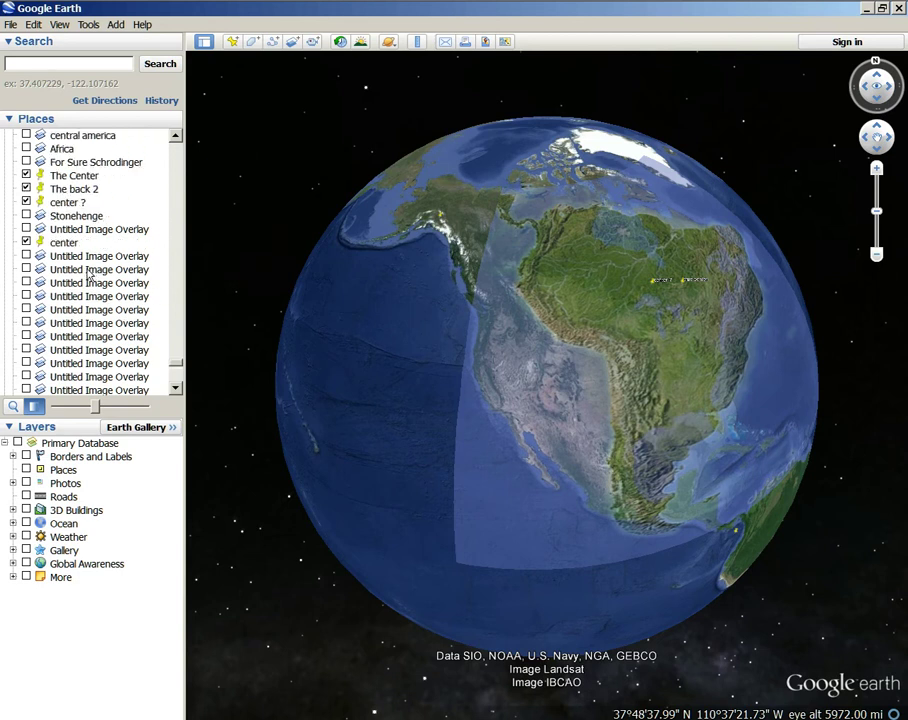
{"action": "scroll", "coordinate": [85, 275], "scroll_direction": "up", "scroll_amount": 6}
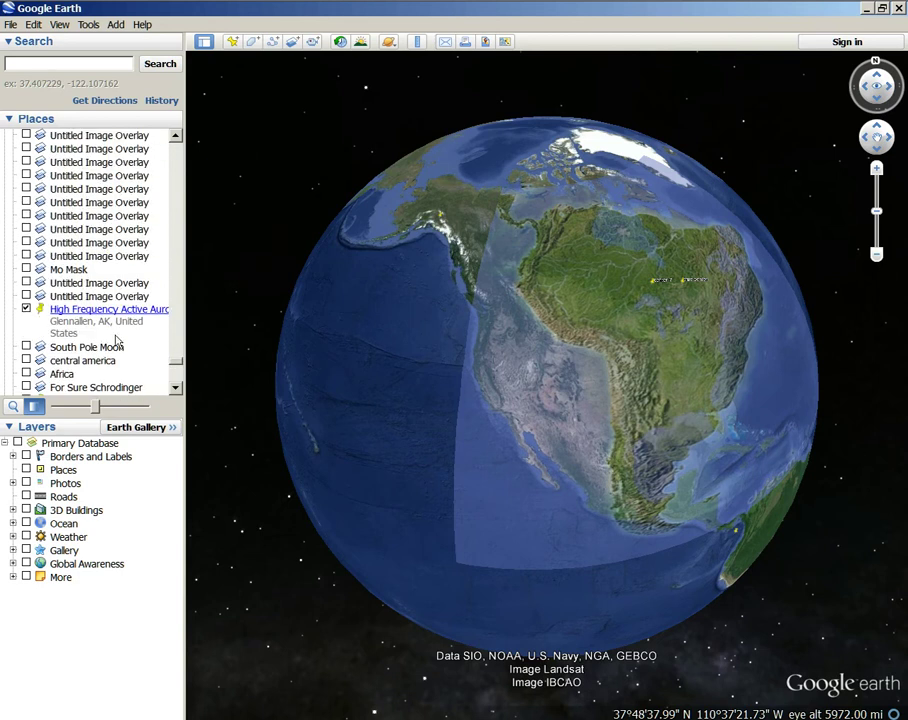
{"action": "scroll", "coordinate": [80, 320], "scroll_direction": "up", "scroll_amount": 3}
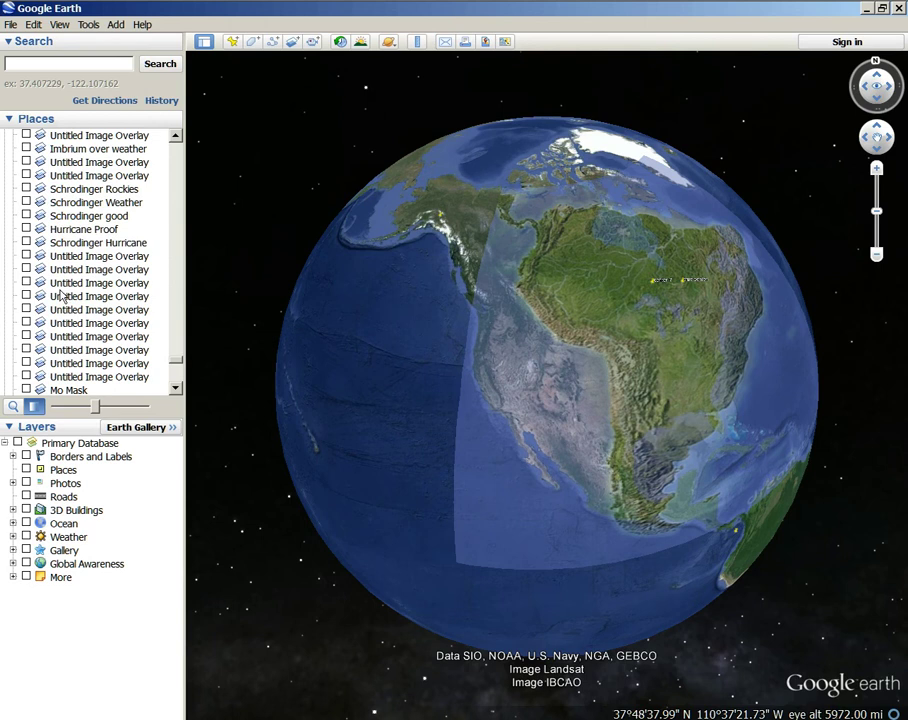
{"action": "left_click", "coordinate": [27, 189]}
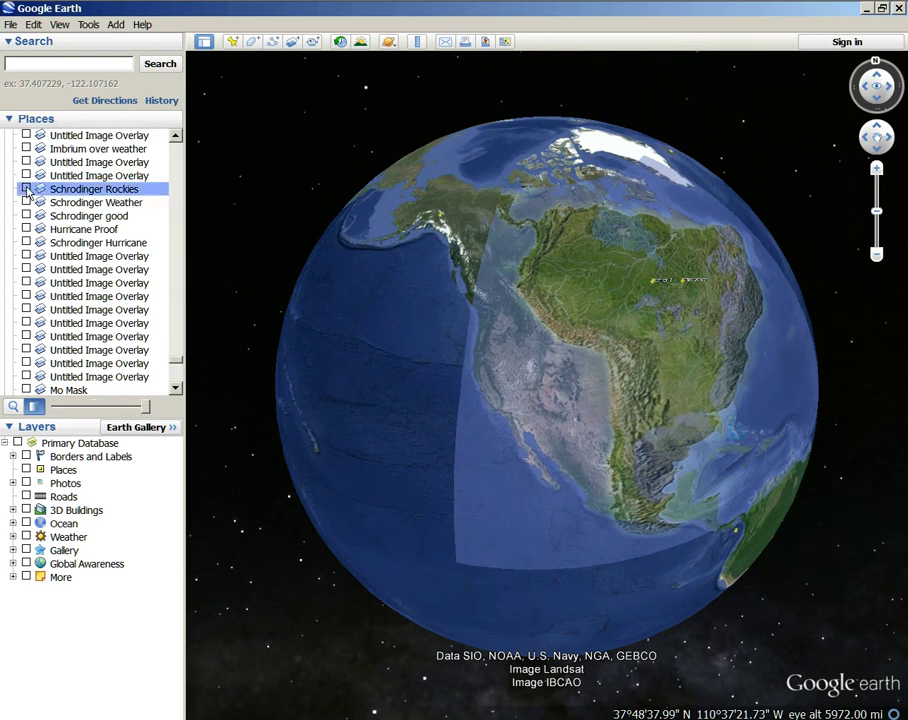
{"action": "scroll", "coordinate": [660, 388], "scroll_direction": "up", "scroll_amount": 2}
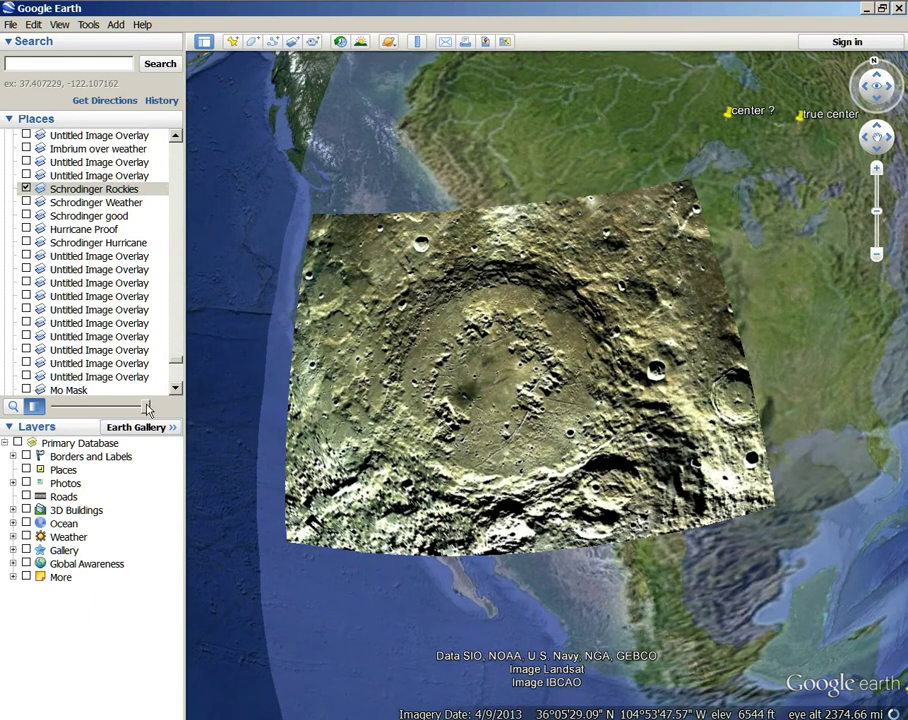
- Fade the Schrodinger Rockies overlay to clear and examine the semi-transparent South America map against North America, down to Central America
{"action": "left_click_drag", "start_coordinate": [146, 408], "coordinate": [1, 424]}
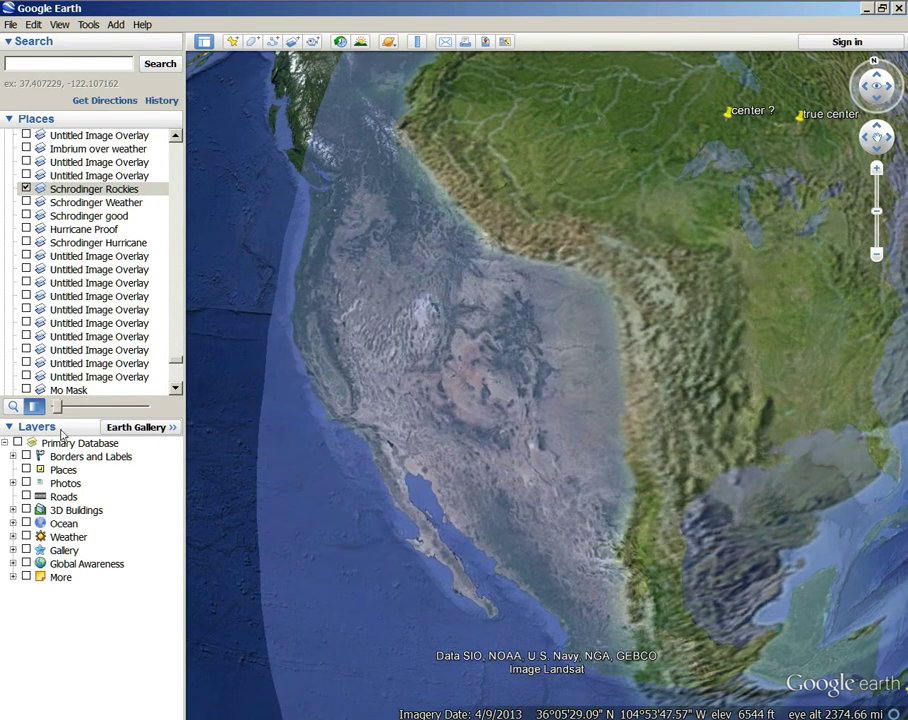
{"action": "left_click_drag", "start_coordinate": [62, 432], "coordinate": [3, 470]}
{"action": "left_click_drag", "start_coordinate": [640, 285], "coordinate": [533, 320]}
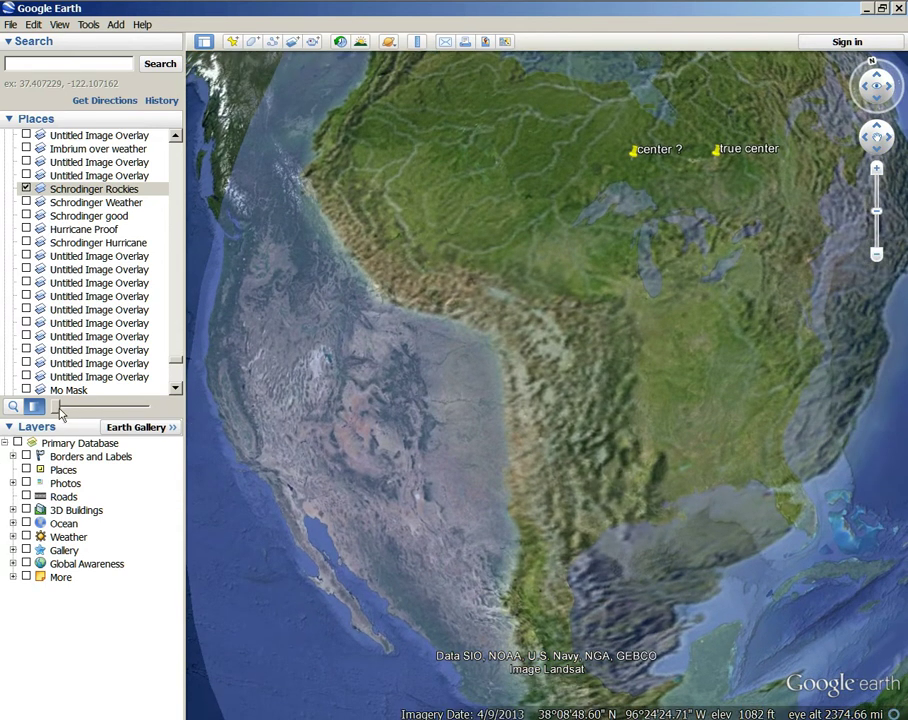
{"action": "mouse_move", "coordinate": [58, 407]}
{"action": "left_mouse_down"}
{"action": "mouse_move", "coordinate": [148, 407]}
{"action": "mouse_move", "coordinate": [56, 407]}
{"action": "mouse_move", "coordinate": [148, 407]}
{"action": "mouse_move", "coordinate": [55, 408]}
{"action": "mouse_move", "coordinate": [3, 421]}
{"action": "mouse_move", "coordinate": [148, 408]}
{"action": "mouse_move", "coordinate": [55, 408]}
{"action": "left_mouse_up"}
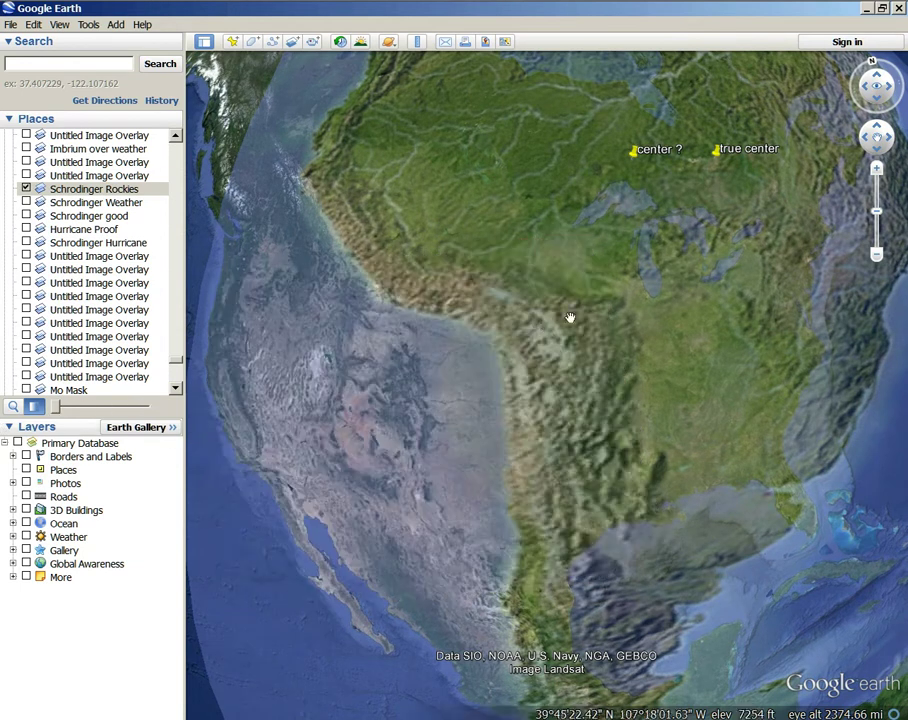
{"action": "scroll", "coordinate": [567, 326], "scroll_direction": "down", "scroll_amount": 3}
{"action": "scroll", "coordinate": [566, 327], "scroll_direction": "down", "scroll_amount": 1}
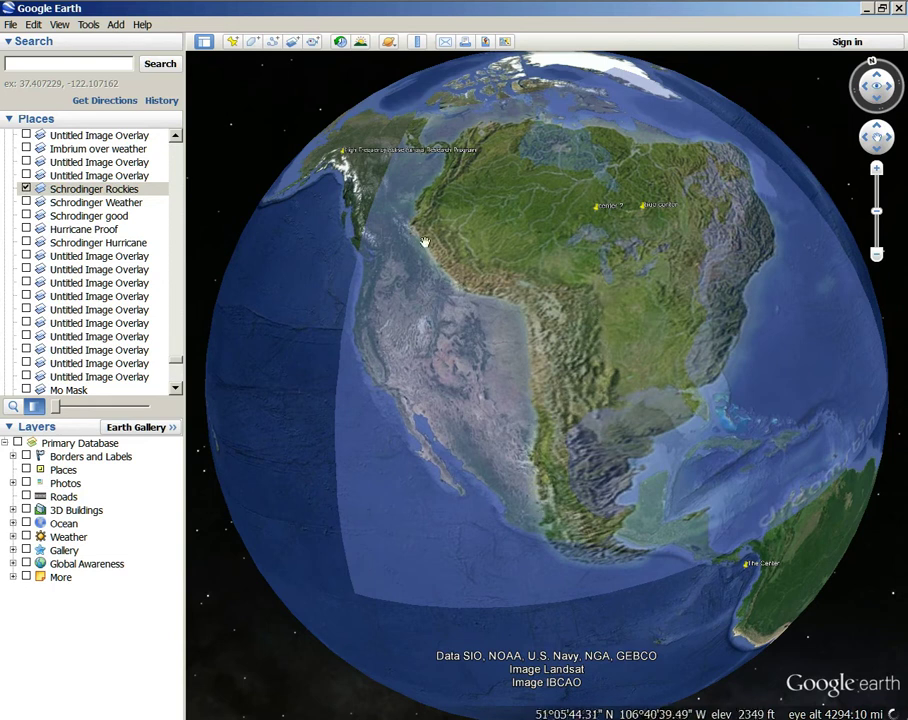
{"action": "left_click_drag", "start_coordinate": [636, 485], "coordinate": [622, 436]}
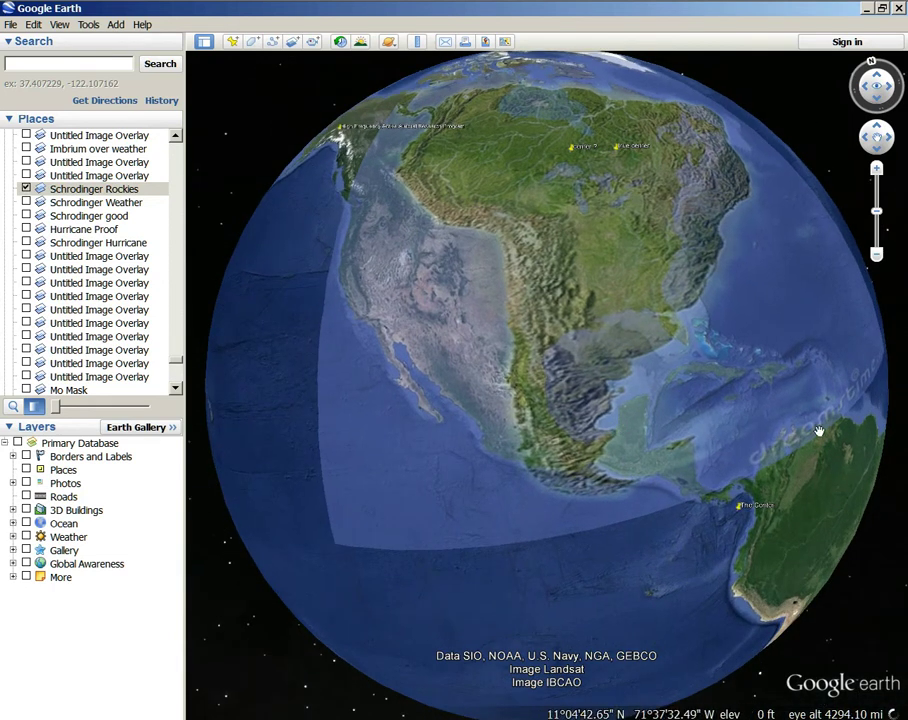
{"action": "left_click_drag", "start_coordinate": [818, 431], "coordinate": [744, 430]}
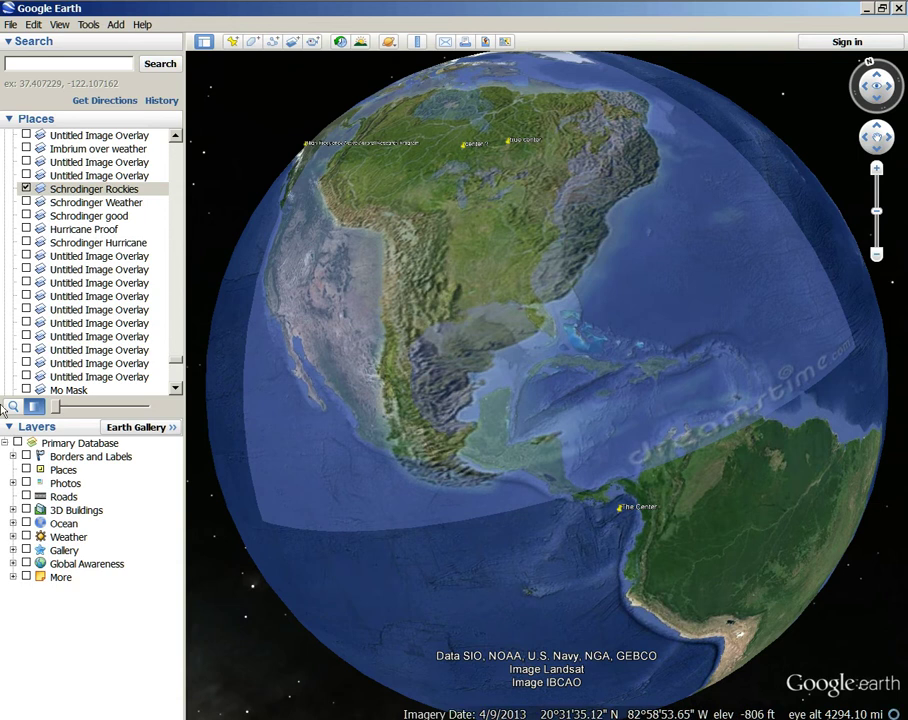
- Bring the Schrodinger Rockies crater back to opaque, compare it with the western coastline, and fade it to clear again
{"action": "left_click_drag", "start_coordinate": [59, 410], "coordinate": [152, 411]}
{"action": "left_click_drag", "start_coordinate": [412, 402], "coordinate": [617, 541]}
{"action": "left_click_drag", "start_coordinate": [444, 472], "coordinate": [393, 445]}
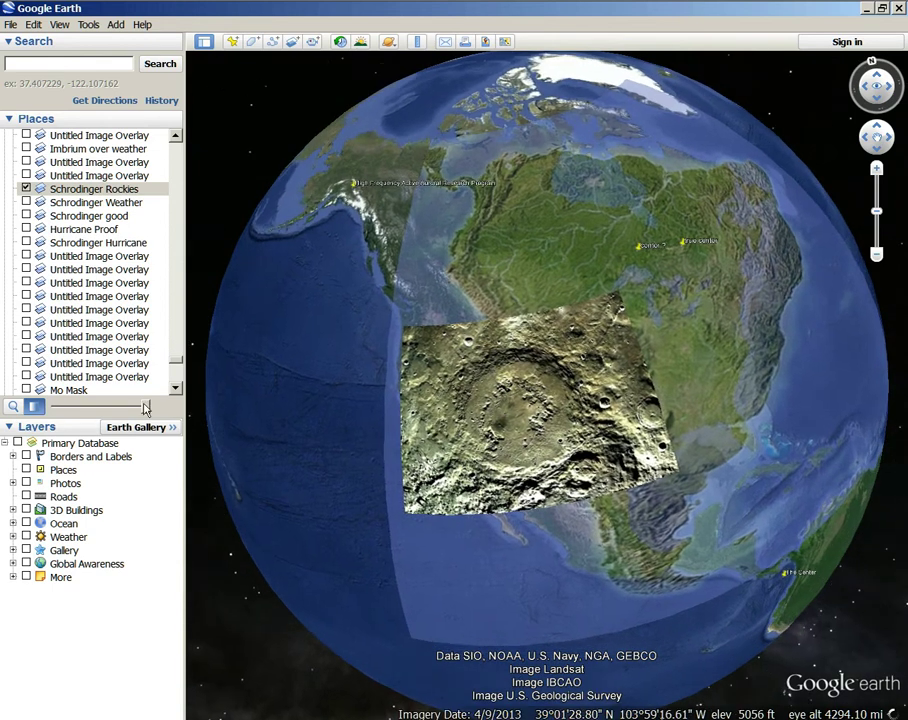
{"action": "left_click_drag", "start_coordinate": [147, 407], "coordinate": [56, 407]}
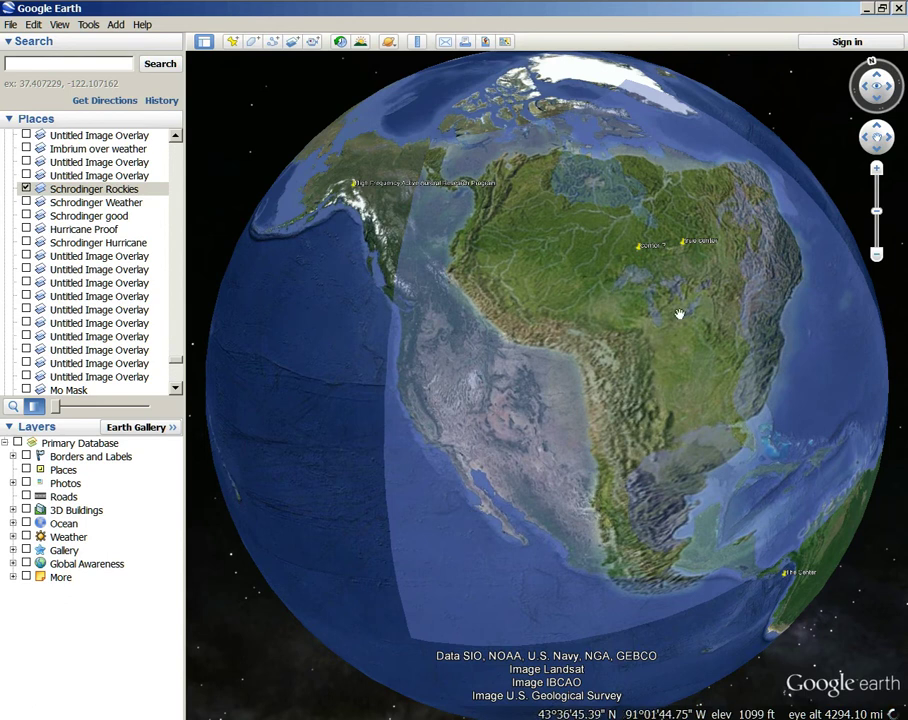
- Inspect the South America map around Hudson Bay and the Great Lakes, and hide the Schrodinger Rockies overlay
{"action": "left_click_drag", "start_coordinate": [604, 293], "coordinate": [576, 429]}
{"action": "scroll", "coordinate": [576, 429], "scroll_direction": "up", "scroll_amount": 3}
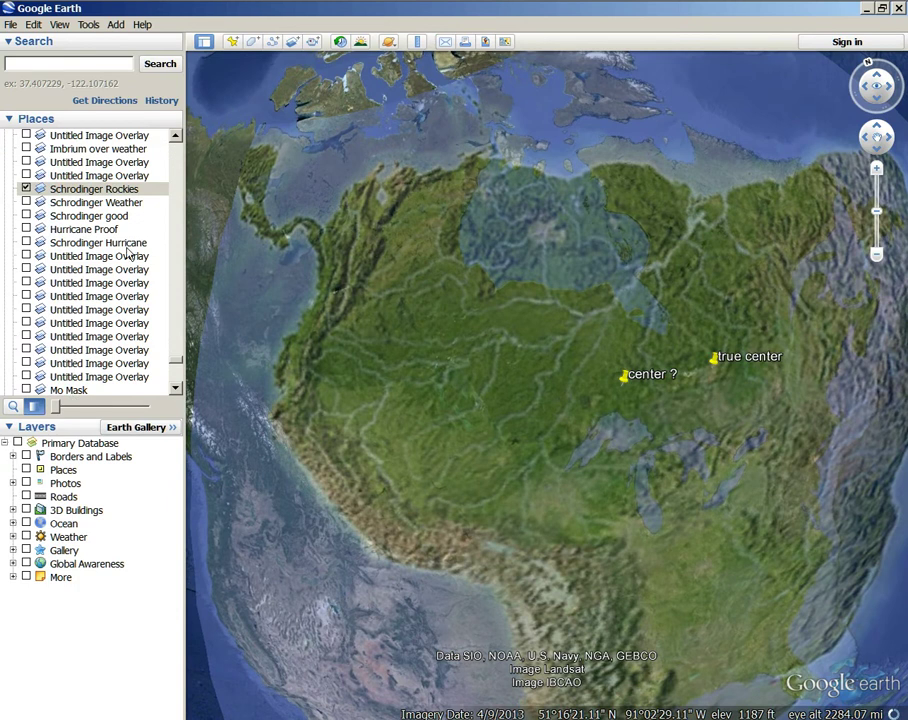
{"action": "left_click", "coordinate": [27, 190]}
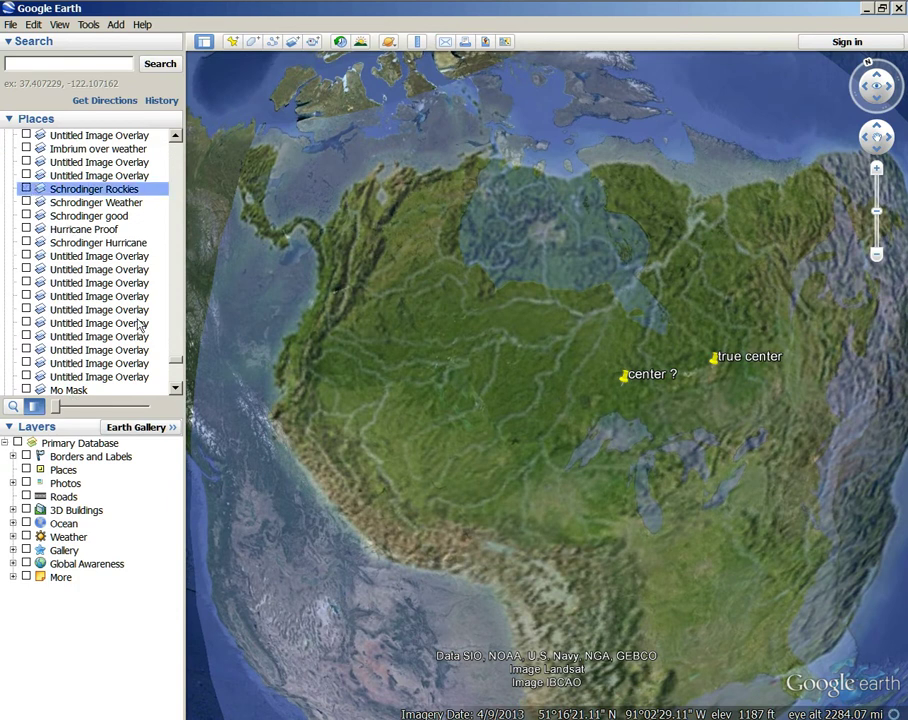
- Select the South America overlay at the end of the saved places and make it fully opaque to compare northern features
{"action": "left_click_drag", "start_coordinate": [177, 369], "coordinate": [176, 425]}
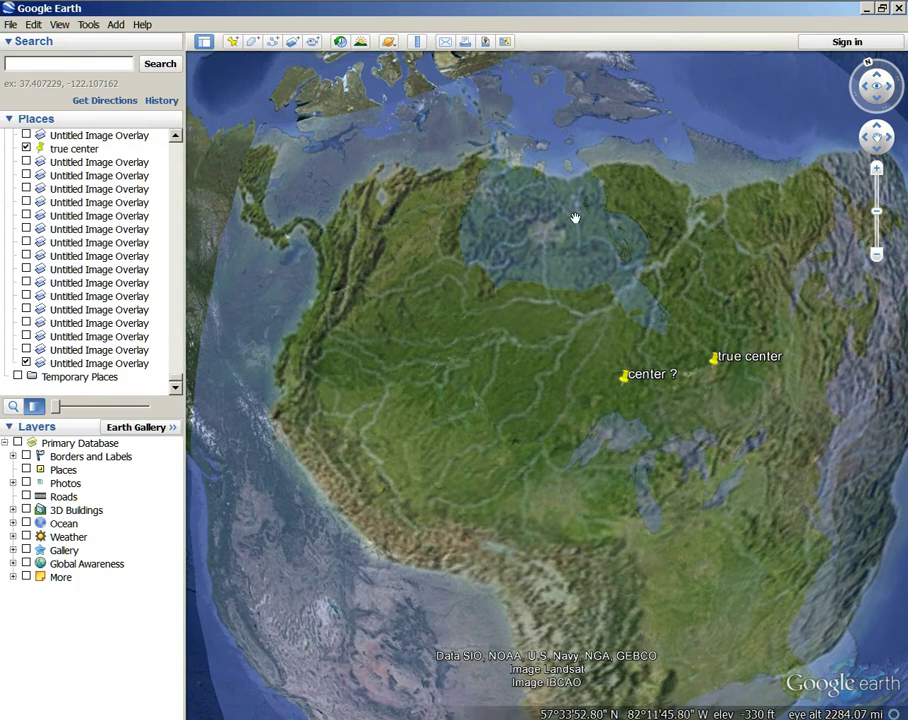
{"action": "left_click", "coordinate": [66, 364]}
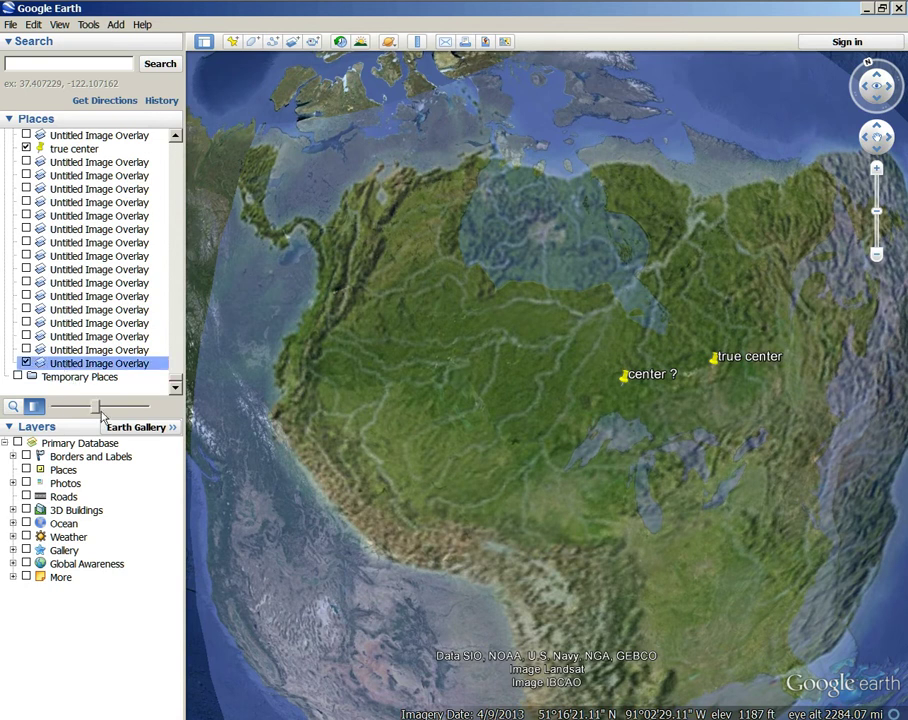
{"action": "left_click_drag", "start_coordinate": [94, 408], "coordinate": [235, 430]}
{"action": "mouse_move", "coordinate": [288, 441]}
{"action": "left_mouse_down"}
{"action": "mouse_move", "coordinate": [6, 403]}
{"action": "mouse_move", "coordinate": [223, 426]}
{"action": "mouse_move", "coordinate": [33, 402]}
{"action": "mouse_move", "coordinate": [288, 445]}
{"action": "left_mouse_up"}
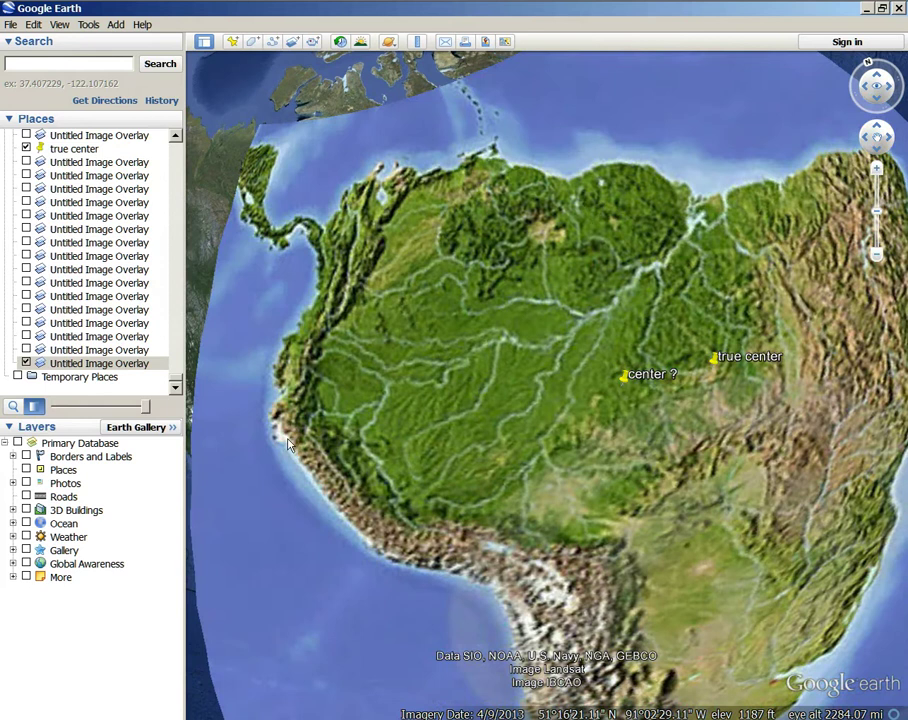
{"action": "left_click_drag", "start_coordinate": [212, 435], "coordinate": [306, 428]}
{"action": "mouse_move", "coordinate": [147, 407]}
{"action": "left_mouse_down"}
{"action": "mouse_move", "coordinate": [10, 406]}
{"action": "mouse_move", "coordinate": [155, 415]}
{"action": "mouse_move", "coordinate": [73, 404]}
{"action": "mouse_move", "coordinate": [150, 407]}
{"action": "mouse_move", "coordinate": [12, 402]}
{"action": "mouse_move", "coordinate": [148, 407]}
{"action": "left_mouse_up"}
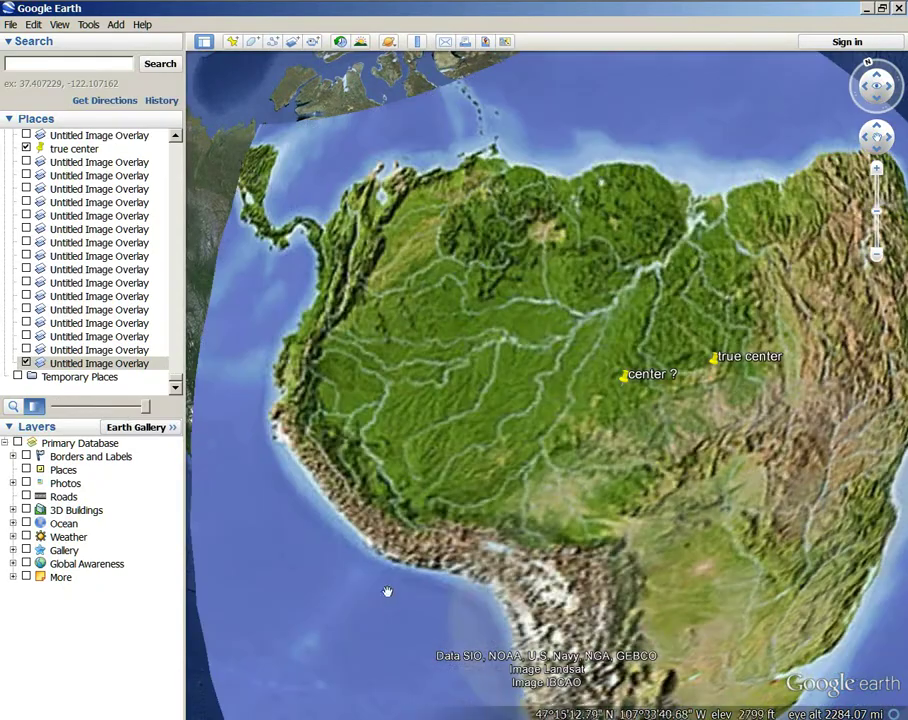
- Compare the whole South America overlay with North America at several scales by varying its transparency, ending fully opaque
{"action": "scroll", "coordinate": [391, 443], "scroll_direction": "down", "scroll_amount": 2}
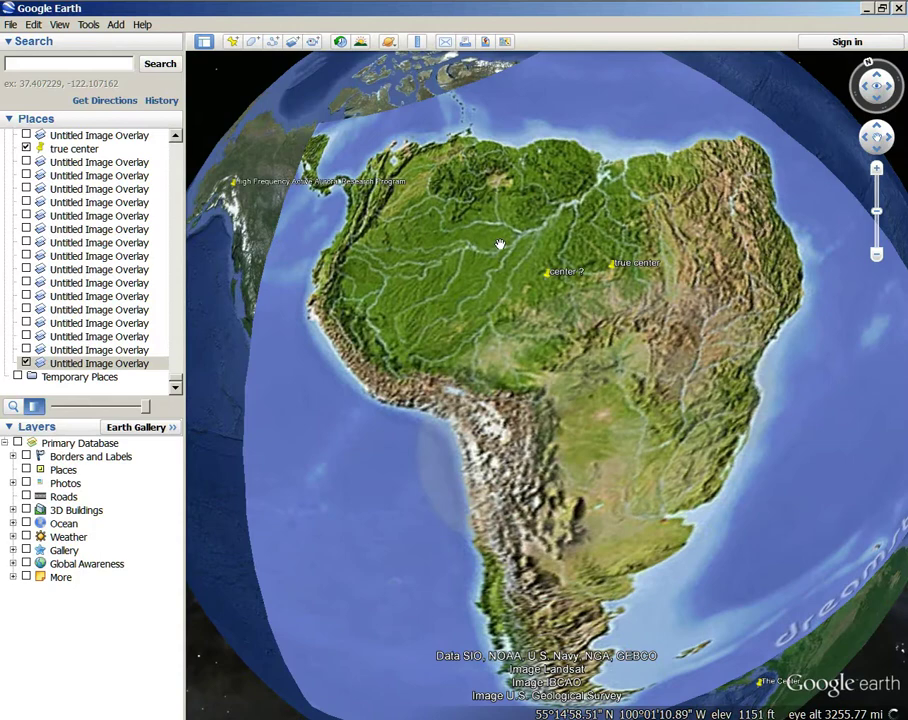
{"action": "left_click_drag", "start_coordinate": [147, 408], "coordinate": [200, 435]}
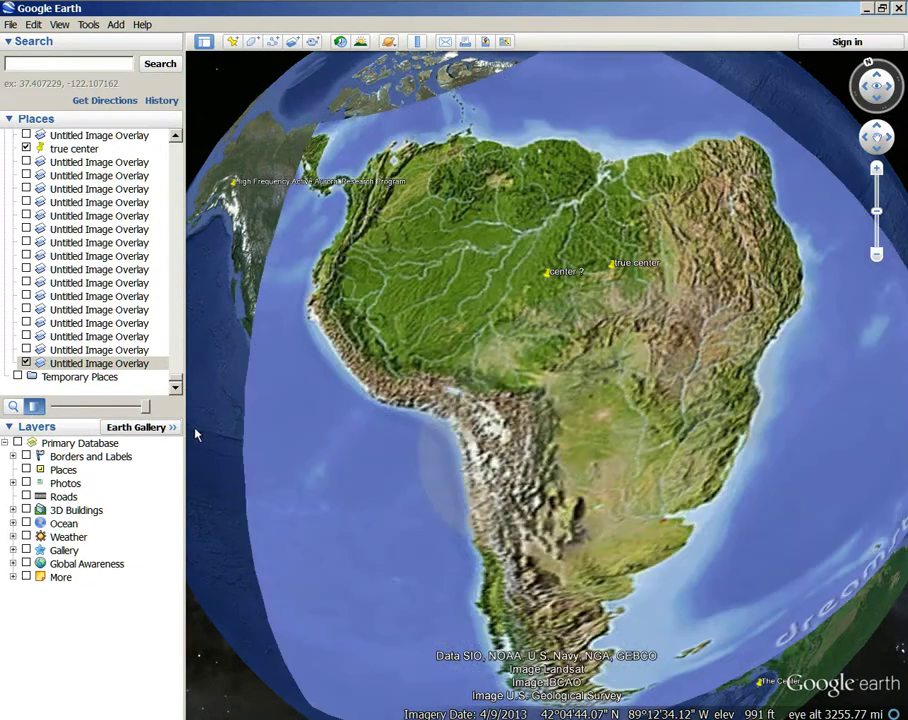
{"action": "mouse_move", "coordinate": [147, 407]}
{"action": "left_mouse_down"}
{"action": "mouse_move", "coordinate": [28, 406]}
{"action": "mouse_move", "coordinate": [146, 407]}
{"action": "left_mouse_up"}
{"action": "scroll", "coordinate": [445, 514], "scroll_direction": "up", "scroll_amount": 2}
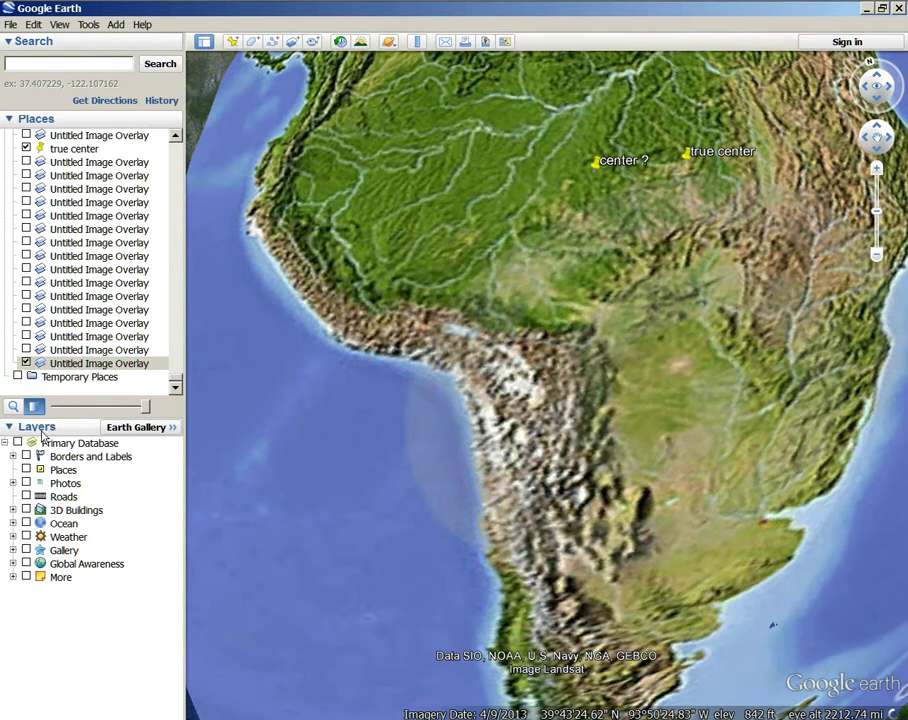
{"action": "mouse_move", "coordinate": [145, 408]}
{"action": "left_mouse_down"}
{"action": "mouse_move", "coordinate": [28, 408]}
{"action": "mouse_move", "coordinate": [147, 408]}
{"action": "left_mouse_up"}
{"action": "scroll", "coordinate": [549, 427], "scroll_direction": "down", "scroll_amount": 2}
{"action": "scroll", "coordinate": [549, 426], "scroll_direction": "down", "scroll_amount": 3}
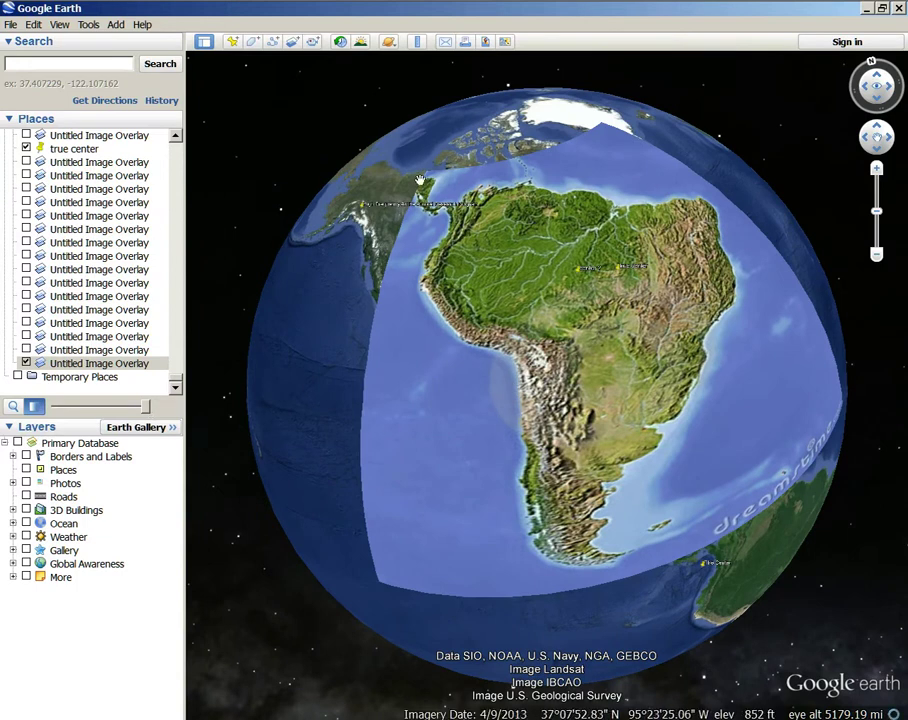
- Find the copernicus overlay among the saved places and turn on its display
{"action": "right_click", "coordinate": [54, 364]}
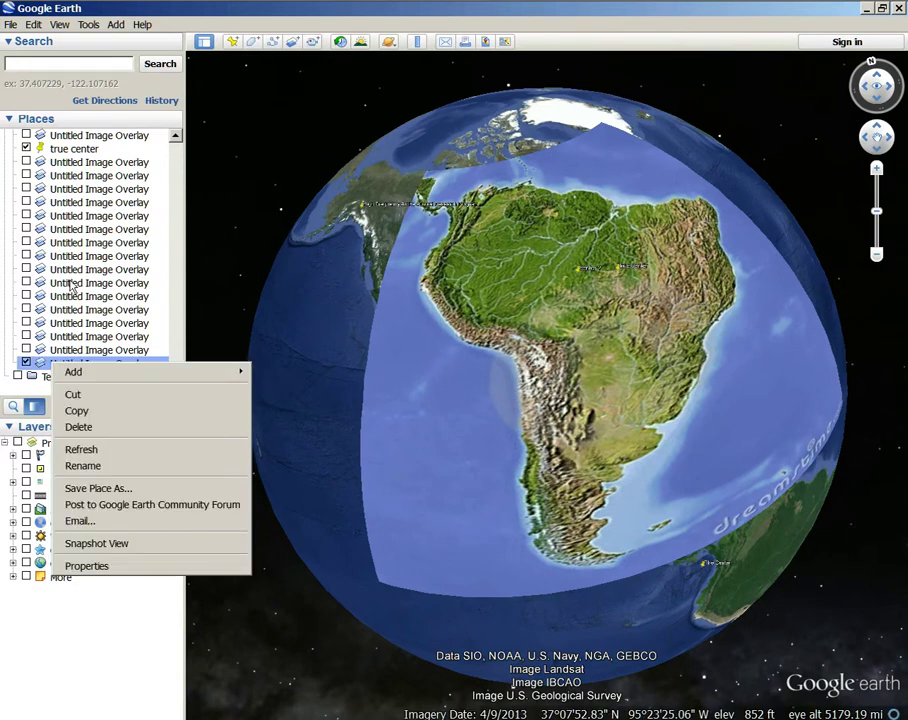
{"action": "scroll", "coordinate": [70, 283], "scroll_direction": "up", "scroll_amount": 10}
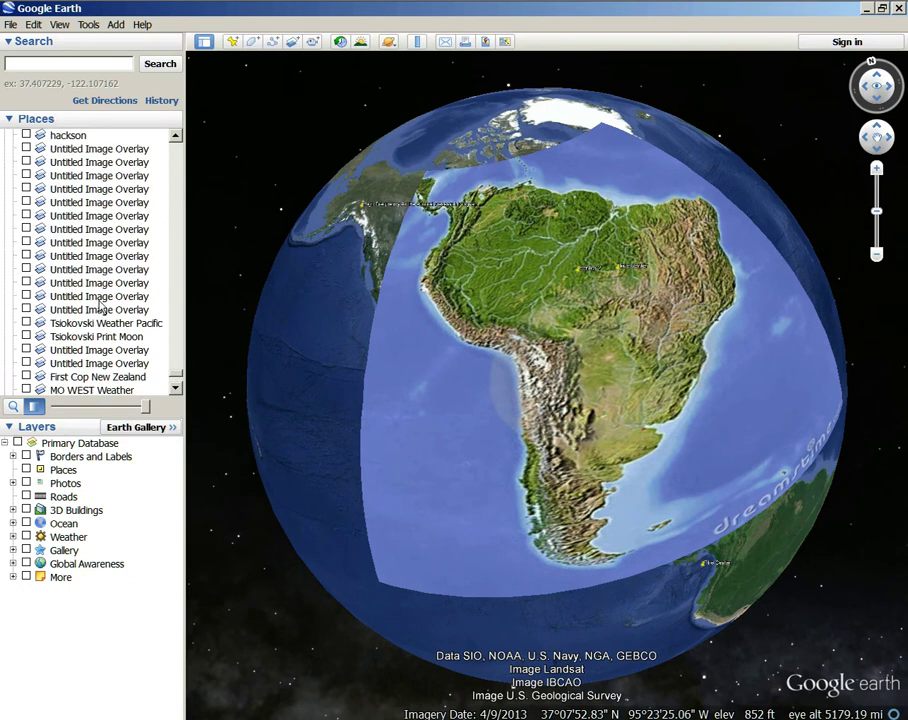
{"action": "scroll", "coordinate": [100, 200], "scroll_direction": "up", "scroll_amount": 5}
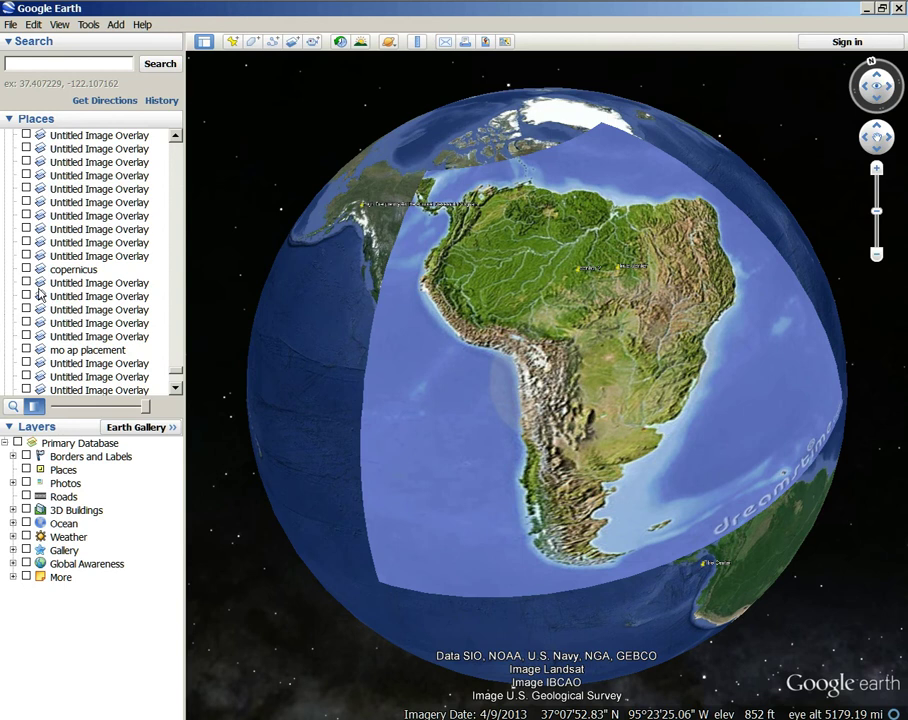
{"action": "left_click", "coordinate": [45, 269]}
- Open the properties of the South America overlay at the end of the saved places
{"action": "scroll", "coordinate": [100, 300], "scroll_direction": "down", "scroll_amount": 8}
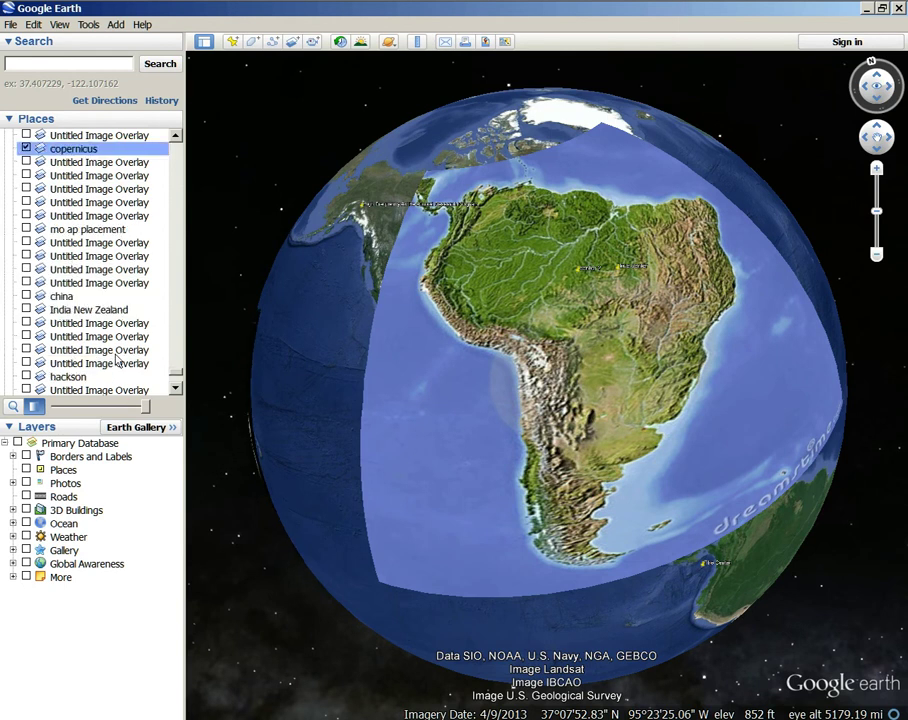
{"action": "scroll", "coordinate": [115, 360], "scroll_direction": "down", "scroll_amount": 5}
{"action": "left_click", "coordinate": [62, 363]}
{"action": "right_click", "coordinate": [68, 364]}
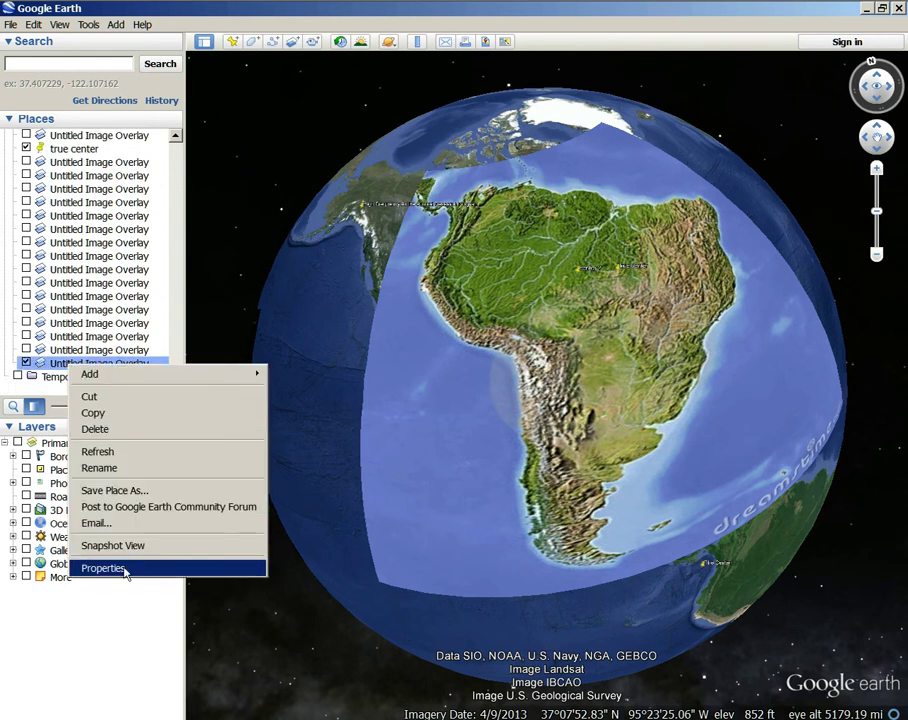
{"action": "left_click", "coordinate": [103, 568]}
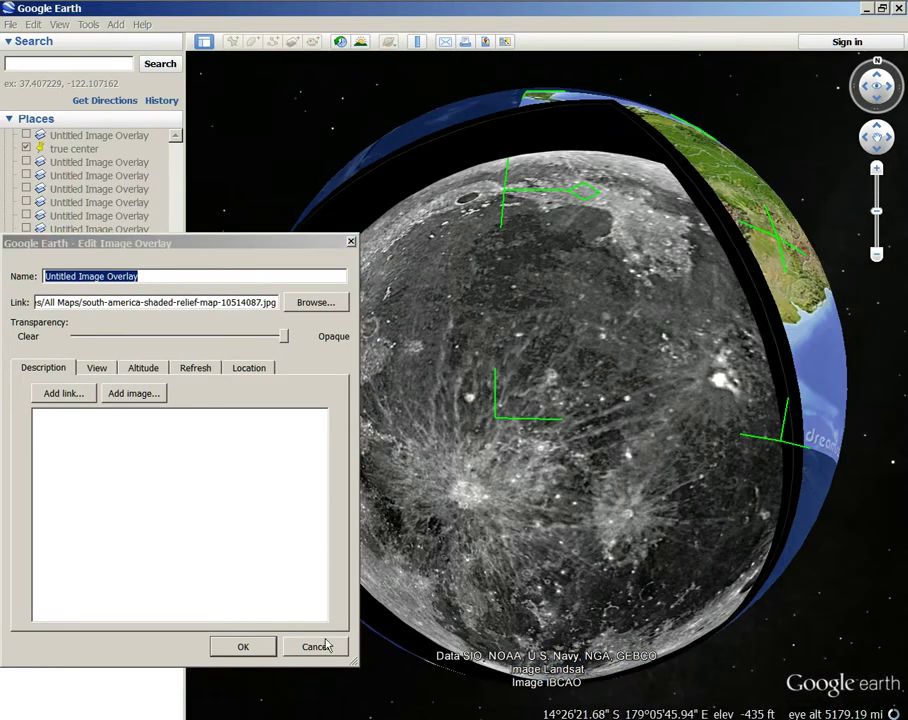
- Reopen the South America overlay's properties and move the overlay onto the lunar overlay in the Pacific
{"action": "left_click", "coordinate": [315, 647]}
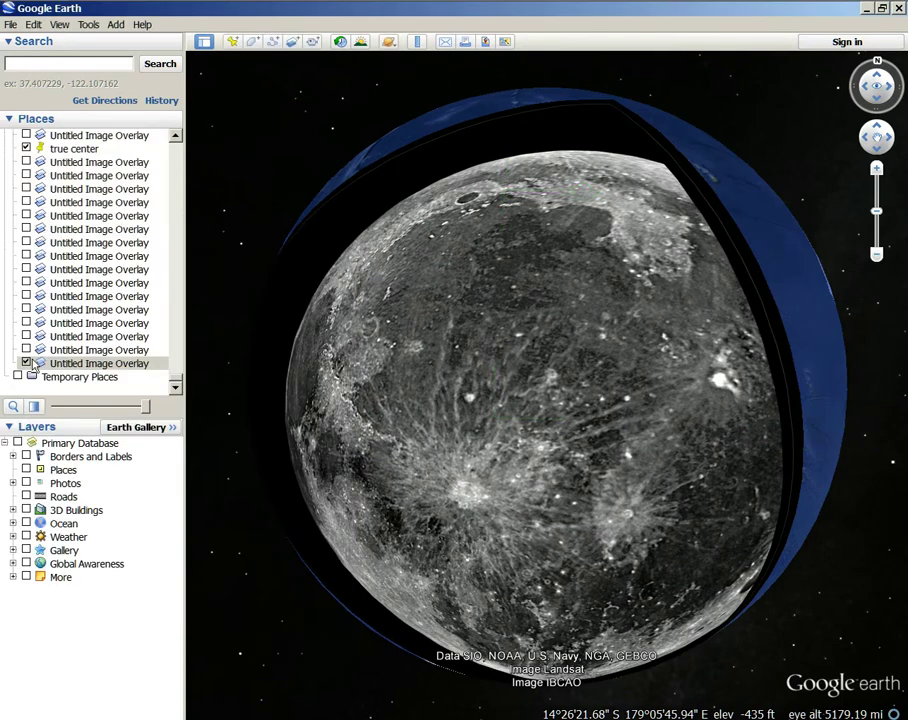
{"action": "left_click", "coordinate": [30, 366]}
{"action": "left_click_drag", "start_coordinate": [748, 300], "coordinate": [346, 432]}
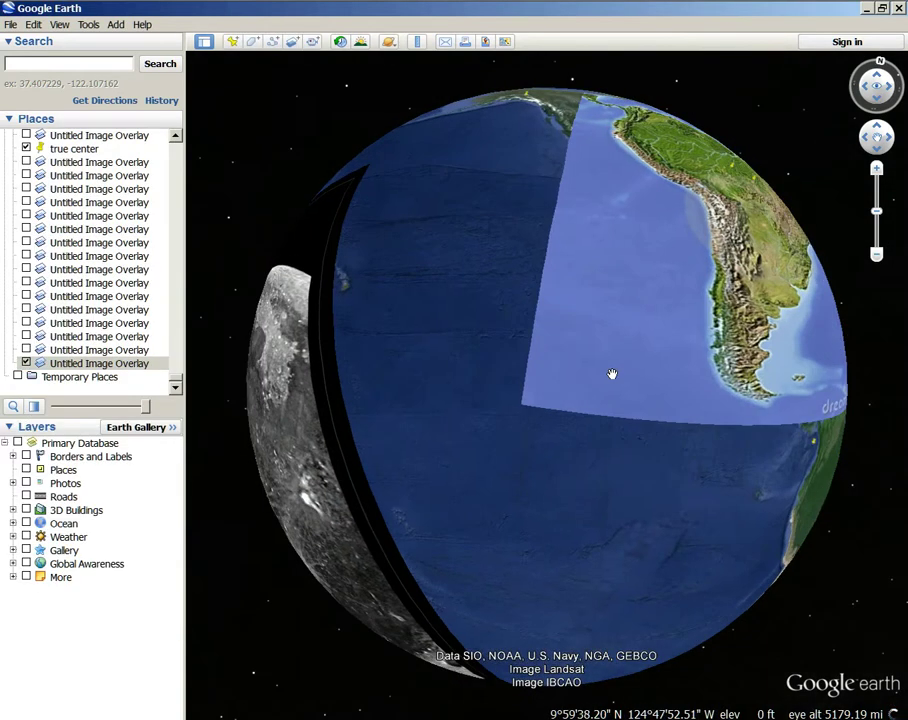
{"action": "left_click", "coordinate": [70, 367]}
{"action": "right_click", "coordinate": [70, 368]}
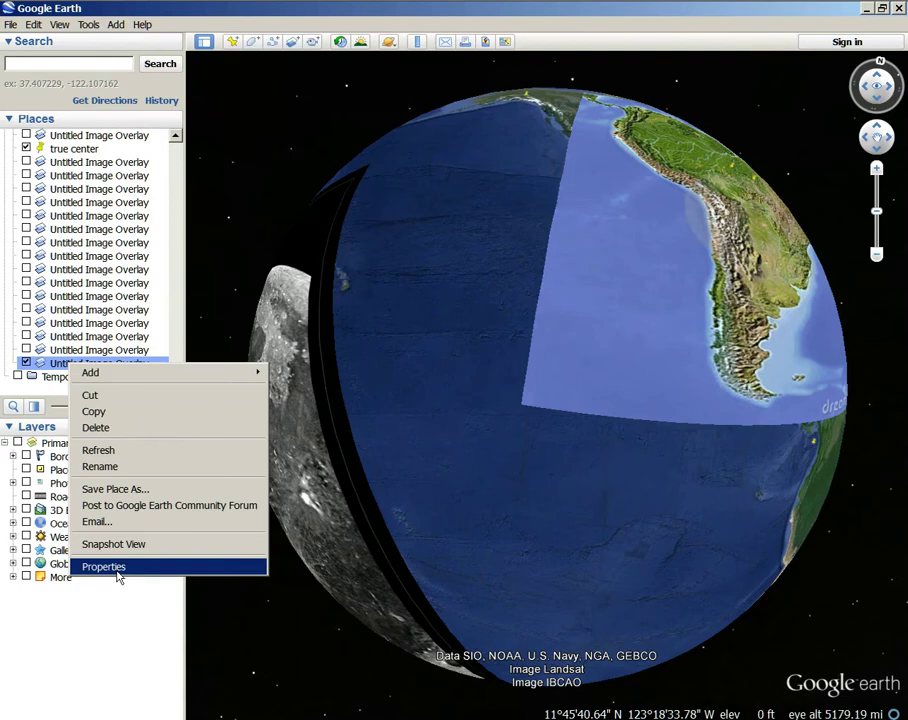
{"action": "left_click", "coordinate": [105, 565]}
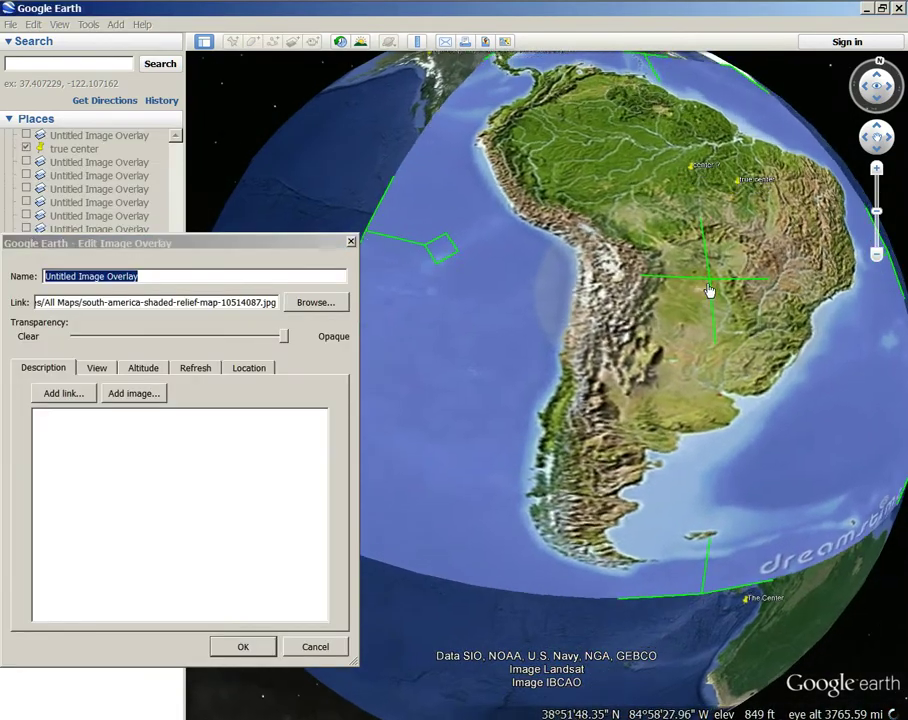
{"action": "left_click_drag", "start_coordinate": [709, 285], "coordinate": [135, 461]}
{"action": "left_click_drag", "start_coordinate": [480, 512], "coordinate": [850, 150]}
{"action": "scroll", "coordinate": [684, 323], "scroll_direction": "down", "scroll_amount": 4}
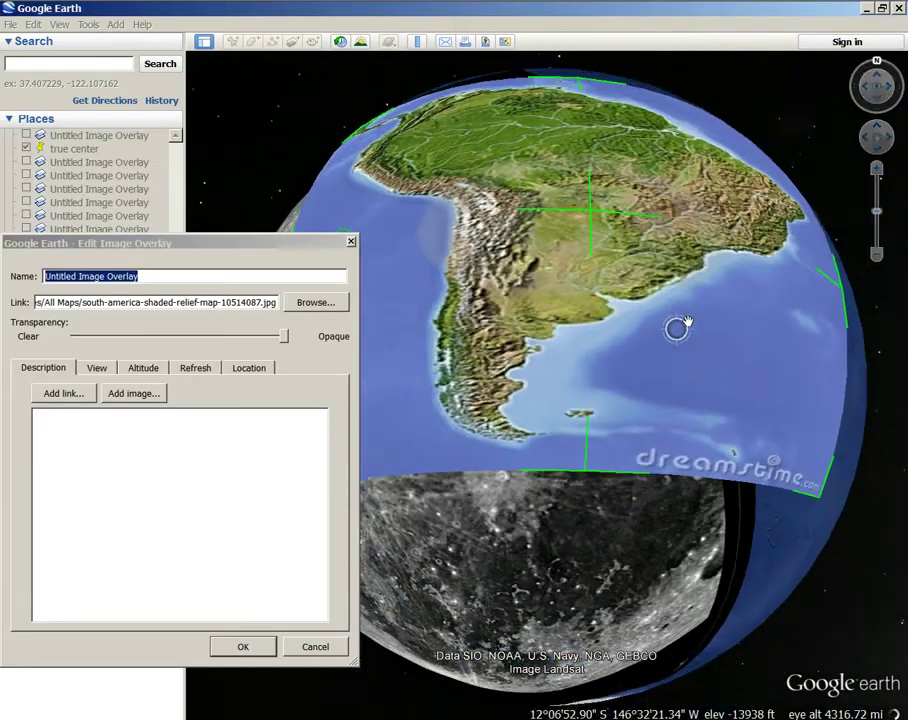
{"action": "left_click_drag", "start_coordinate": [521, 286], "coordinate": [530, 375]}
{"action": "left_click_drag", "start_coordinate": [600, 355], "coordinate": [542, 446]}
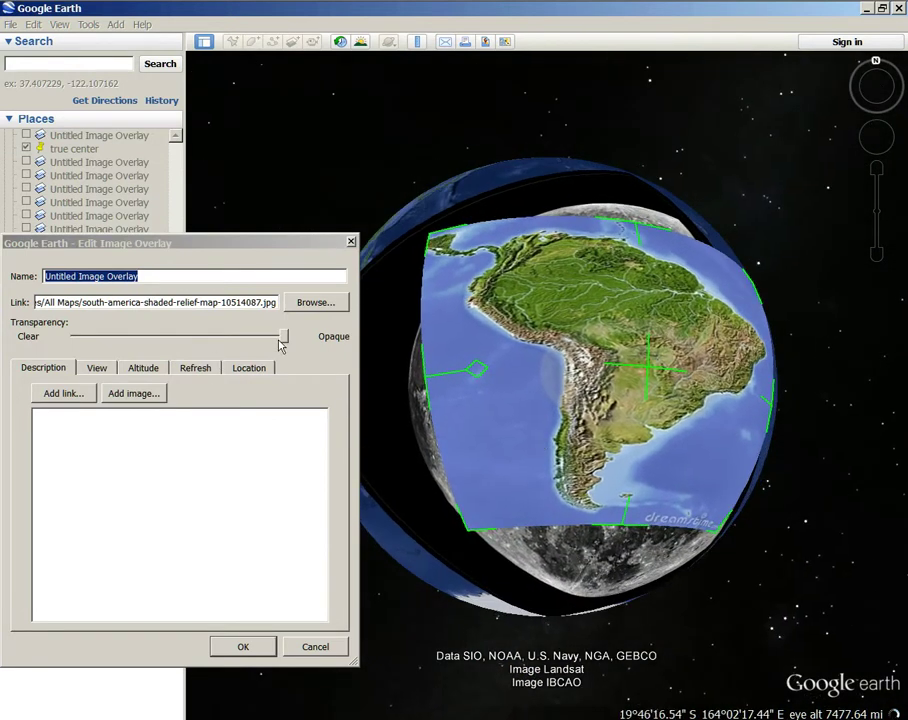
- Make the South America overlay semi-transparent, rotate it slightly clockwise and reposition it to line up with the lunar image
{"action": "left_click_drag", "start_coordinate": [285, 337], "coordinate": [3, 327]}
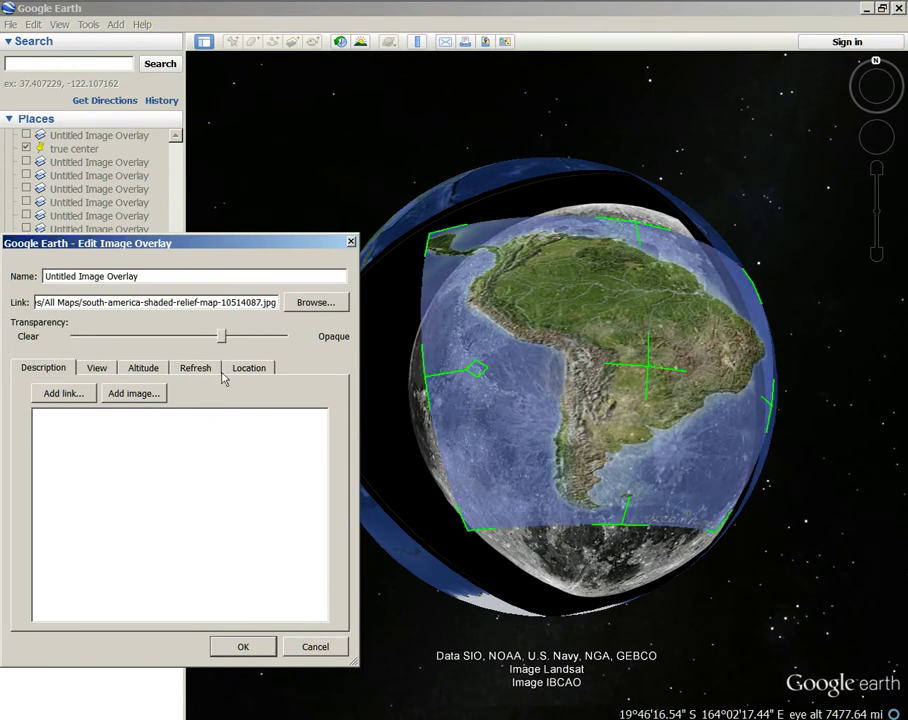
{"action": "left_click", "coordinate": [619, 531]}
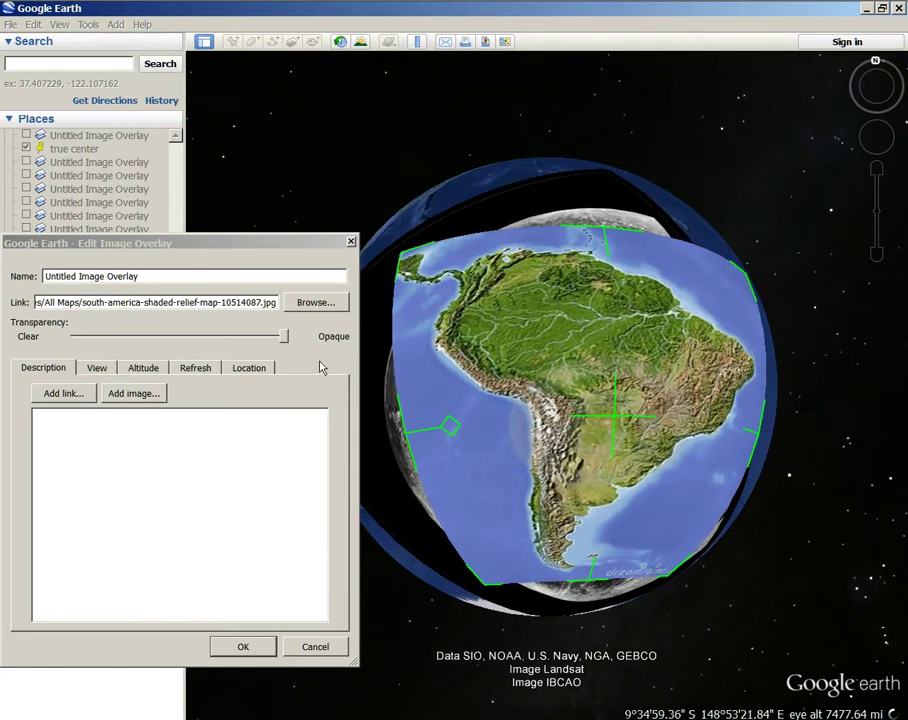
{"action": "left_click_drag", "start_coordinate": [285, 337], "coordinate": [170, 367]}
{"action": "left_click_drag", "start_coordinate": [705, 411], "coordinate": [521, 474]}
{"action": "left_click_drag", "start_coordinate": [408, 450], "coordinate": [436, 405]}
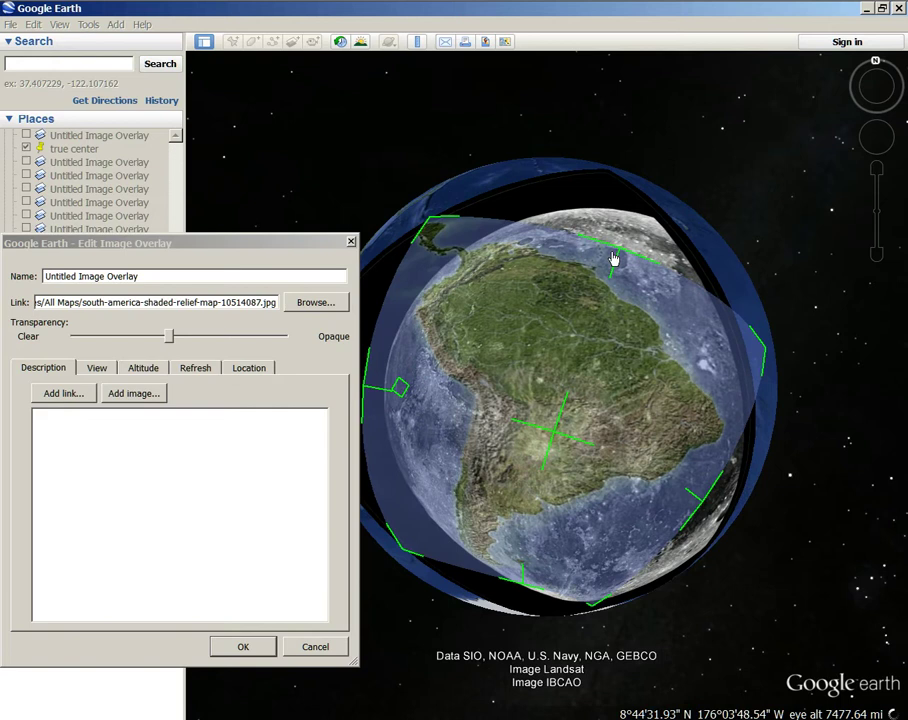
{"action": "left_click_drag", "start_coordinate": [612, 259], "coordinate": [645, 229]}
{"action": "left_click_drag", "start_coordinate": [562, 424], "coordinate": [561, 468]}
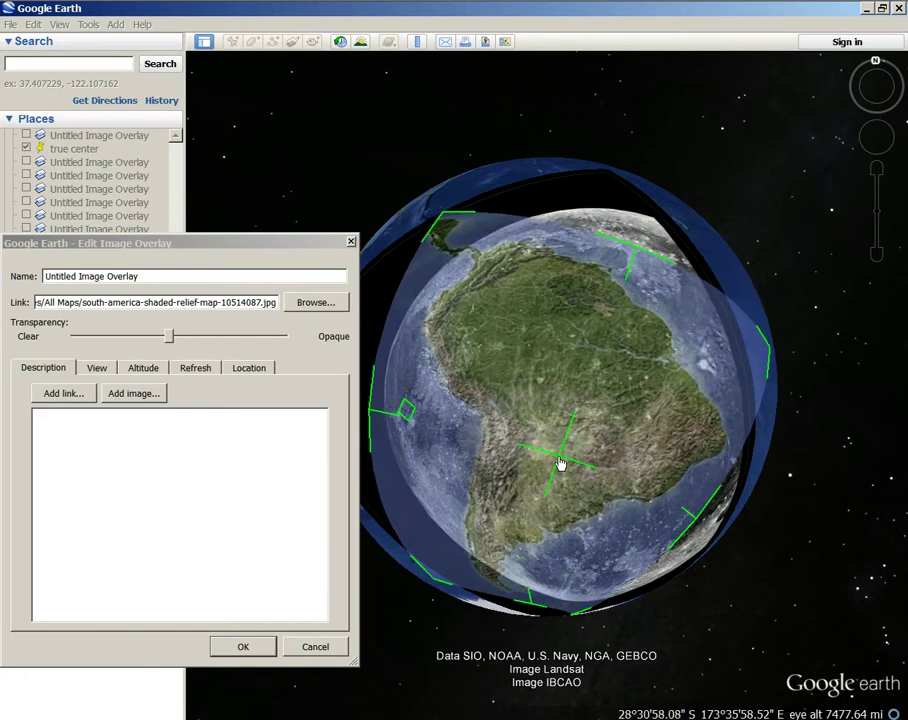
- Check the fit against the lunar image by varying the transparency, leave the overlay fully opaque and save its placement
{"action": "left_click_drag", "start_coordinate": [168, 339], "coordinate": [3, 378]}
{"action": "left_click_drag", "start_coordinate": [75, 383], "coordinate": [482, 437]}
{"action": "left_click_drag", "start_coordinate": [495, 529], "coordinate": [575, 519]}
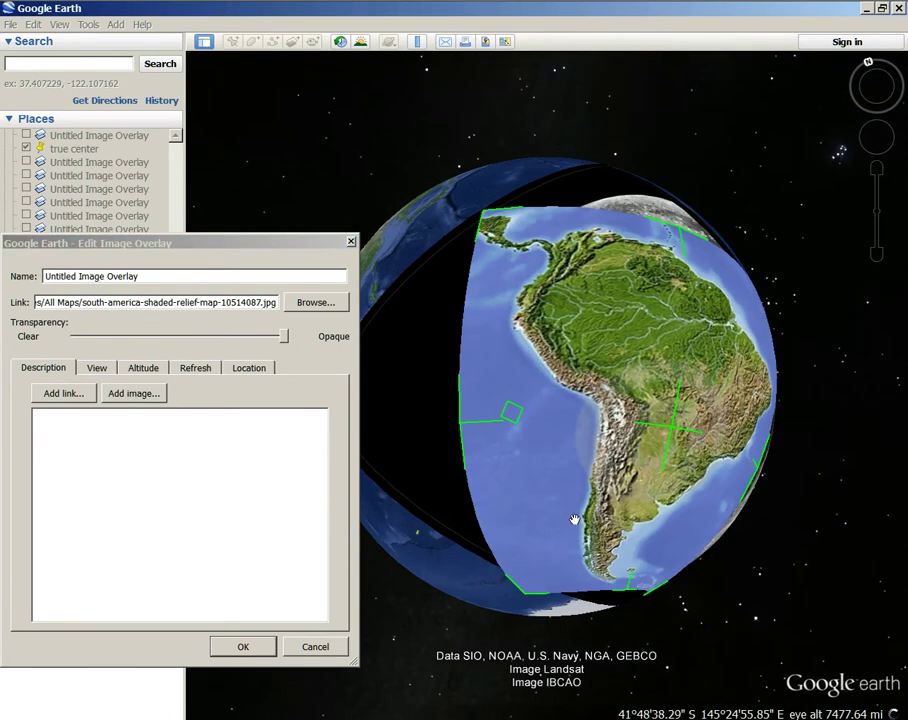
{"action": "left_click", "coordinate": [241, 649]}
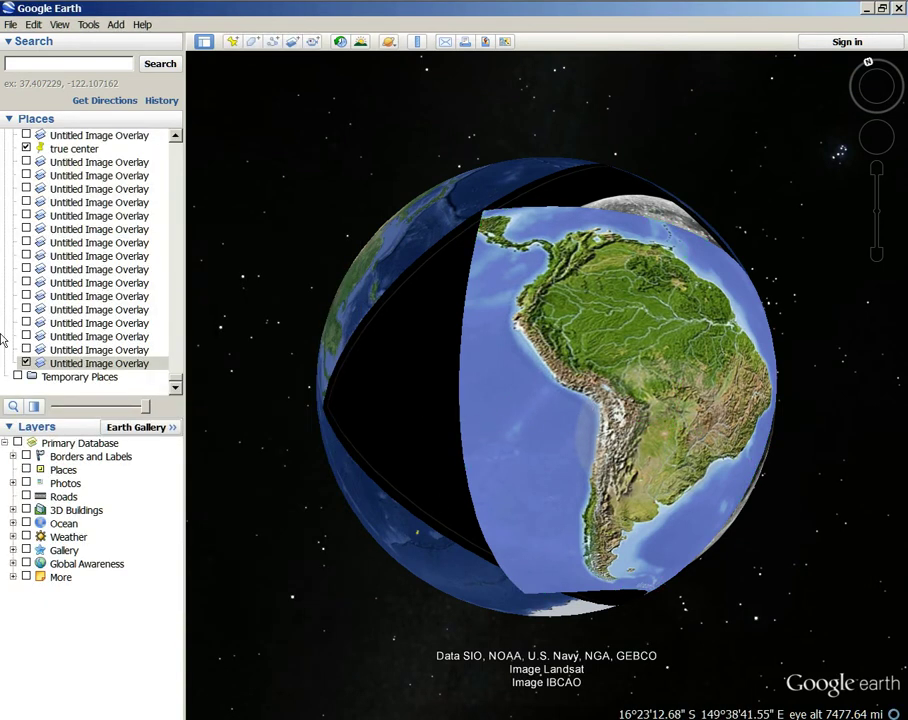
- Compare the South America overlay with the lunar image by fading it from the saved places, ending partly transparent
{"action": "left_click_drag", "start_coordinate": [305, 388], "coordinate": [497, 418]}
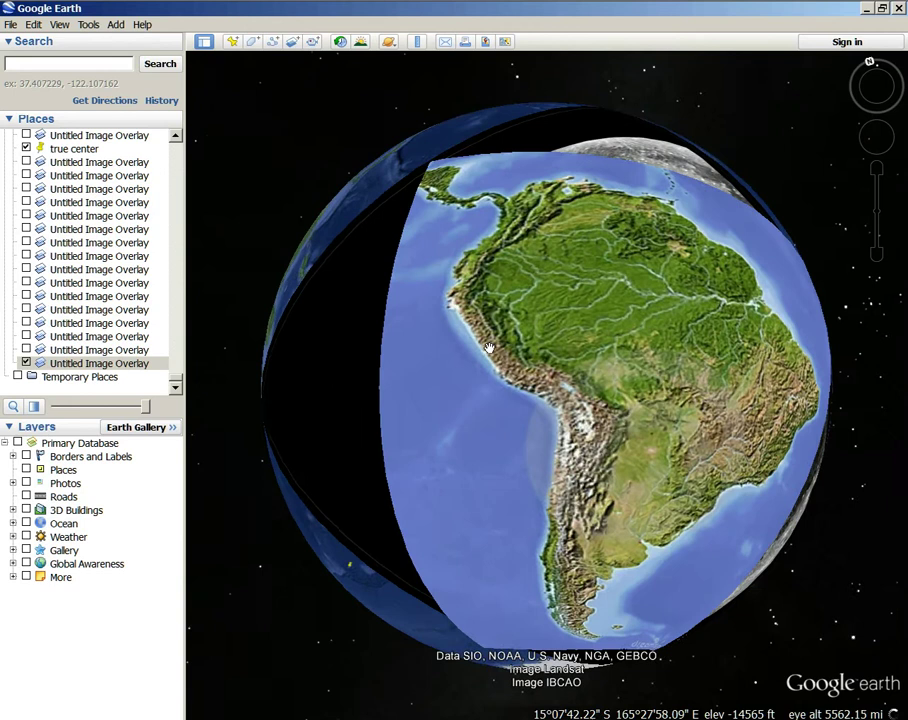
{"action": "left_click", "coordinate": [75, 366]}
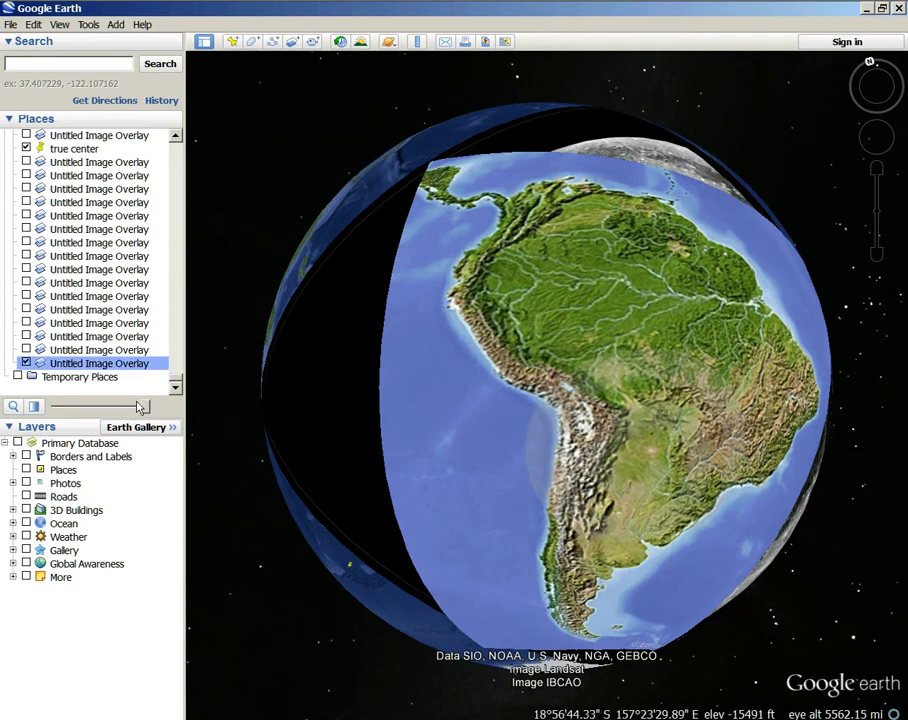
{"action": "left_click_drag", "start_coordinate": [148, 409], "coordinate": [278, 433]}
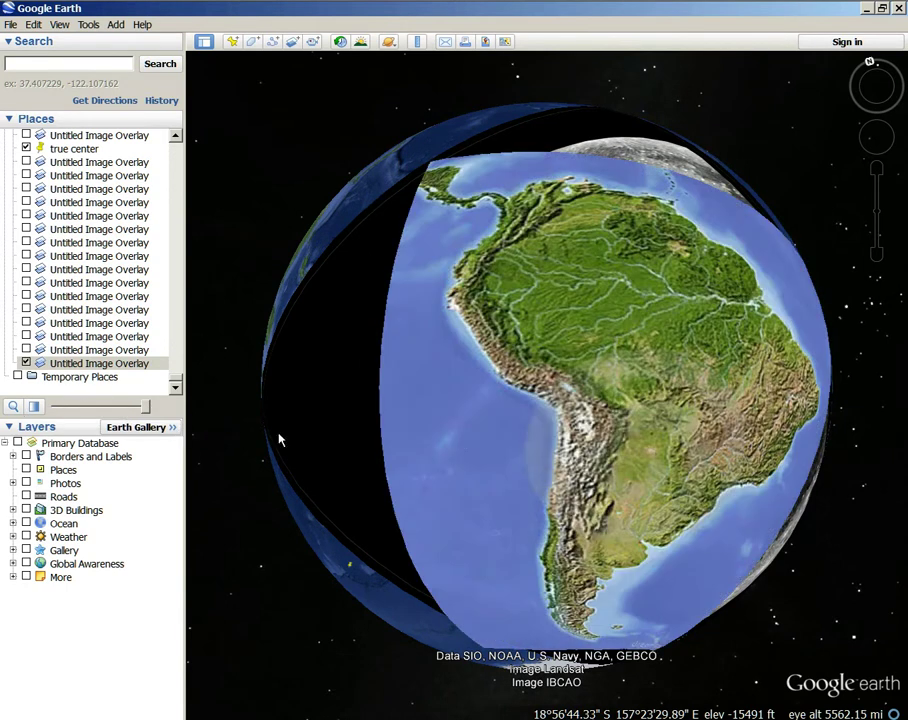
{"action": "scroll", "coordinate": [659, 466], "scroll_direction": "up", "scroll_amount": 5}
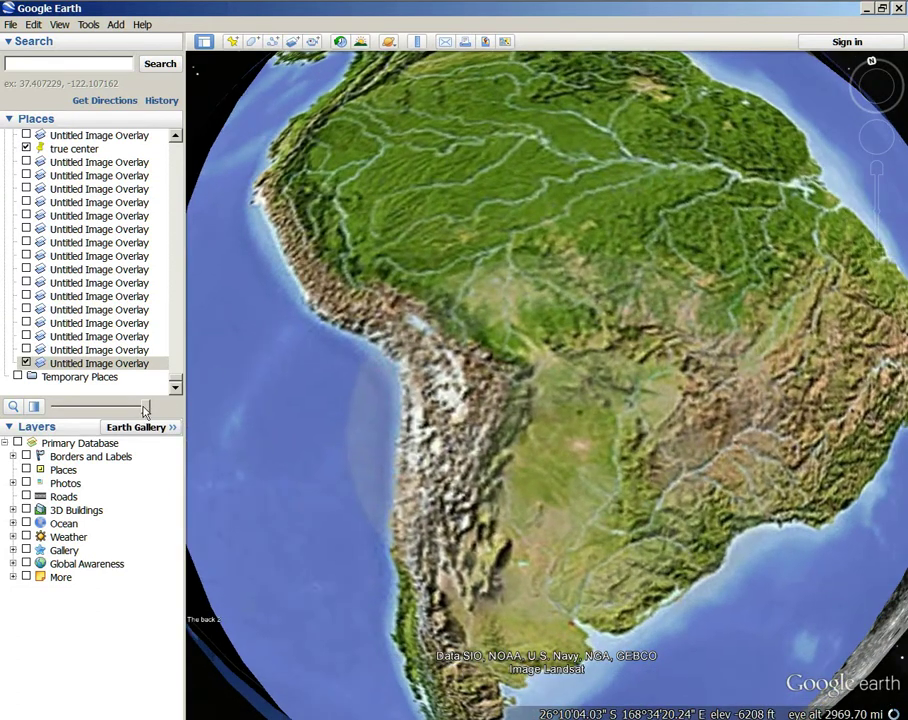
{"action": "left_click_drag", "start_coordinate": [146, 407], "coordinate": [107, 409]}
- In the South America overlay's properties, rotate the overlay back counterclockwise, make it partly transparent and nudge it over the lunar image
{"action": "right_click", "coordinate": [92, 365]}
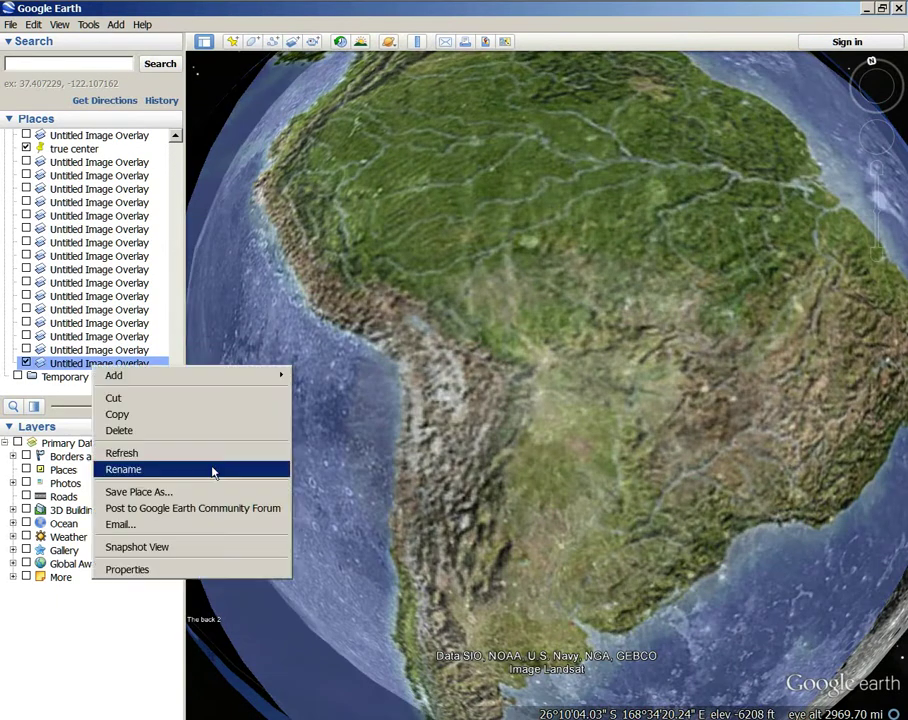
{"action": "left_click", "coordinate": [134, 569]}
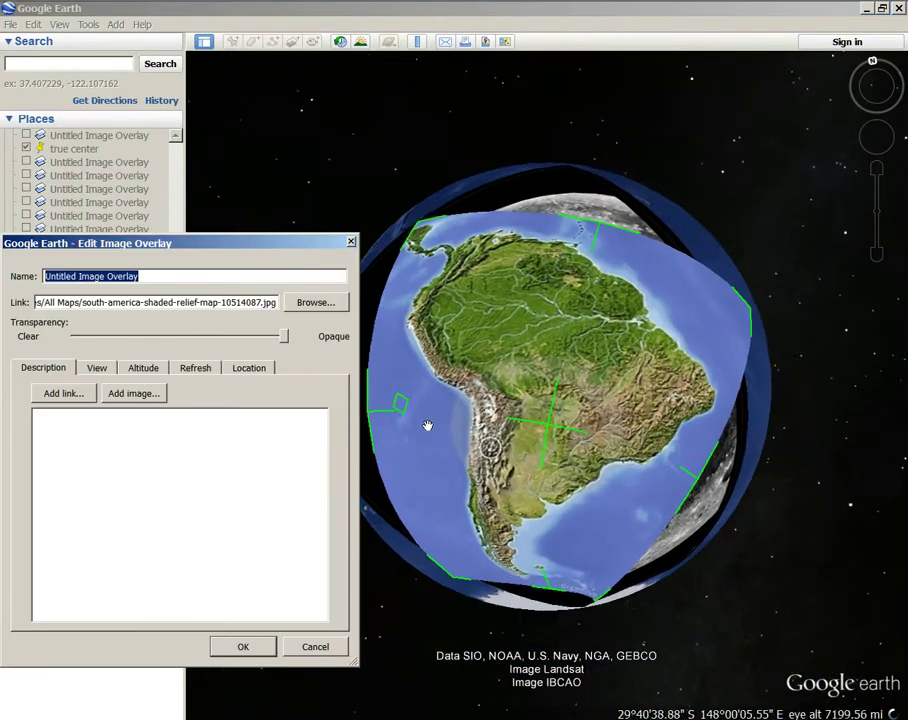
{"action": "left_click_drag", "start_coordinate": [411, 412], "coordinate": [412, 443]}
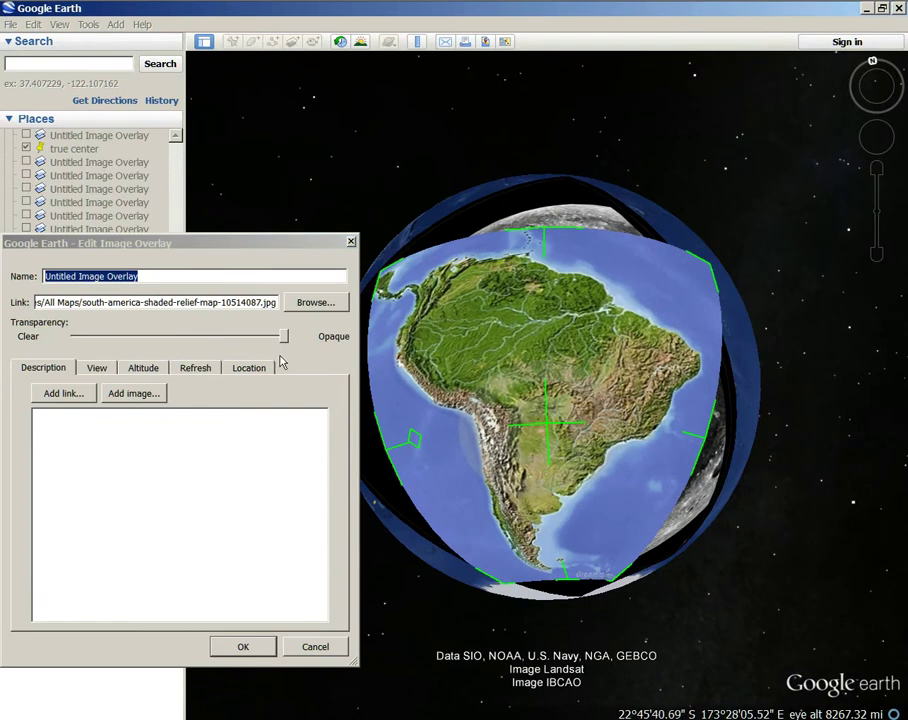
{"action": "left_click_drag", "start_coordinate": [284, 342], "coordinate": [209, 345]}
{"action": "left_click_drag", "start_coordinate": [551, 426], "coordinate": [528, 440]}
- Examine the coastlines against the lunar features at varying transparency, return the overlay to fully opaque and save it
{"action": "scroll", "coordinate": [490, 395], "scroll_direction": "up", "scroll_amount": 2}
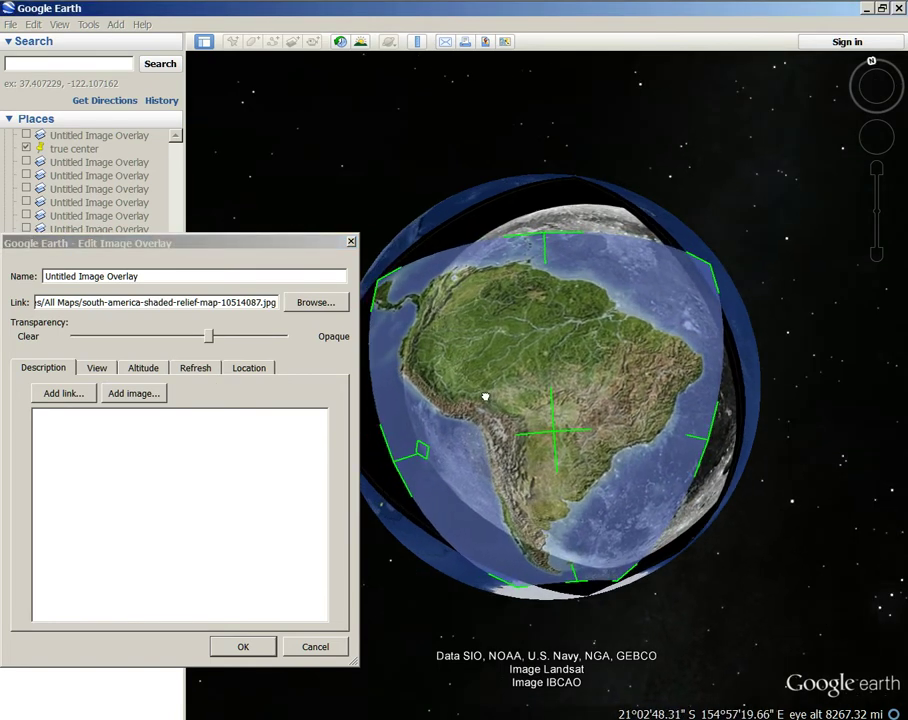
{"action": "scroll", "coordinate": [518, 389], "scroll_direction": "up", "scroll_amount": 3}
{"action": "left_click_drag", "start_coordinate": [212, 336], "coordinate": [316, 378]}
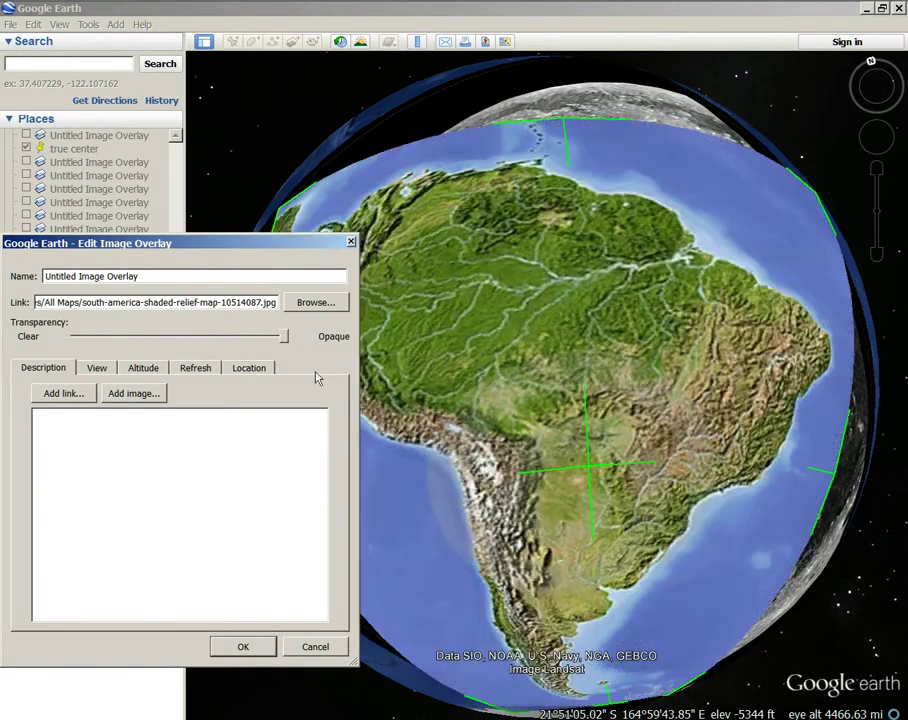
{"action": "left_click_drag", "start_coordinate": [458, 576], "coordinate": [480, 452]}
{"action": "left_click_drag", "start_coordinate": [480, 537], "coordinate": [543, 523]}
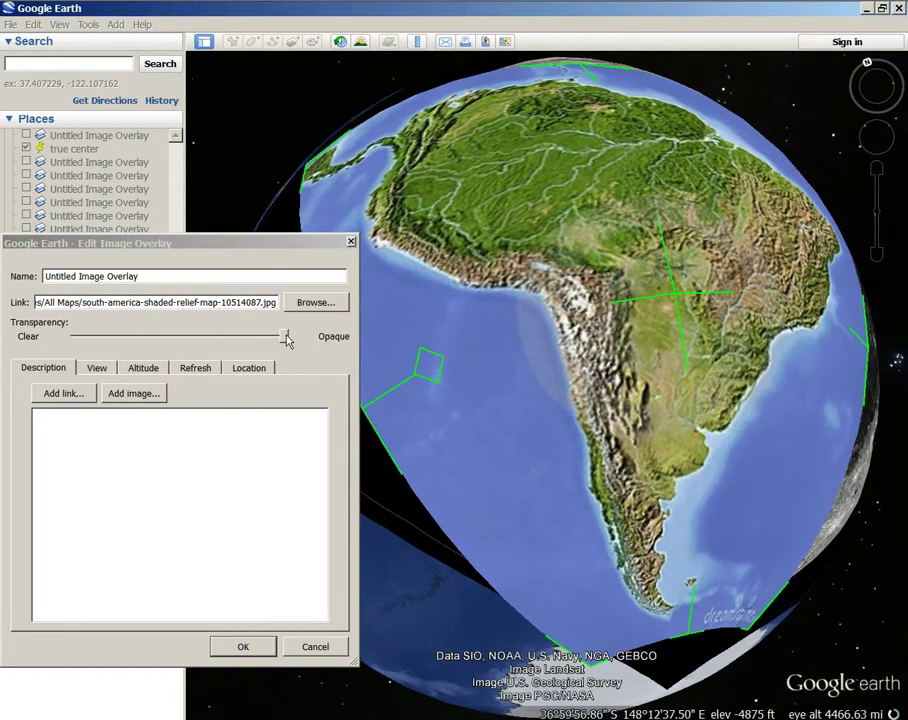
{"action": "mouse_move", "coordinate": [285, 337]}
{"action": "left_mouse_down"}
{"action": "mouse_move", "coordinate": [57, 336]}
{"action": "mouse_move", "coordinate": [254, 340]}
{"action": "mouse_move", "coordinate": [12, 324]}
{"action": "mouse_move", "coordinate": [310, 370]}
{"action": "mouse_move", "coordinate": [132, 340]}
{"action": "mouse_move", "coordinate": [286, 342]}
{"action": "mouse_move", "coordinate": [115, 340]}
{"action": "mouse_move", "coordinate": [273, 362]}
{"action": "mouse_move", "coordinate": [90, 338]}
{"action": "mouse_move", "coordinate": [290, 367]}
{"action": "mouse_move", "coordinate": [101, 338]}
{"action": "mouse_move", "coordinate": [290, 350]}
{"action": "left_mouse_up"}
{"action": "left_click_drag", "start_coordinate": [742, 156], "coordinate": [717, 290]}
{"action": "scroll", "coordinate": [730, 304], "scroll_direction": "down", "scroll_amount": 4}
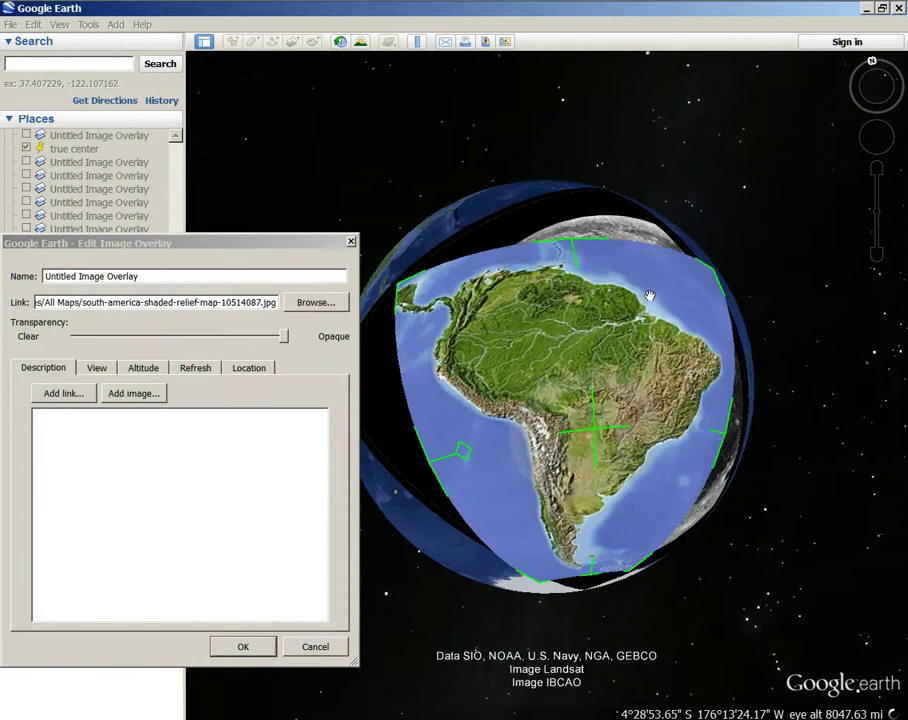
{"action": "left_click", "coordinate": [236, 645]}
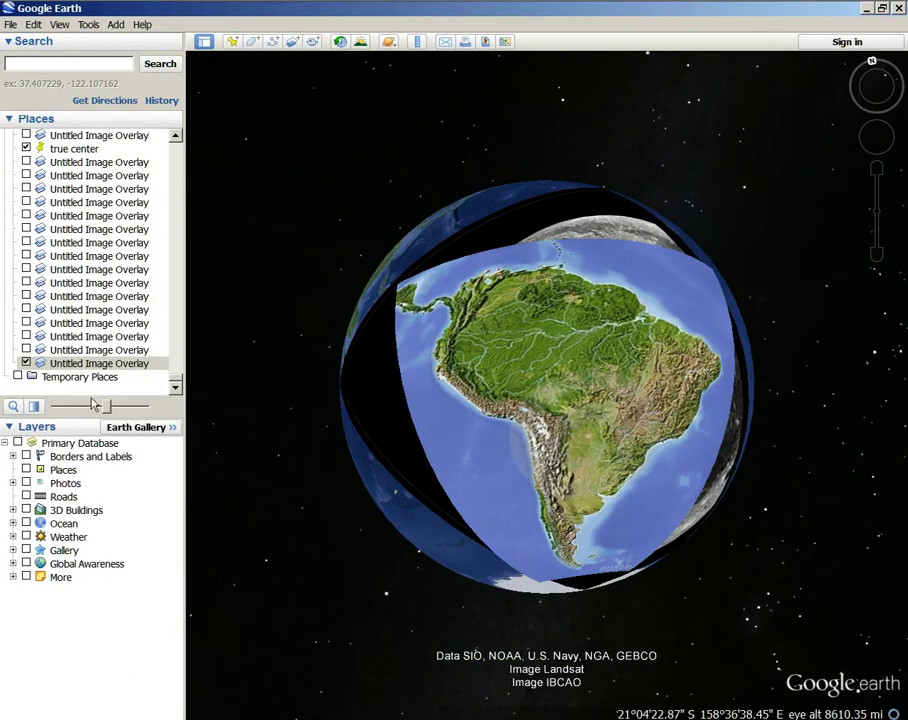
- Vary the saved South America overlay's transparency over the lunar image, ending fully opaque
{"action": "left_click_drag", "start_coordinate": [111, 407], "coordinate": [116, 407]}
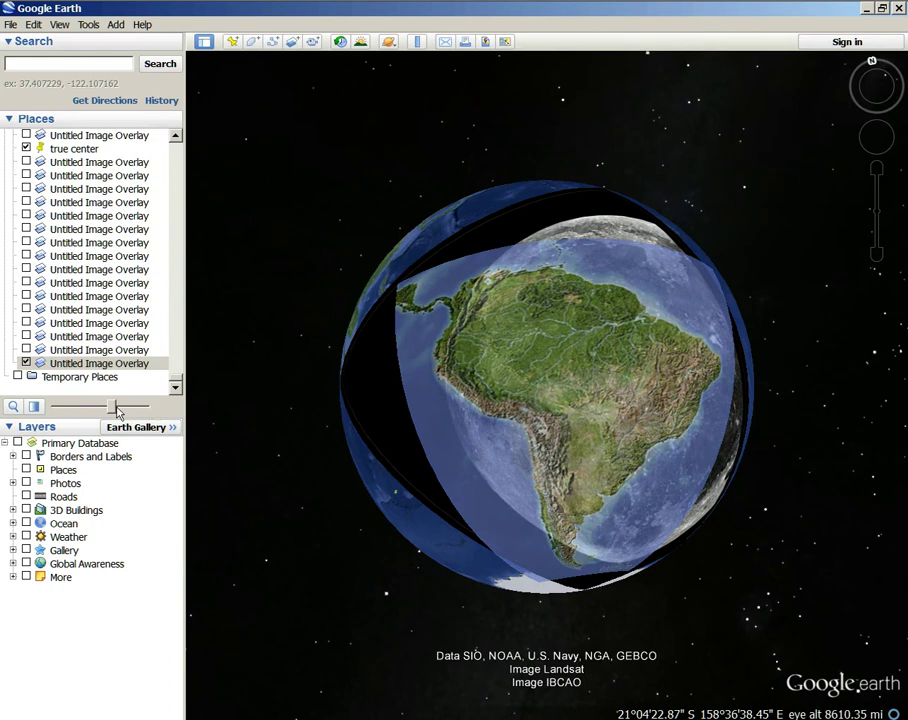
{"action": "left_click_drag", "start_coordinate": [2, 394], "coordinate": [200, 425]}
{"action": "left_click_drag", "start_coordinate": [352, 540], "coordinate": [342, 364]}
- Turn on the Perfect Copernicus Again overlay and compare it with South America by varying its transparency, ending fully opaque
{"action": "scroll", "coordinate": [40, 262], "scroll_direction": "up", "scroll_amount": 5}
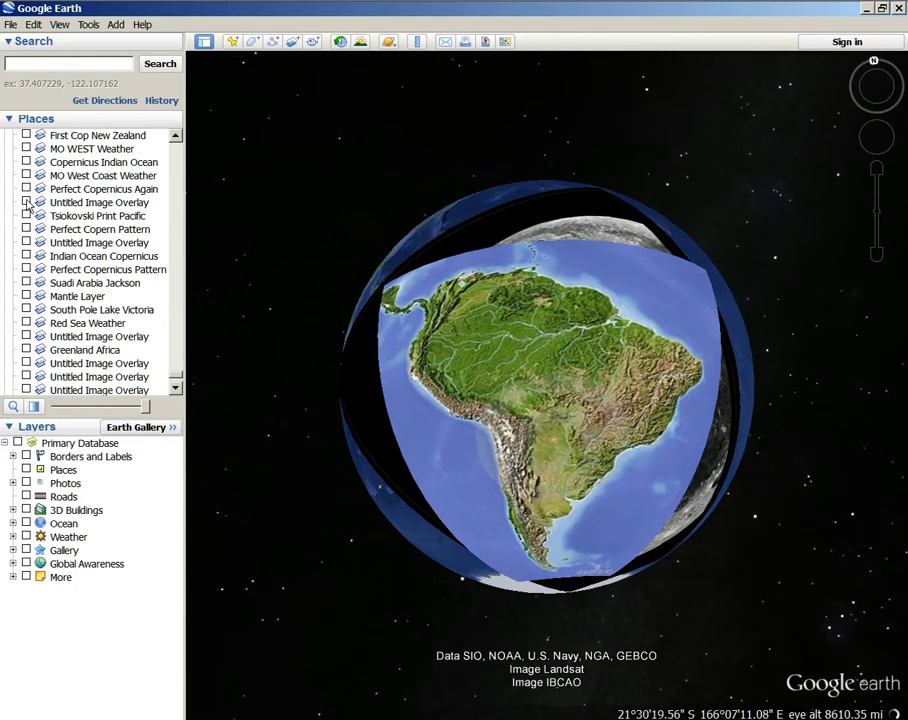
{"action": "left_click", "coordinate": [26, 189]}
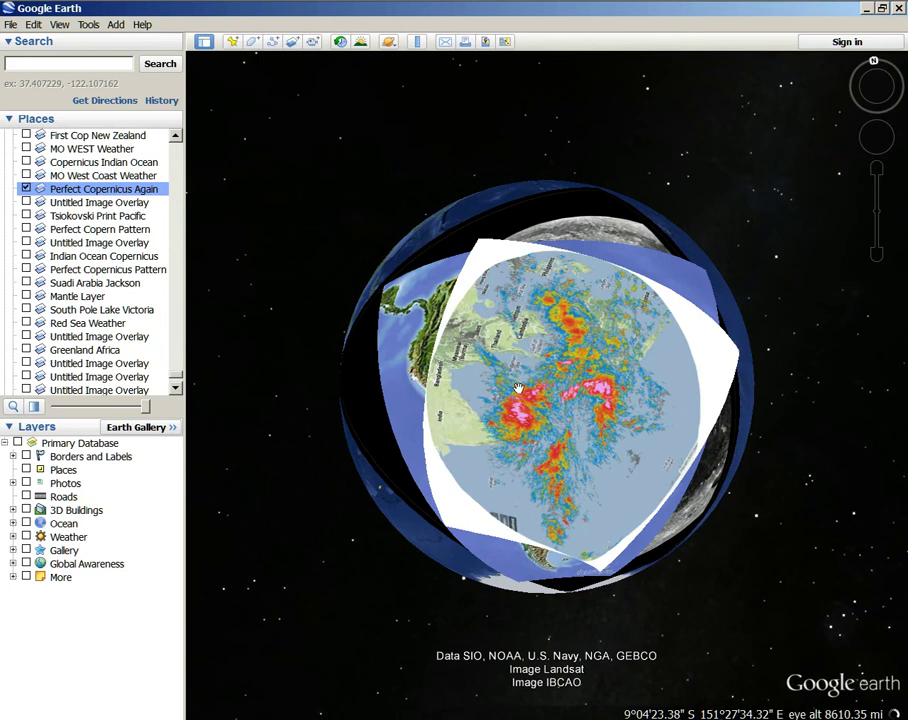
{"action": "scroll", "coordinate": [518, 388], "scroll_direction": "up", "scroll_amount": 4}
{"action": "left_click_drag", "start_coordinate": [377, 479], "coordinate": [384, 433]}
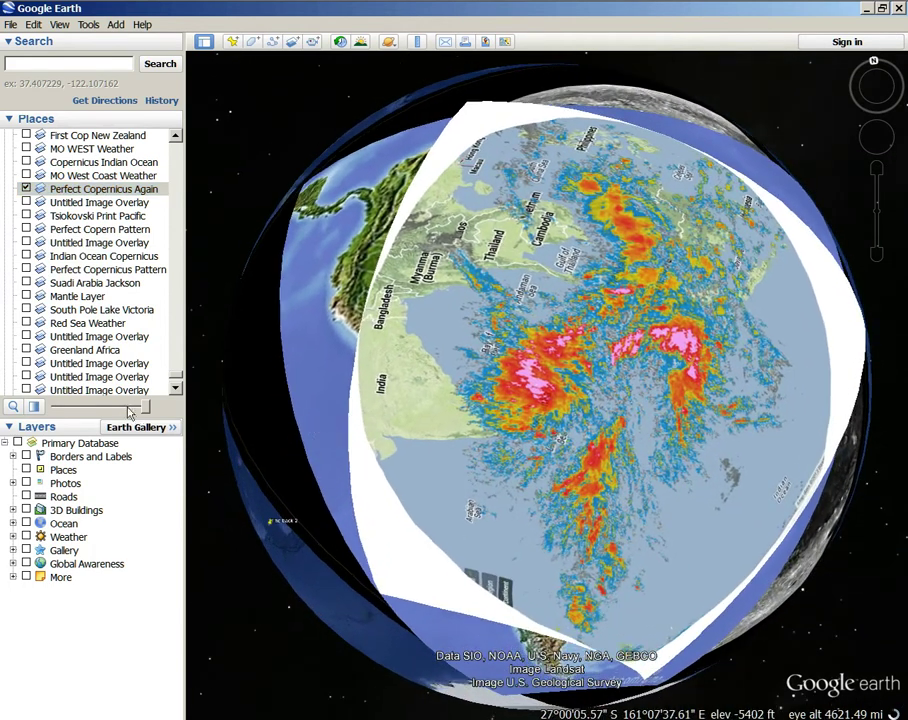
{"action": "left_click_drag", "start_coordinate": [148, 408], "coordinate": [252, 433]}
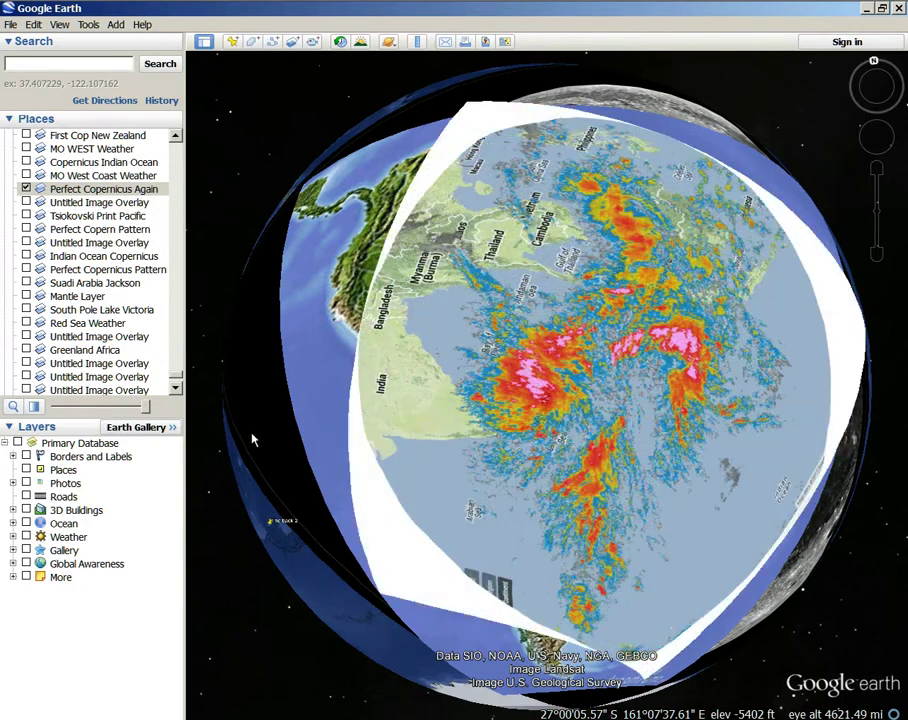
- Examine the weather overlay's India and Indian Ocean area from several sides and the real Indian Ocean on the globe
{"action": "left_click_drag", "start_coordinate": [256, 478], "coordinate": [276, 201]}
{"action": "left_click_drag", "start_coordinate": [730, 278], "coordinate": [724, 520]}
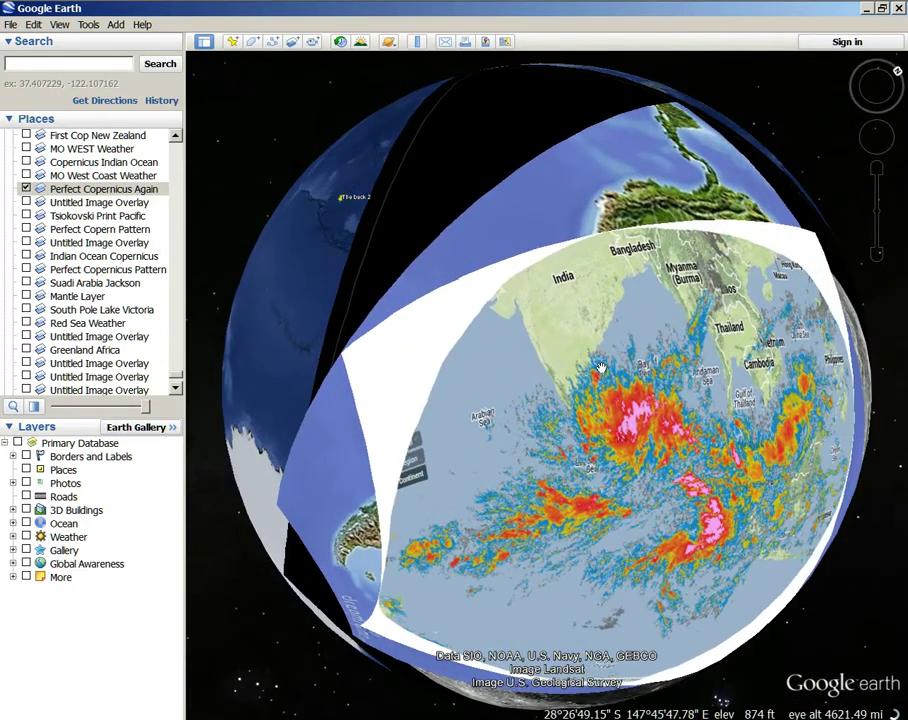
{"action": "left_click_drag", "start_coordinate": [558, 588], "coordinate": [530, 440]}
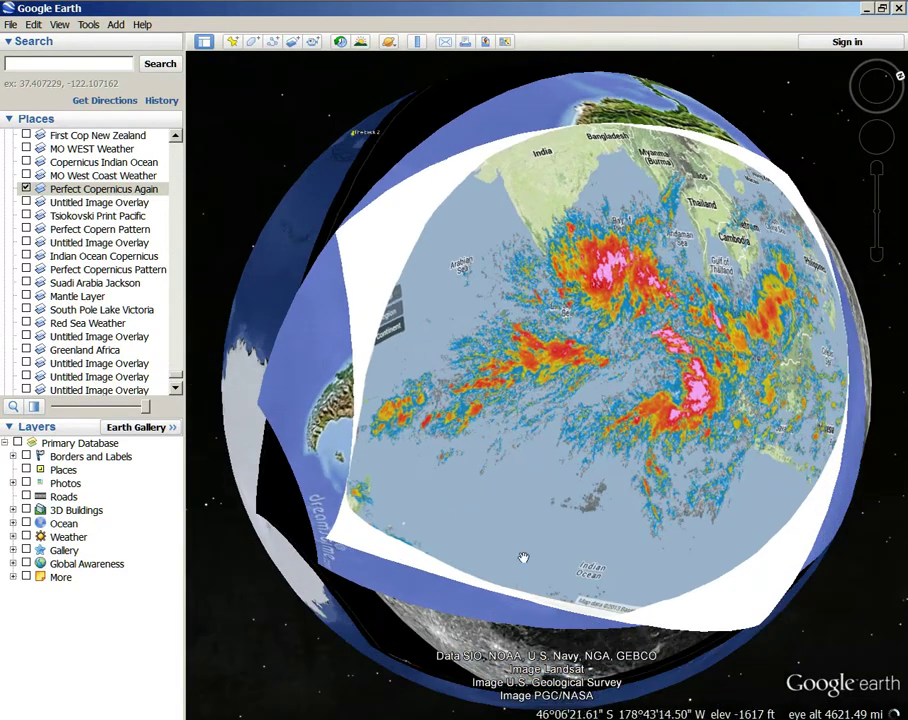
{"action": "left_click_drag", "start_coordinate": [428, 413], "coordinate": [590, 608]}
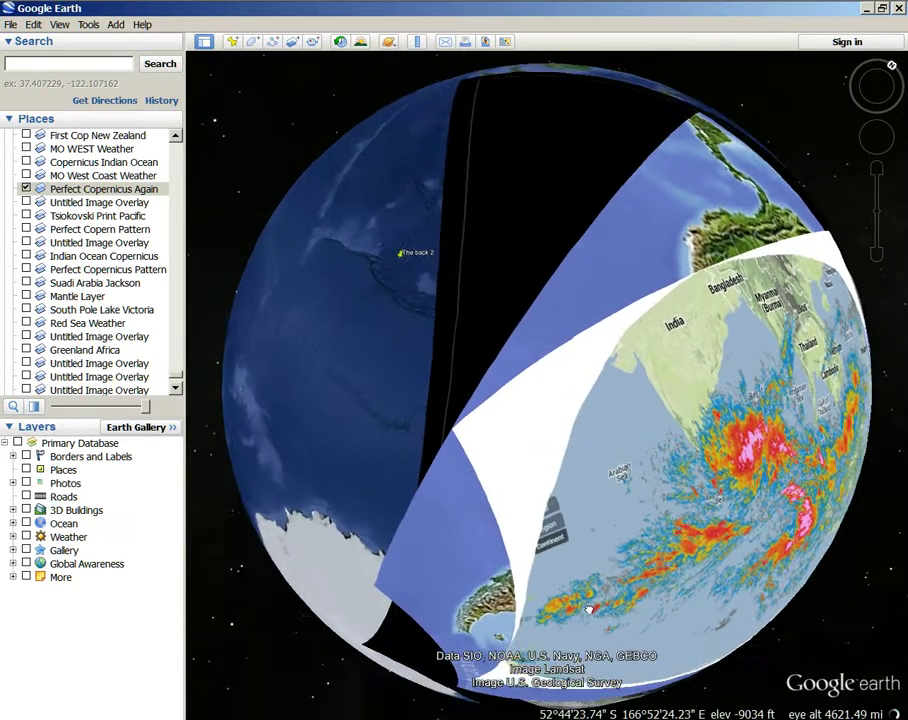
{"action": "left_click_drag", "start_coordinate": [370, 400], "coordinate": [632, 563]}
{"action": "left_click_drag", "start_coordinate": [409, 381], "coordinate": [578, 369]}
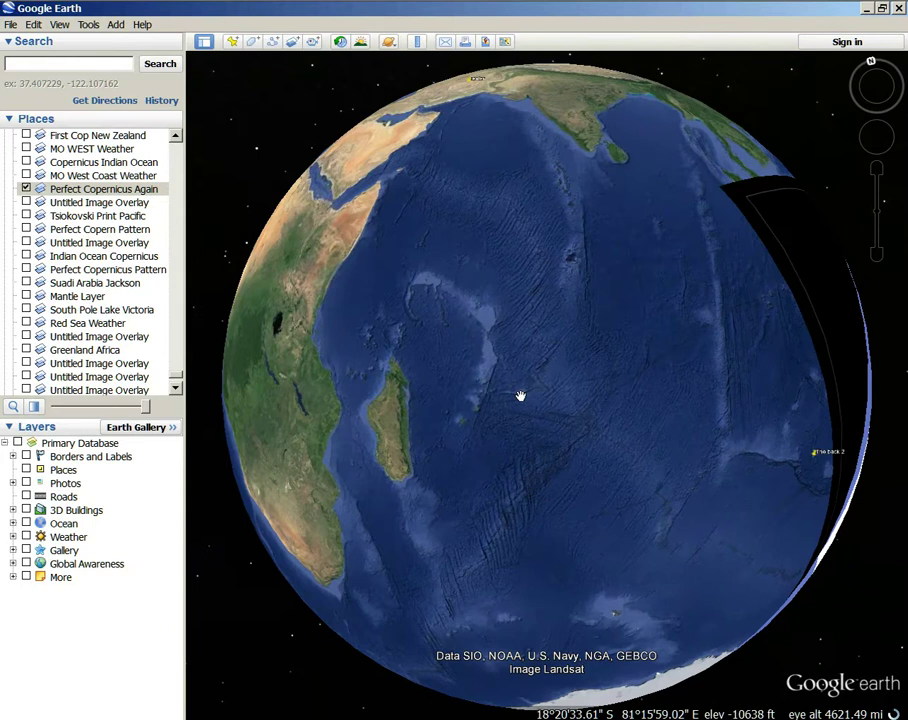
{"action": "scroll", "coordinate": [640, 435], "scroll_direction": "up", "scroll_amount": 2}
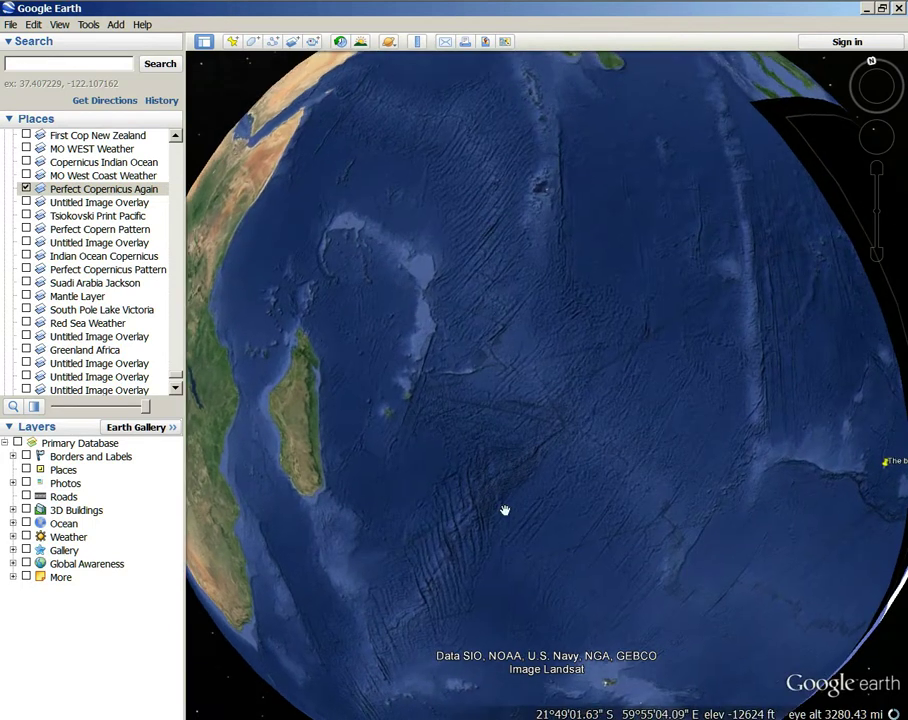
{"action": "scroll", "coordinate": [677, 495], "scroll_direction": "down", "scroll_amount": 2}
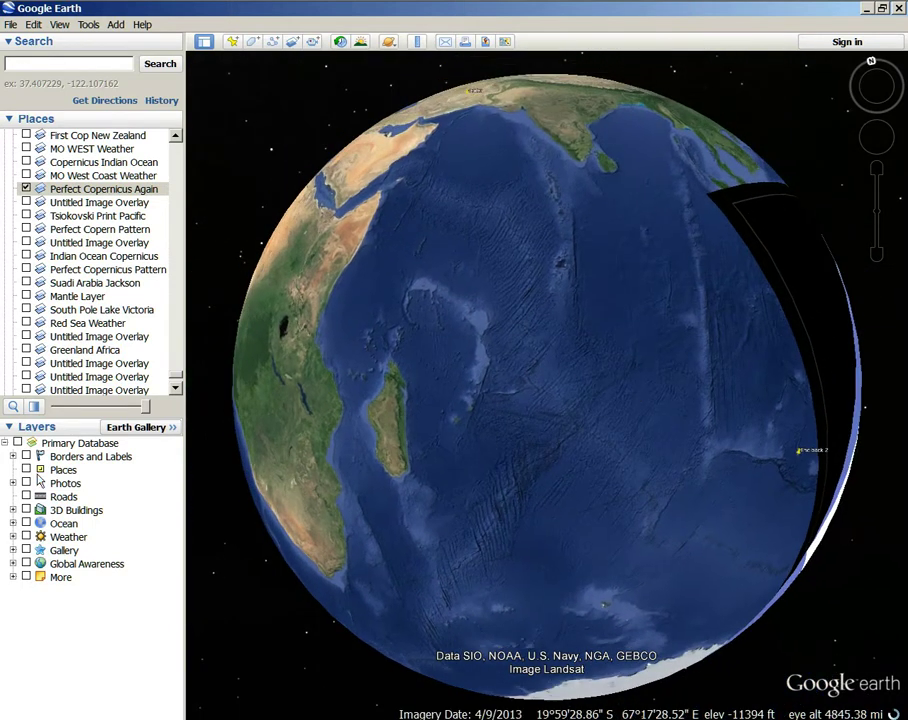
- Turn on the Weather layer to view the clouds over the Indian Ocean, and turn it off again
{"action": "left_click", "coordinate": [27, 538]}
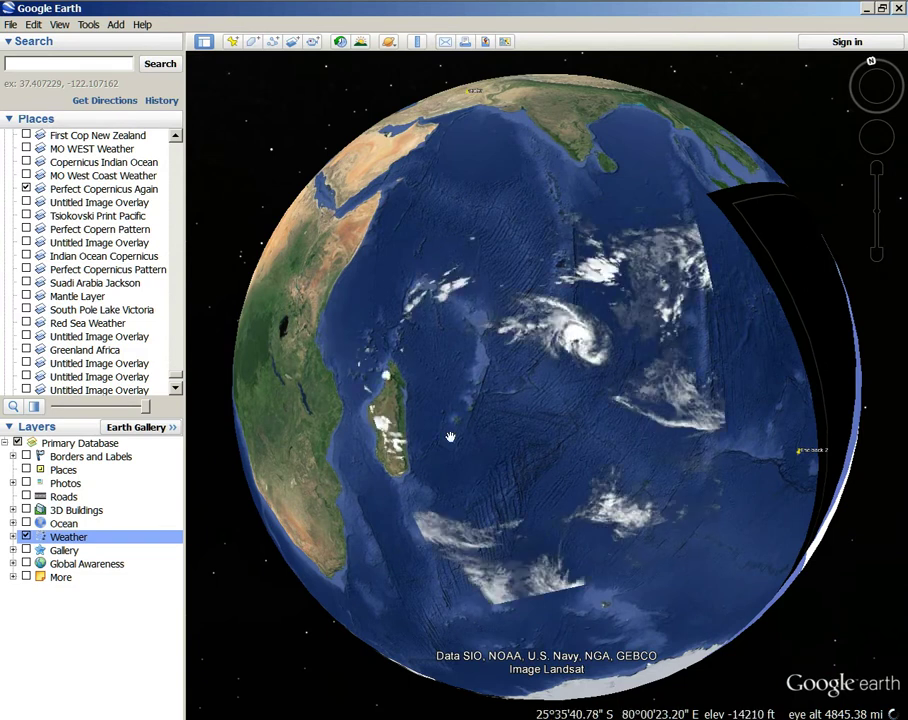
{"action": "scroll", "coordinate": [643, 460], "scroll_direction": "down", "scroll_amount": 2}
{"action": "scroll", "coordinate": [634, 454], "scroll_direction": "up", "scroll_amount": 4}
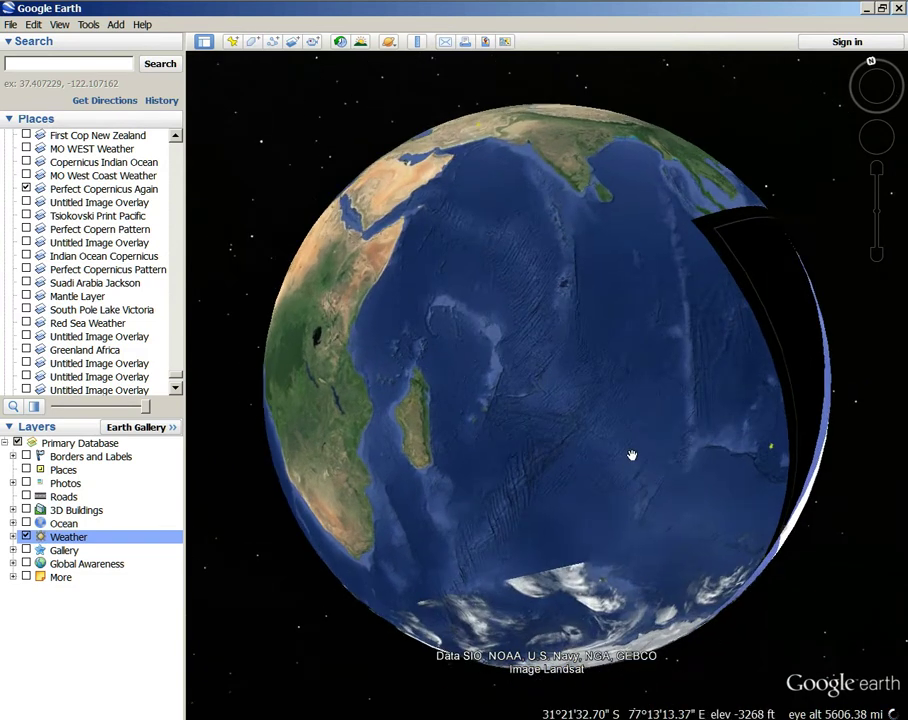
{"action": "left_click_drag", "start_coordinate": [553, 480], "coordinate": [148, 482]}
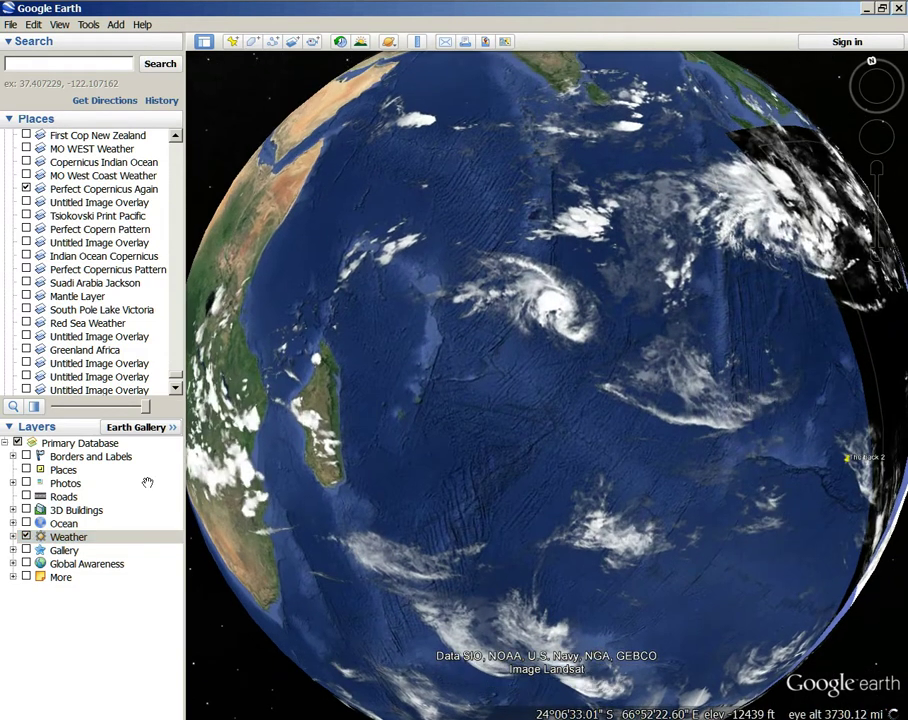
{"action": "left_click", "coordinate": [26, 536]}
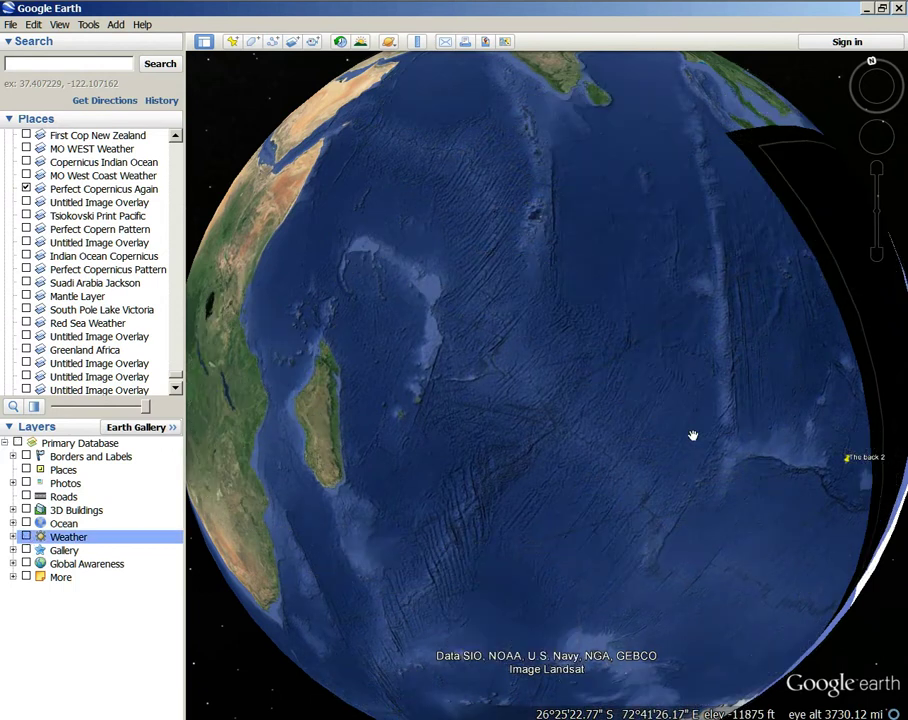
- Return to the Perfect Copernicus Again overlay and vary its transparency over South America, ending fully opaque
{"action": "left_click_drag", "start_coordinate": [808, 447], "coordinate": [369, 470]}
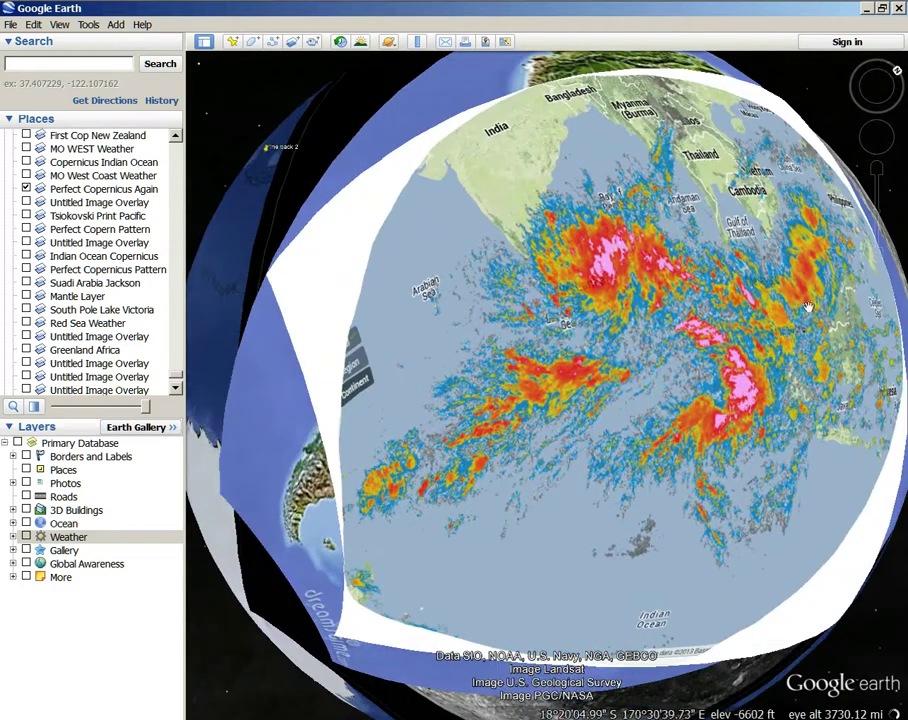
{"action": "left_click_drag", "start_coordinate": [808, 306], "coordinate": [843, 375]}
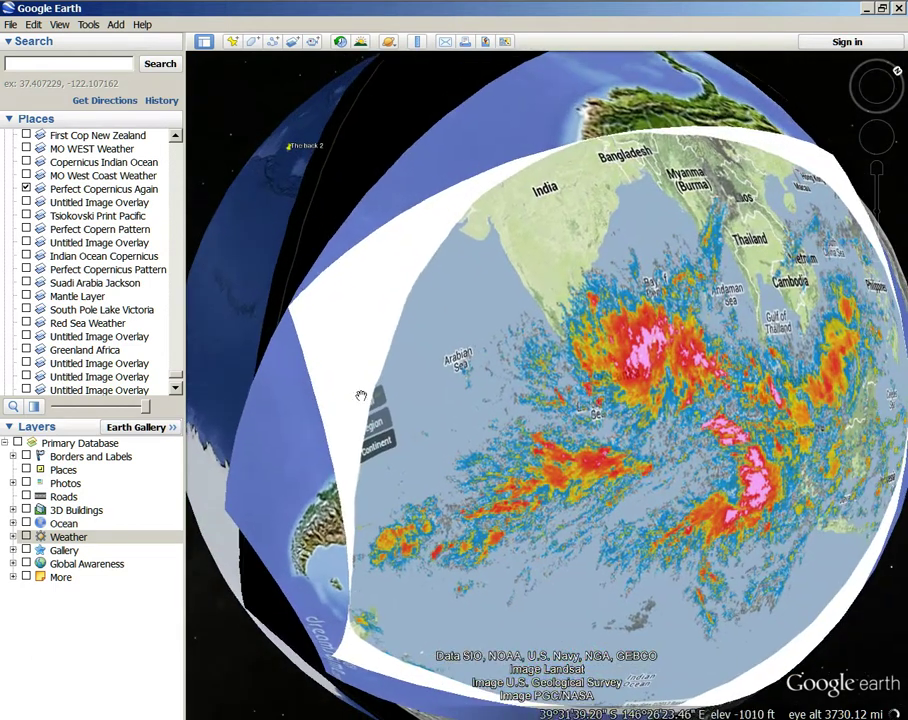
{"action": "left_click_drag", "start_coordinate": [361, 395], "coordinate": [302, 270]}
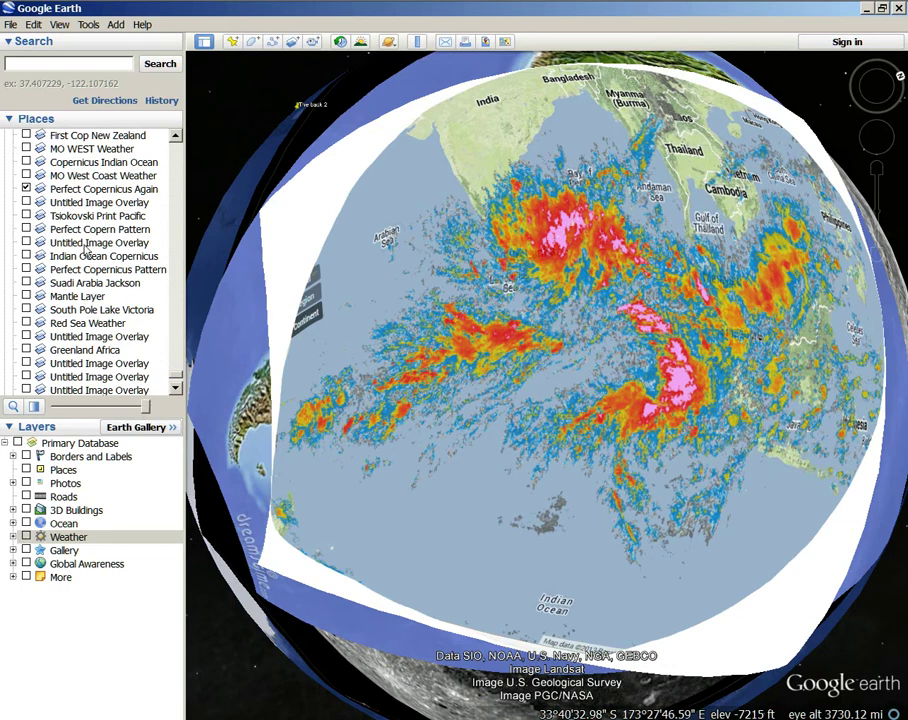
{"action": "left_click", "coordinate": [95, 195]}
{"action": "left_click_drag", "start_coordinate": [146, 406], "coordinate": [240, 427]}
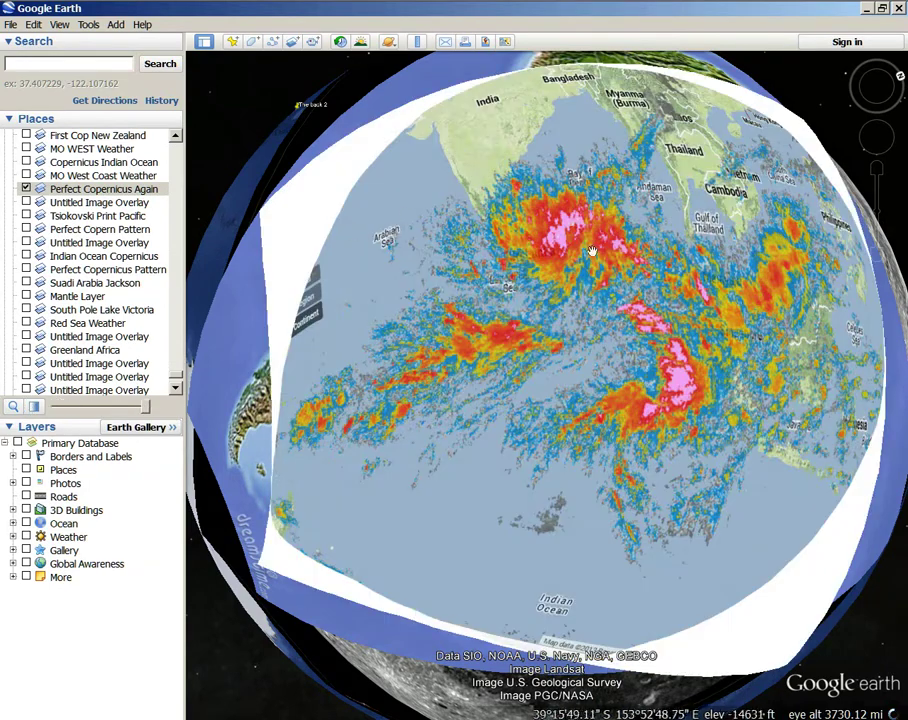
- Examine the overlay's storm bands south of India in close-up and check them against South America by varying its transparency, ending fully opaque
{"action": "left_click_drag", "start_coordinate": [216, 222], "coordinate": [759, 353]}
{"action": "left_click_drag", "start_coordinate": [253, 448], "coordinate": [347, 582]}
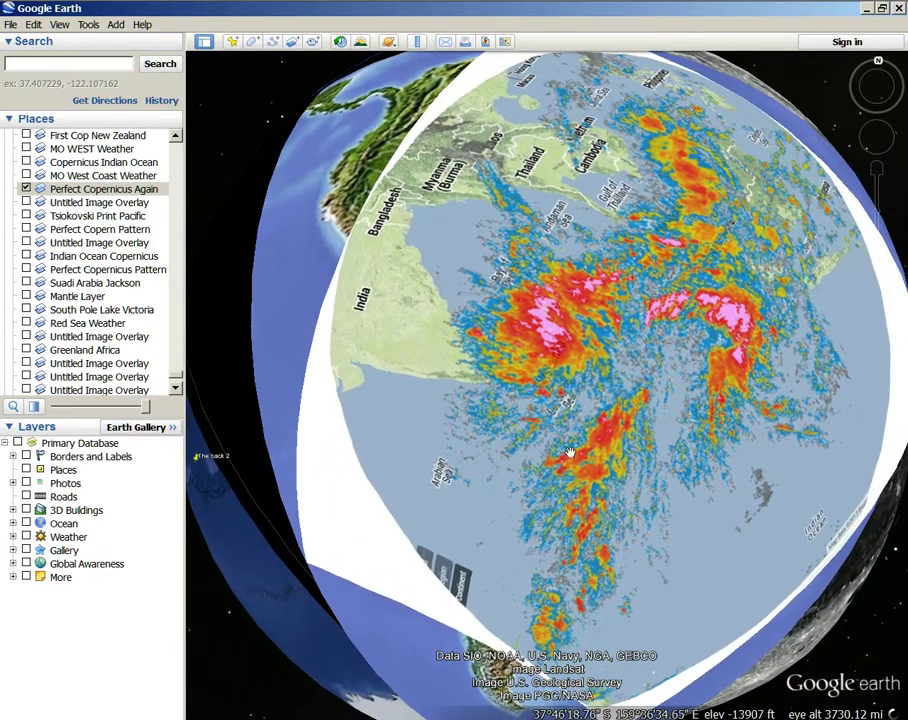
{"action": "scroll", "coordinate": [632, 433], "scroll_direction": "up", "scroll_amount": 3}
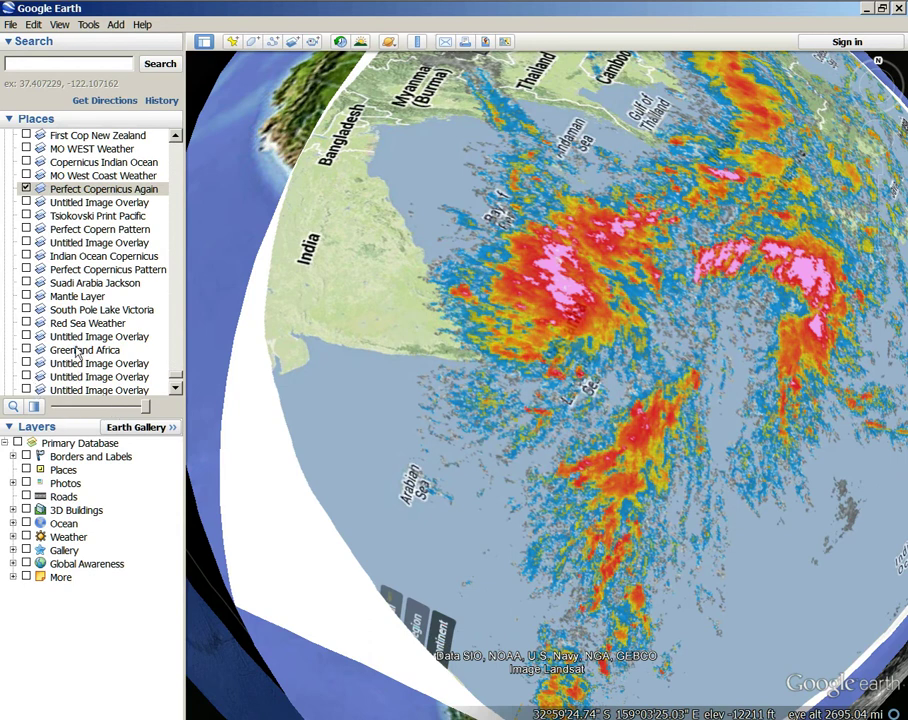
{"action": "scroll", "coordinate": [63, 360], "scroll_direction": "down", "scroll_amount": 5}
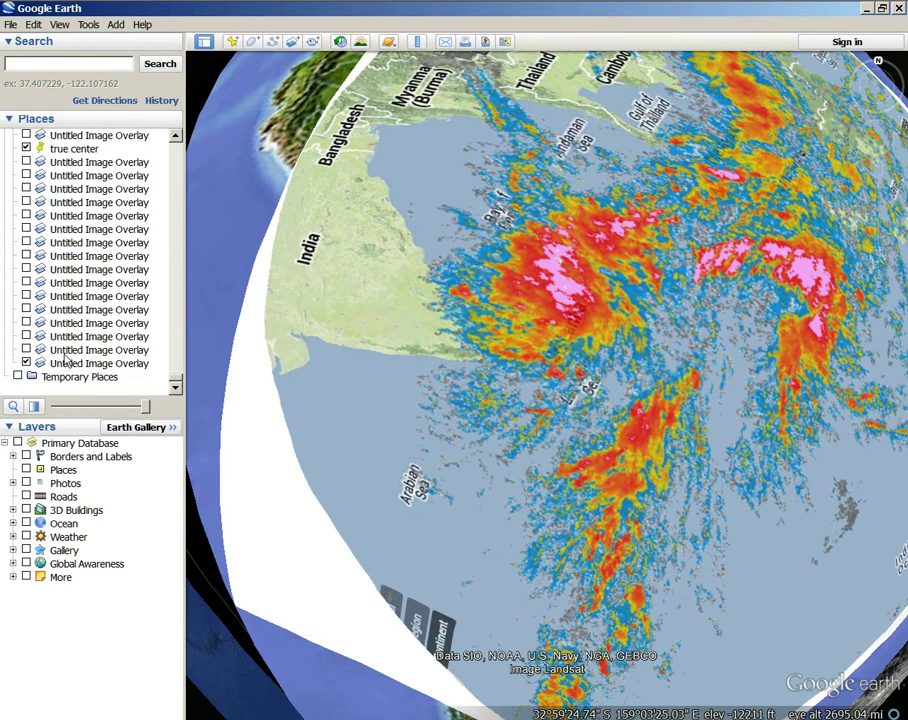
{"action": "scroll", "coordinate": [63, 342], "scroll_direction": "up", "scroll_amount": 3}
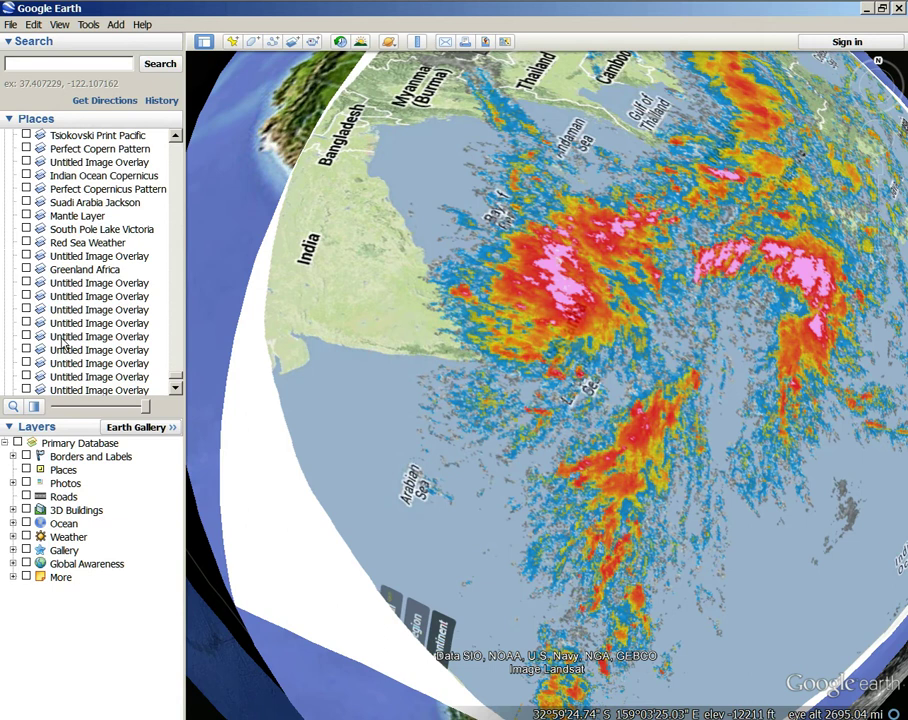
{"action": "scroll", "coordinate": [62, 343], "scroll_direction": "up", "scroll_amount": 2}
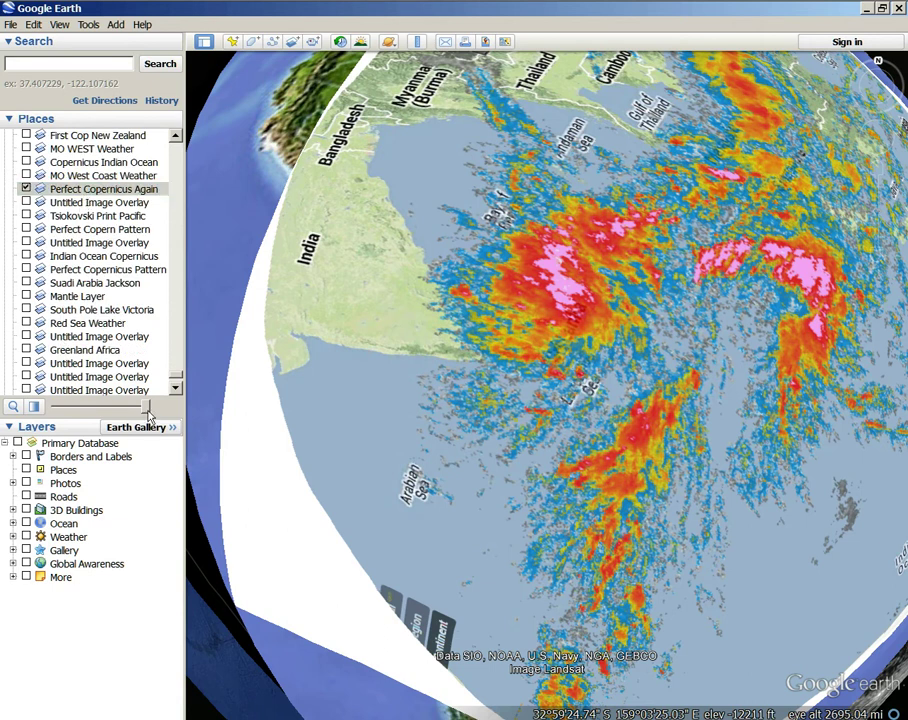
{"action": "mouse_move", "coordinate": [146, 408]}
{"action": "left_mouse_down"}
{"action": "mouse_move", "coordinate": [60, 409]}
{"action": "mouse_move", "coordinate": [186, 418]}
{"action": "mouse_move", "coordinate": [30, 407]}
{"action": "mouse_move", "coordinate": [197, 425]}
{"action": "mouse_move", "coordinate": [100, 409]}
{"action": "mouse_move", "coordinate": [150, 408]}
{"action": "left_mouse_up"}
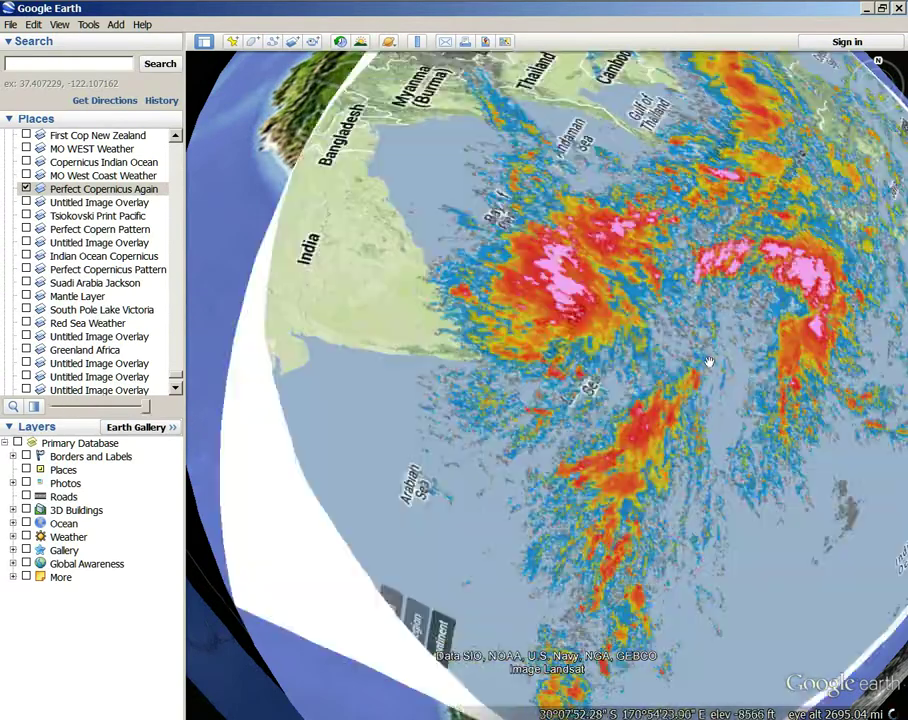
- Center the Indian Ocean storm bands and repeatedly fade the Perfect Copernicus Again overlay in and out, ending fully opaque
{"action": "left_click_drag", "start_coordinate": [709, 362], "coordinate": [575, 400]}
{"action": "left_click_drag", "start_coordinate": [150, 413], "coordinate": [277, 439]}
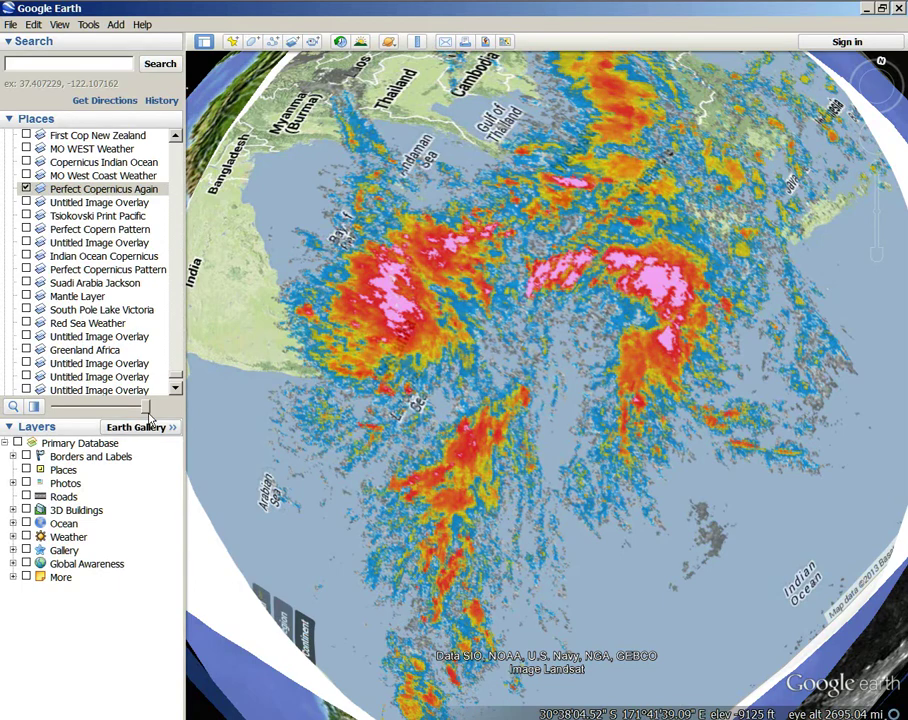
{"action": "left_click_drag", "start_coordinate": [148, 418], "coordinate": [183, 435]}
{"action": "left_click_drag", "start_coordinate": [148, 412], "coordinate": [220, 448]}
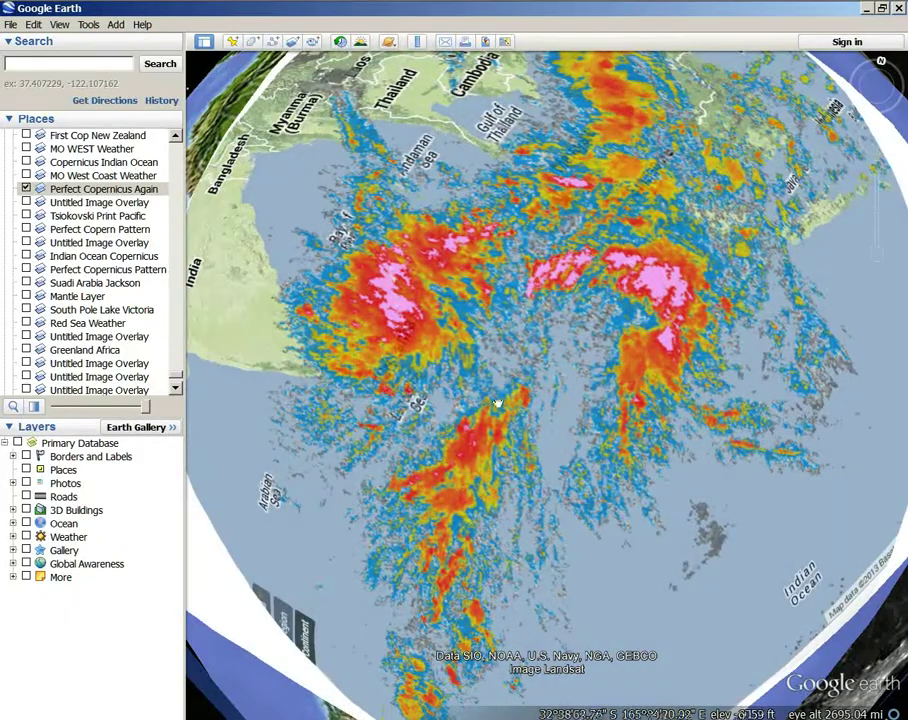
- Examine the whole weather overlay from several sides and compare it with the real Indian Ocean on the globe
{"action": "scroll", "coordinate": [497, 404], "scroll_direction": "down", "scroll_amount": 3}
{"action": "left_click_drag", "start_coordinate": [331, 442], "coordinate": [729, 328]}
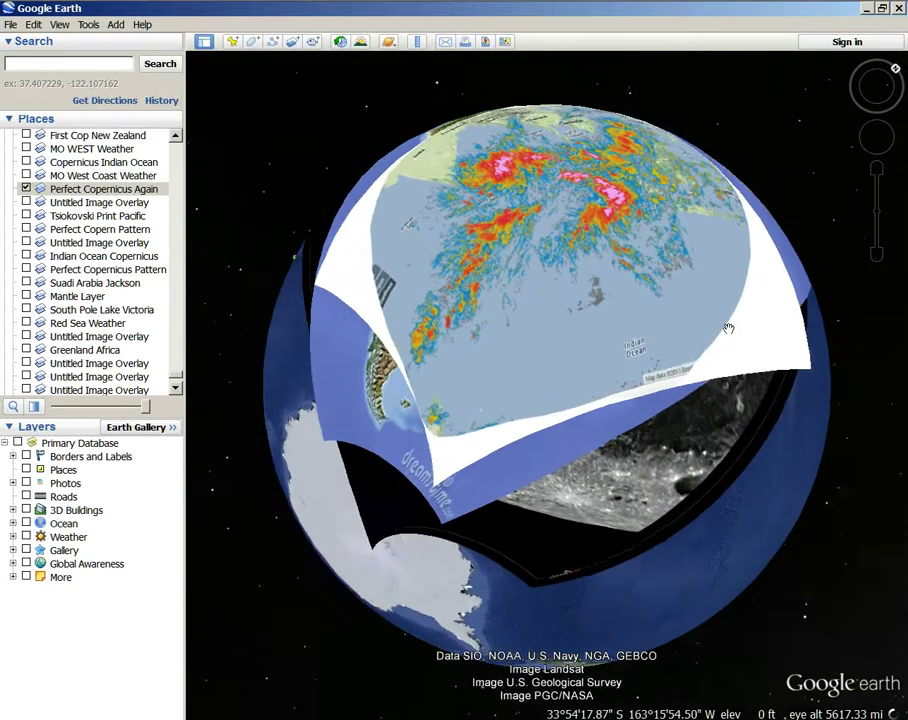
{"action": "left_click_drag", "start_coordinate": [694, 454], "coordinate": [632, 433]}
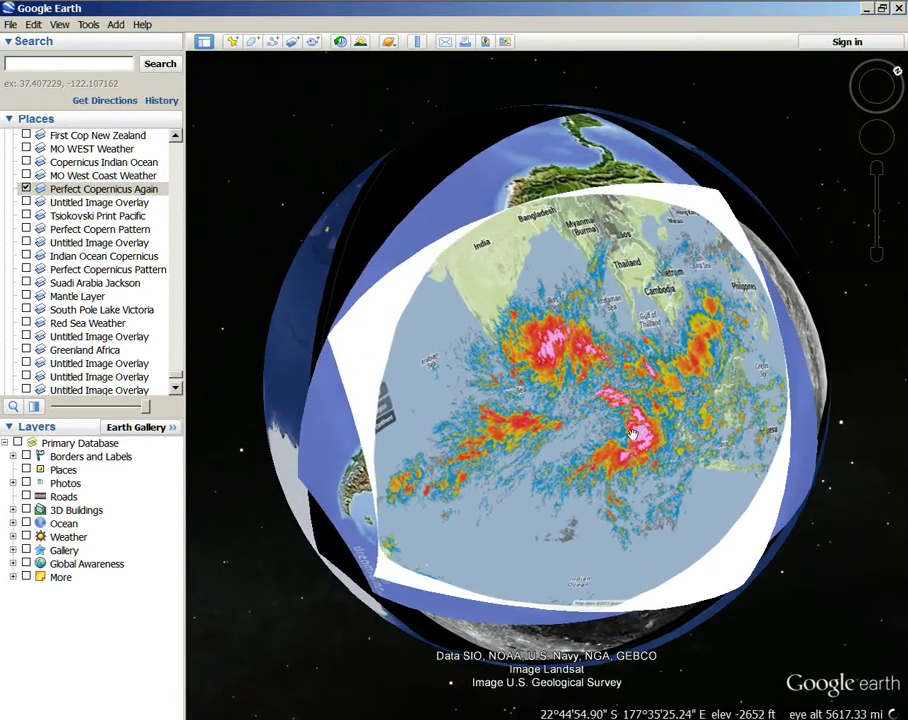
{"action": "left_click_drag", "start_coordinate": [397, 526], "coordinate": [644, 545]}
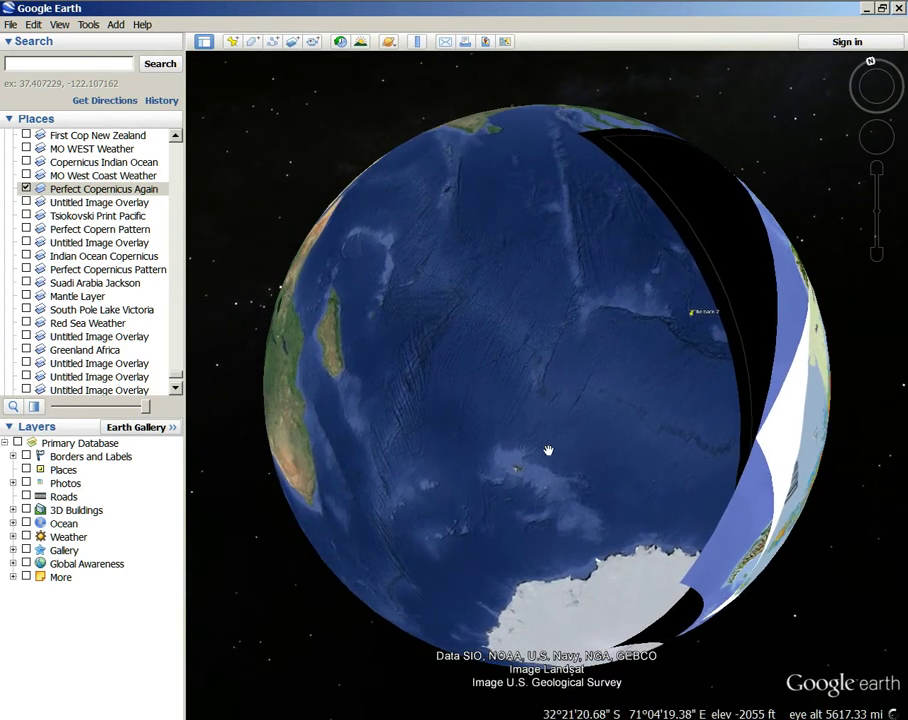
{"action": "left_click_drag", "start_coordinate": [670, 283], "coordinate": [351, 385]}
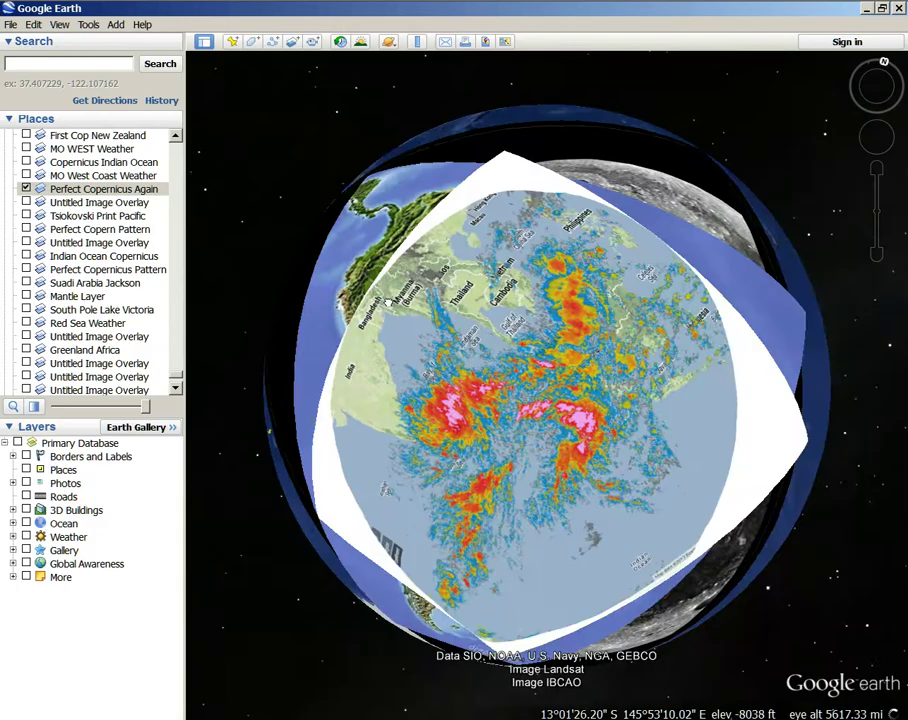
- Fade out Perfect Copernicus Again to compare its storm bands with South America's terrain, and restore it to fully opaque
{"action": "scroll", "coordinate": [465, 408], "scroll_direction": "up", "scroll_amount": 3}
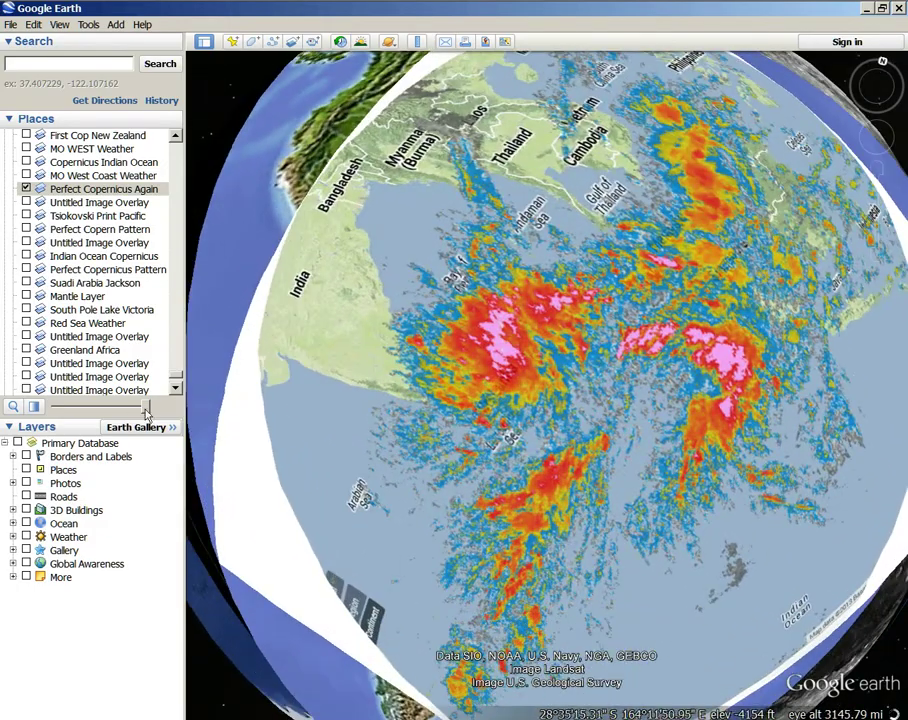
{"action": "left_click_drag", "start_coordinate": [146, 411], "coordinate": [45, 421]}
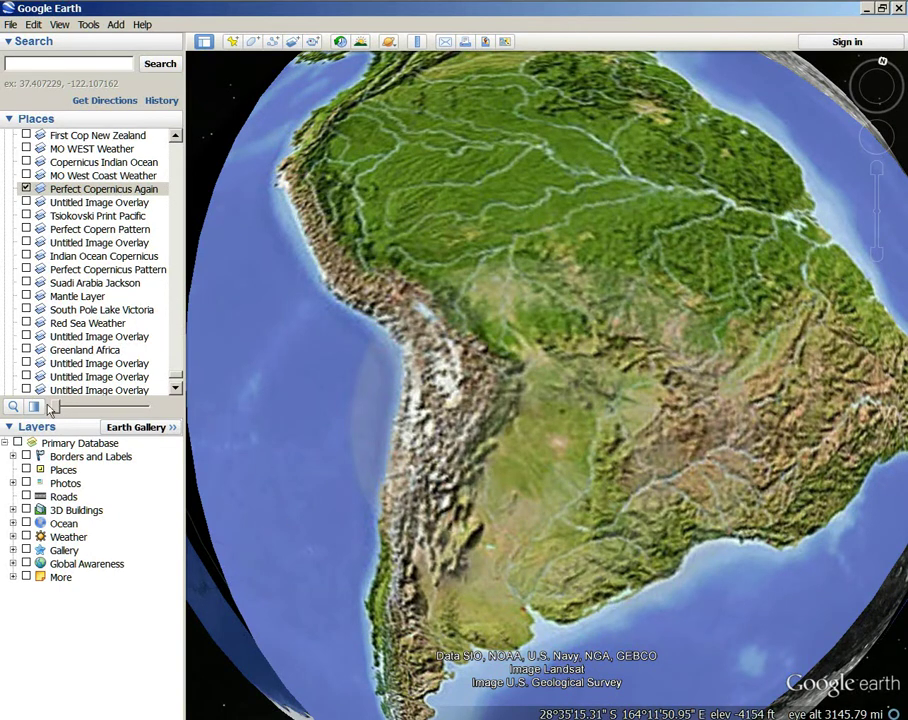
{"action": "left_click_drag", "start_coordinate": [55, 412], "coordinate": [148, 428]}
{"action": "scroll", "coordinate": [477, 424], "scroll_direction": "down", "scroll_amount": 5}
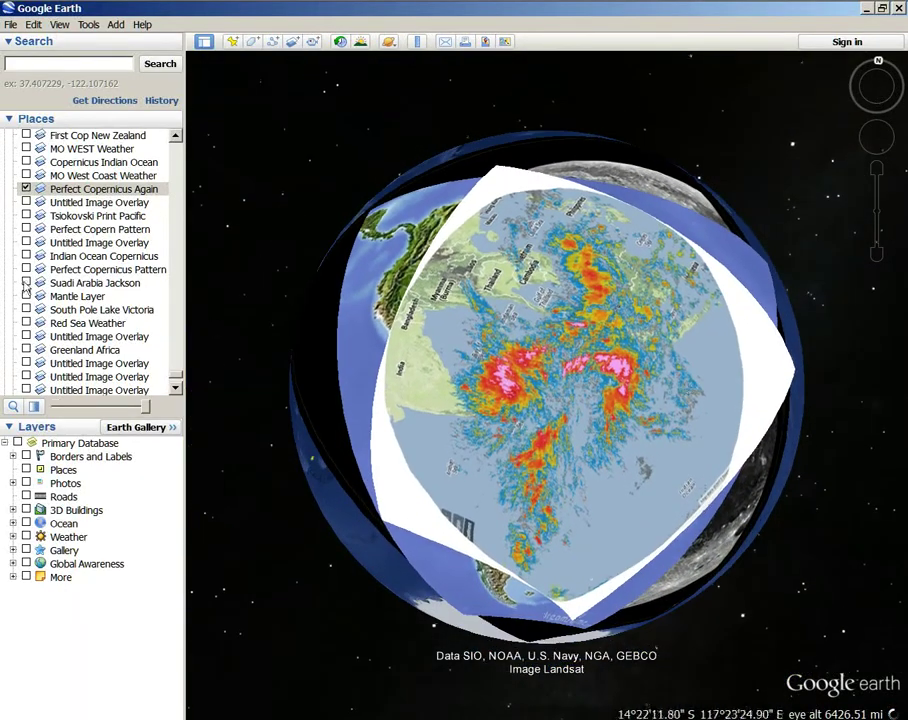
- Replace Perfect Copernicus Again with the untitled North America weather overlay and vary its transparency over South America, ending fully opaque
{"action": "left_click", "coordinate": [26, 189]}
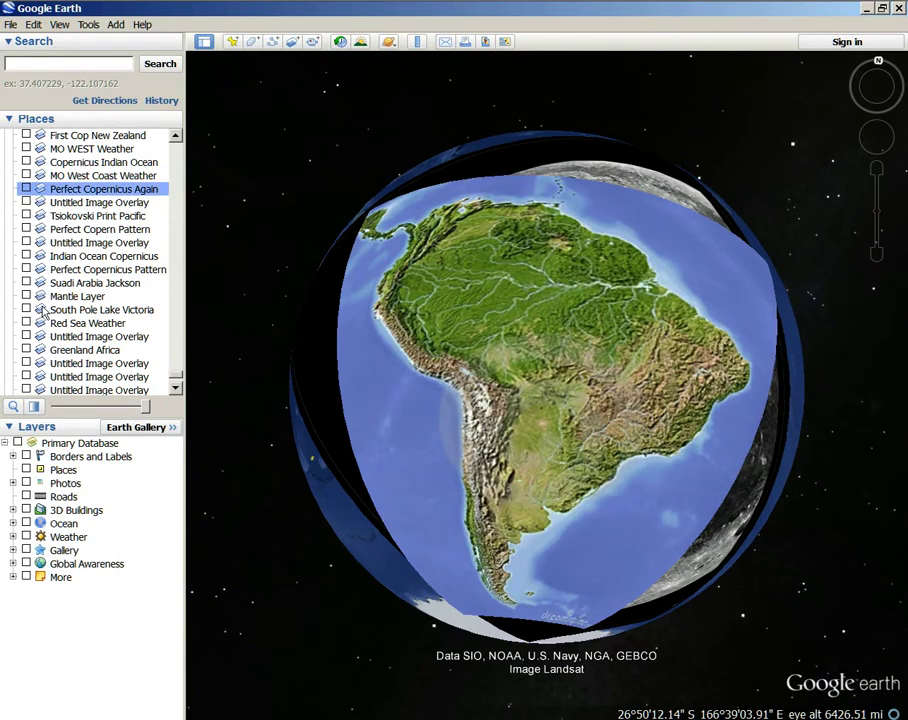
{"action": "scroll", "coordinate": [44, 316], "scroll_direction": "down", "scroll_amount": 5}
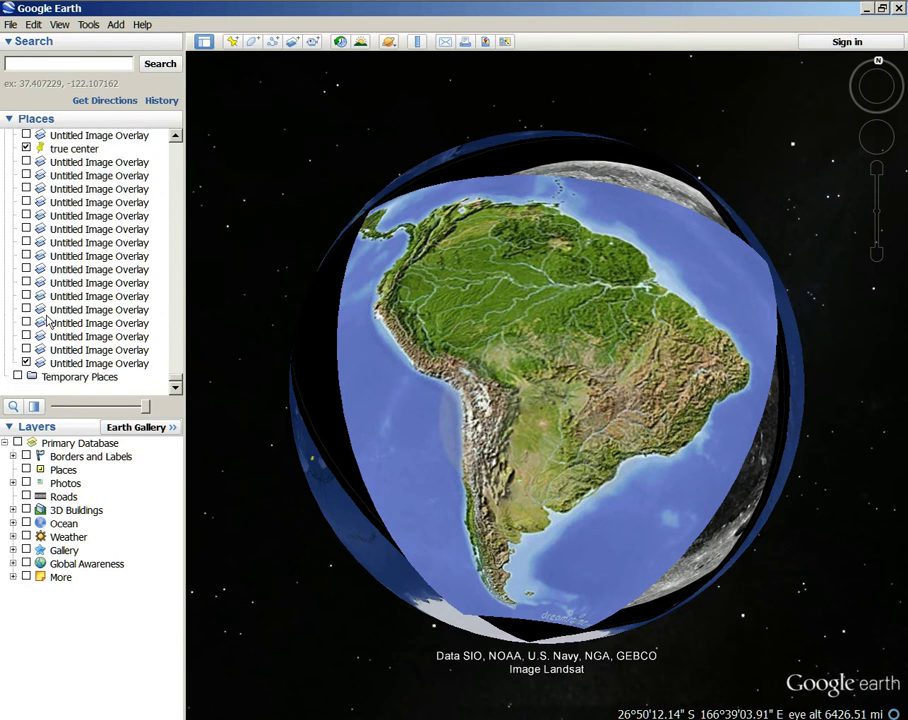
{"action": "double_click", "coordinate": [27, 175]}
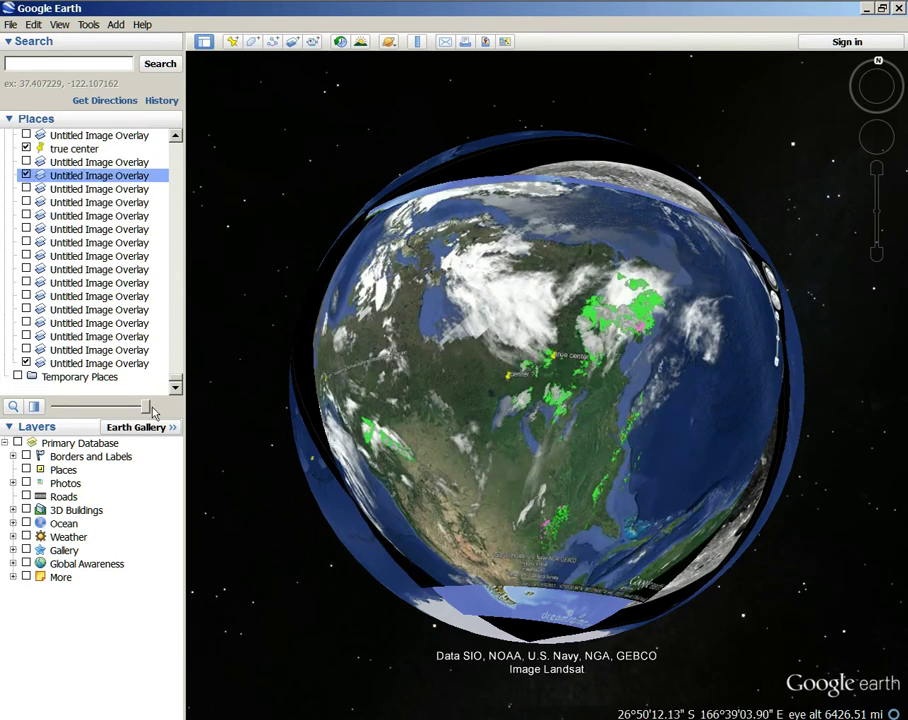
{"action": "left_click_drag", "start_coordinate": [145, 412], "coordinate": [57, 407]}
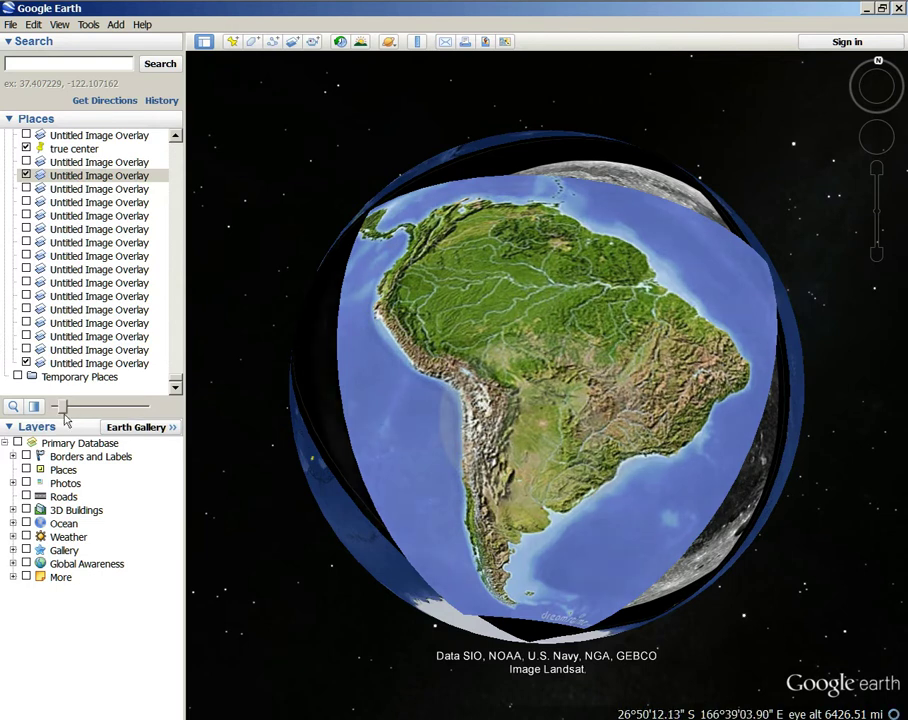
{"action": "left_click_drag", "start_coordinate": [65, 420], "coordinate": [221, 408]}
- Measure the real South America's width in miles with a ruler line from Peru's northwest coast to Brazil's northeast coast
{"action": "left_click_drag", "start_coordinate": [797, 328], "coordinate": [379, 377]}
{"action": "left_click_drag", "start_coordinate": [640, 283], "coordinate": [378, 268]}
{"action": "left_click_drag", "start_coordinate": [683, 330], "coordinate": [573, 286]}
{"action": "scroll", "coordinate": [620, 264], "scroll_direction": "up", "scroll_amount": 5}
{"action": "left_click_drag", "start_coordinate": [530, 352], "coordinate": [626, 225]}
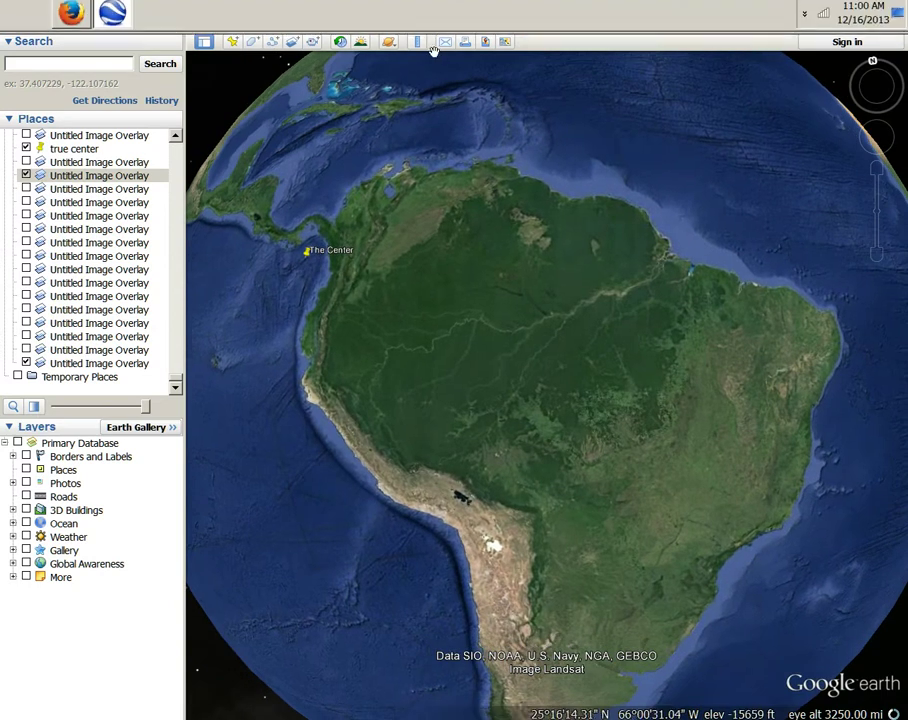
{"action": "left_click", "coordinate": [417, 41]}
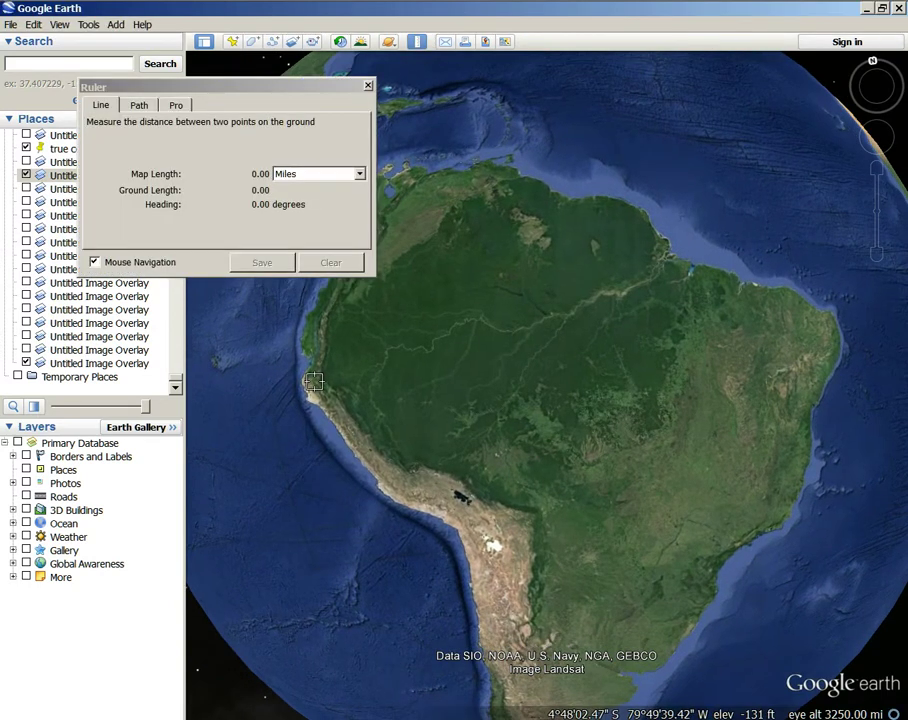
{"action": "left_click", "coordinate": [313, 381]}
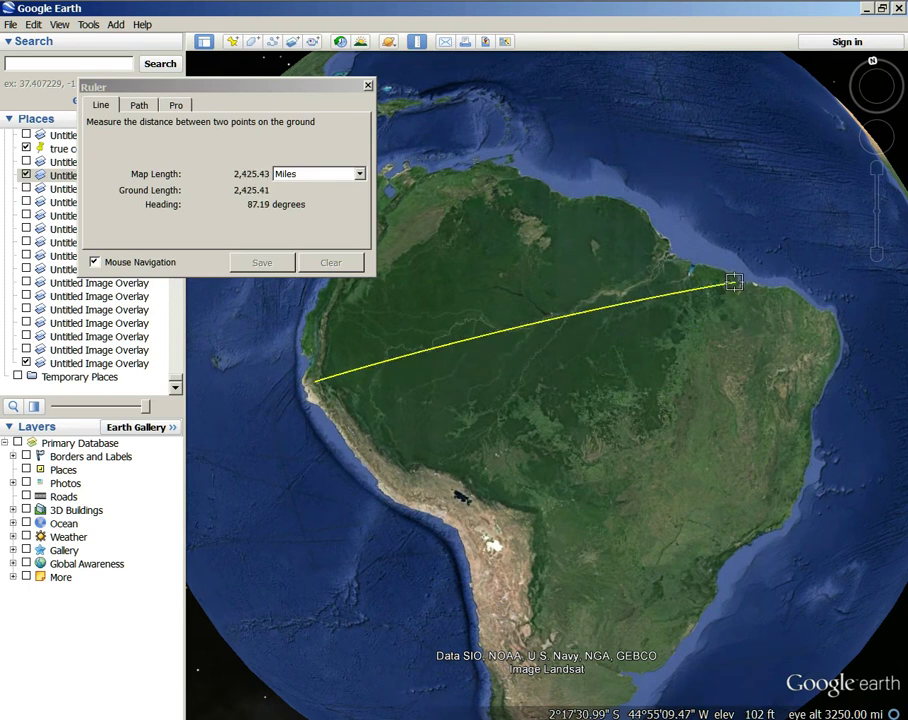
{"action": "left_click", "coordinate": [734, 282]}
{"action": "scroll", "coordinate": [650, 300], "scroll_direction": "down", "scroll_amount": 2}
{"action": "scroll", "coordinate": [636, 308], "scroll_direction": "down", "scroll_amount": 3}
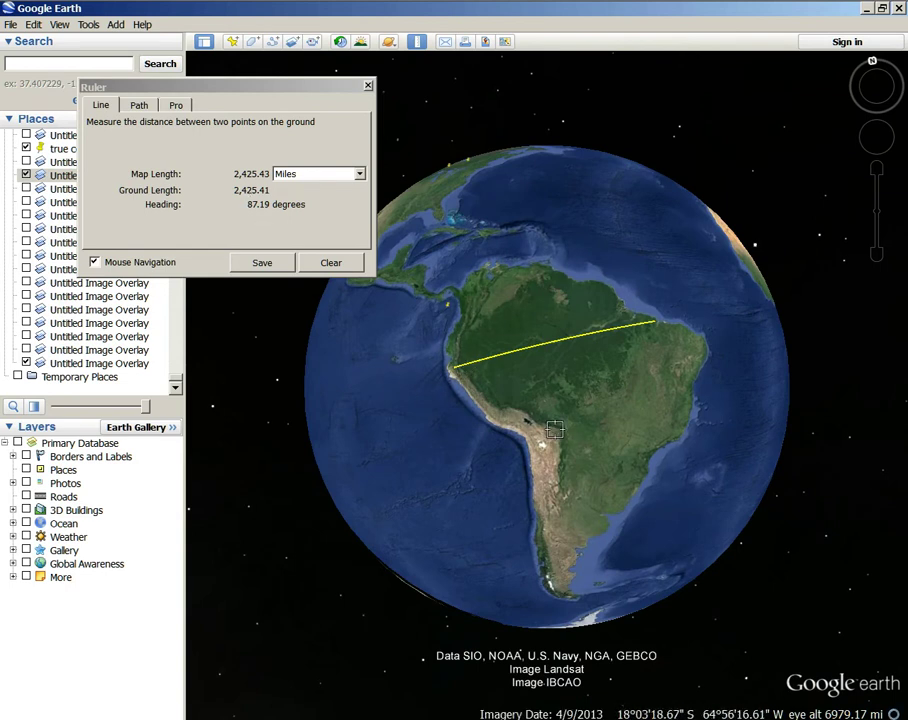
- Bring the North America weather overlay back into view and clear the ruler measurement
{"action": "left_click_drag", "start_coordinate": [354, 451], "coordinate": [676, 331]}
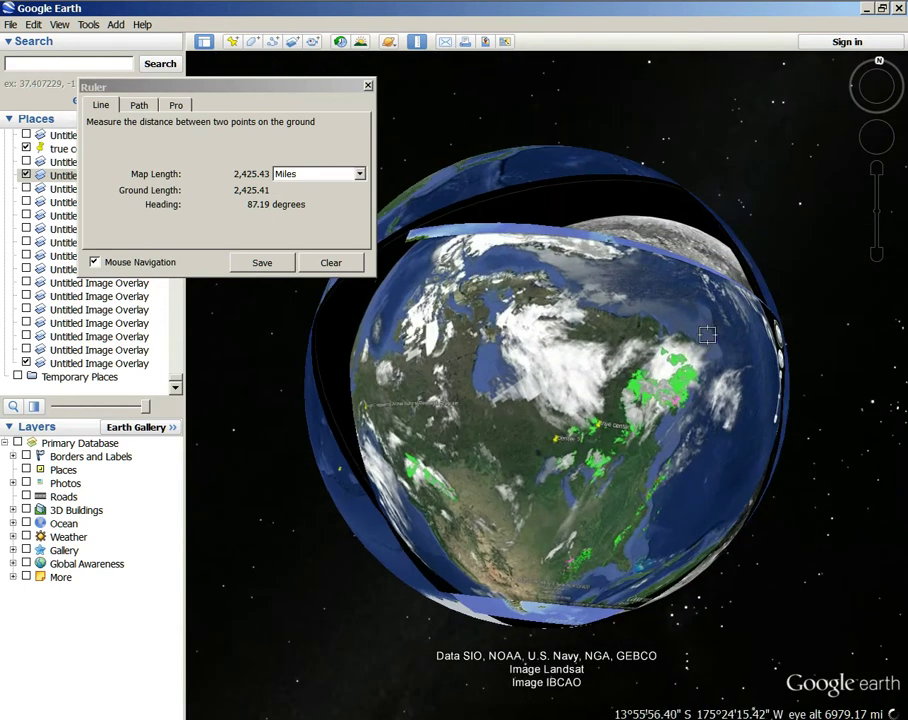
{"action": "left_click_drag", "start_coordinate": [642, 320], "coordinate": [648, 238]}
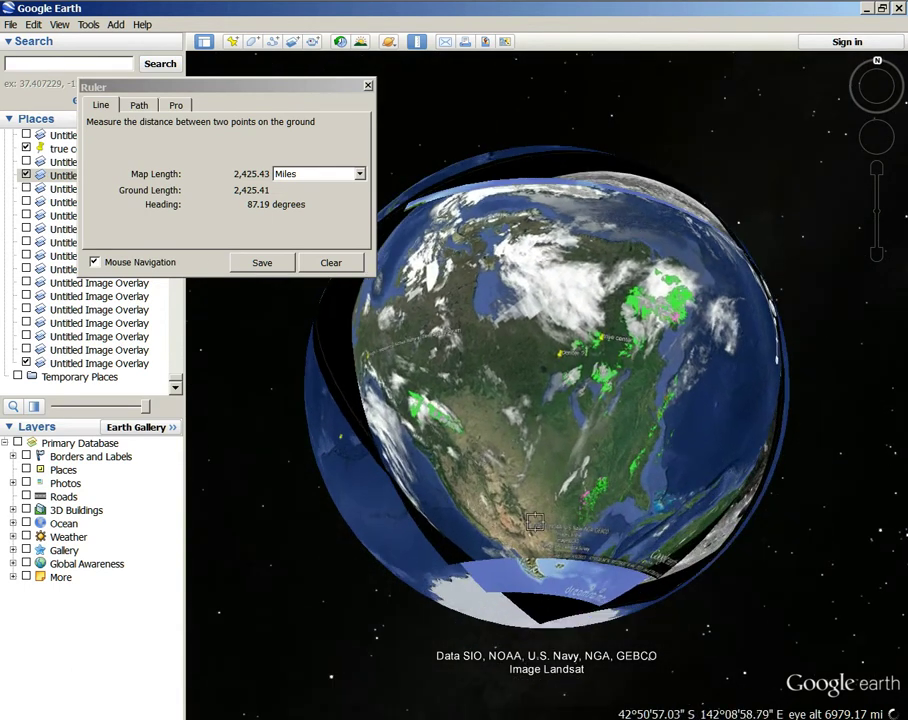
{"action": "left_click_drag", "start_coordinate": [444, 468], "coordinate": [443, 425]}
{"action": "left_click_drag", "start_coordinate": [638, 450], "coordinate": [606, 516]}
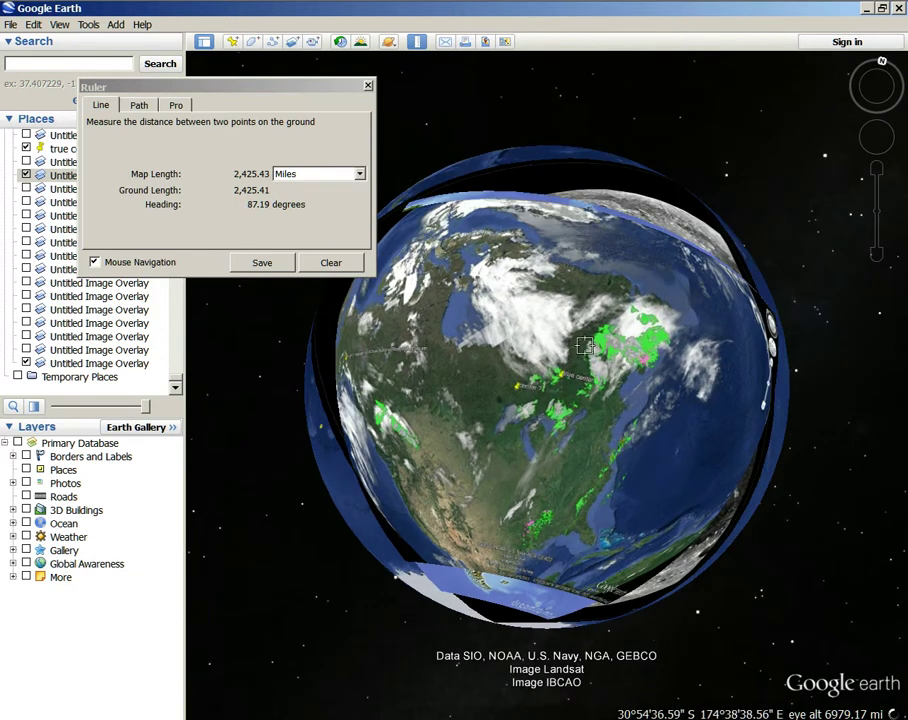
{"action": "left_click", "coordinate": [318, 265]}
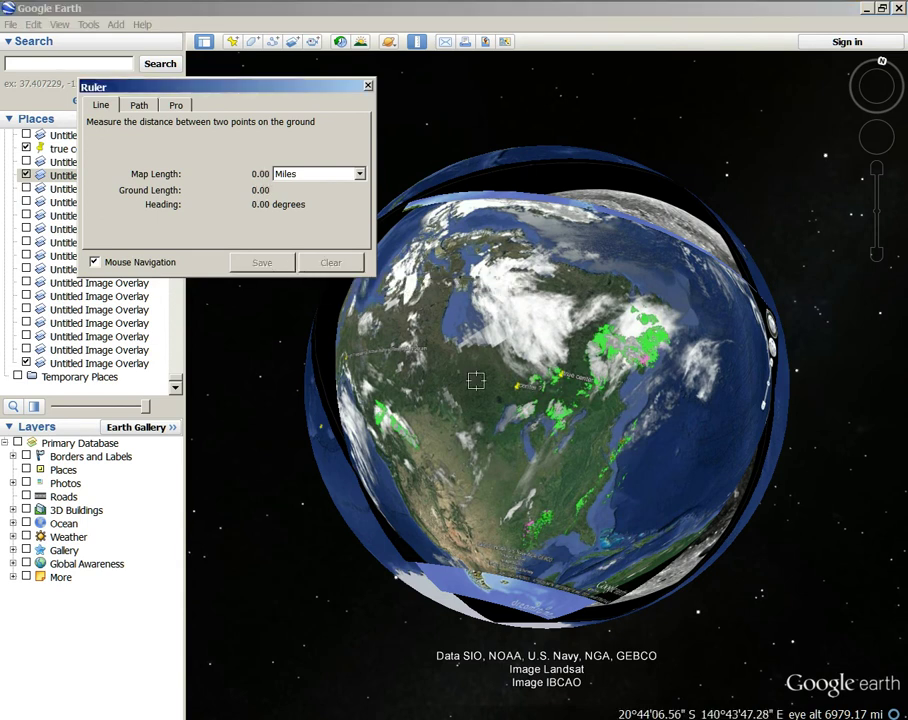
- Close the ruler and compare the North America weather overlay with the real North America on the opposite side of the globe
{"action": "left_click", "coordinate": [369, 87]}
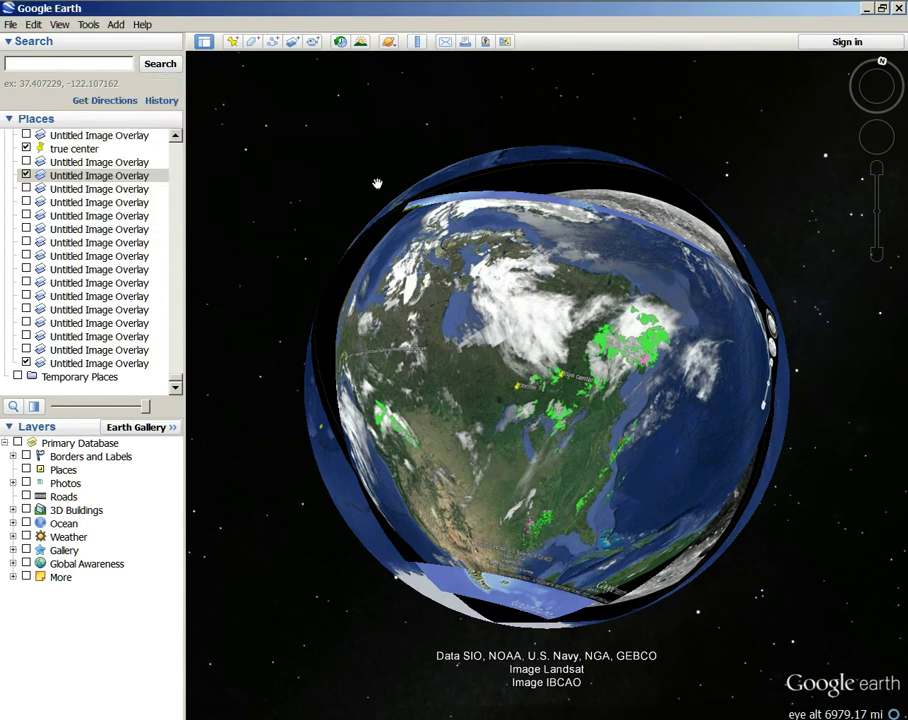
{"action": "left_click_drag", "start_coordinate": [648, 352], "coordinate": [610, 397]}
{"action": "left_click_drag", "start_coordinate": [676, 336], "coordinate": [411, 428]}
{"action": "left_click_drag", "start_coordinate": [702, 382], "coordinate": [468, 462]}
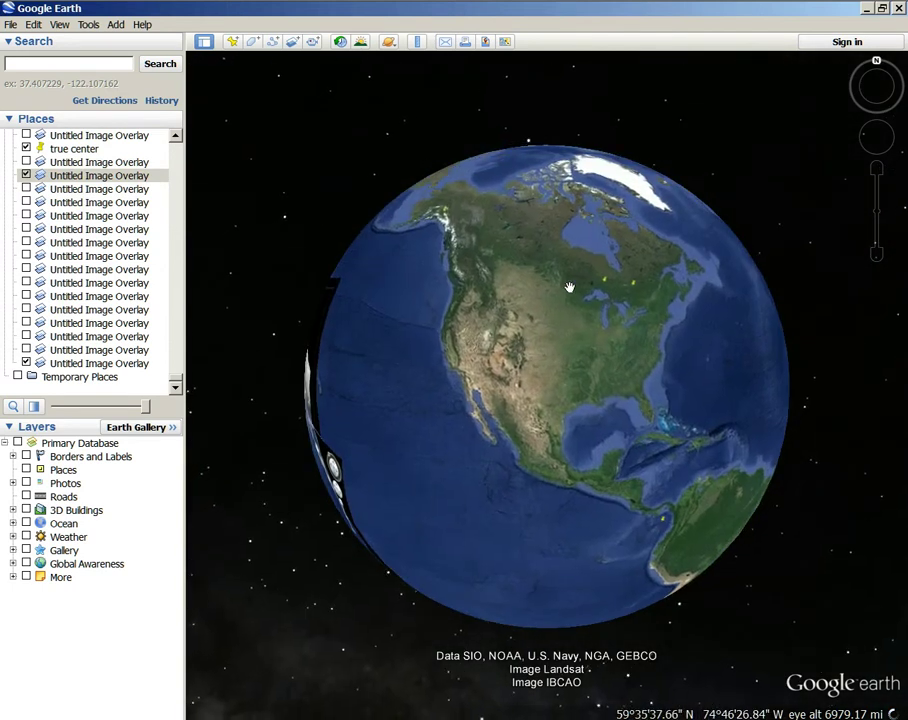
{"action": "left_click_drag", "start_coordinate": [543, 377], "coordinate": [761, 302]}
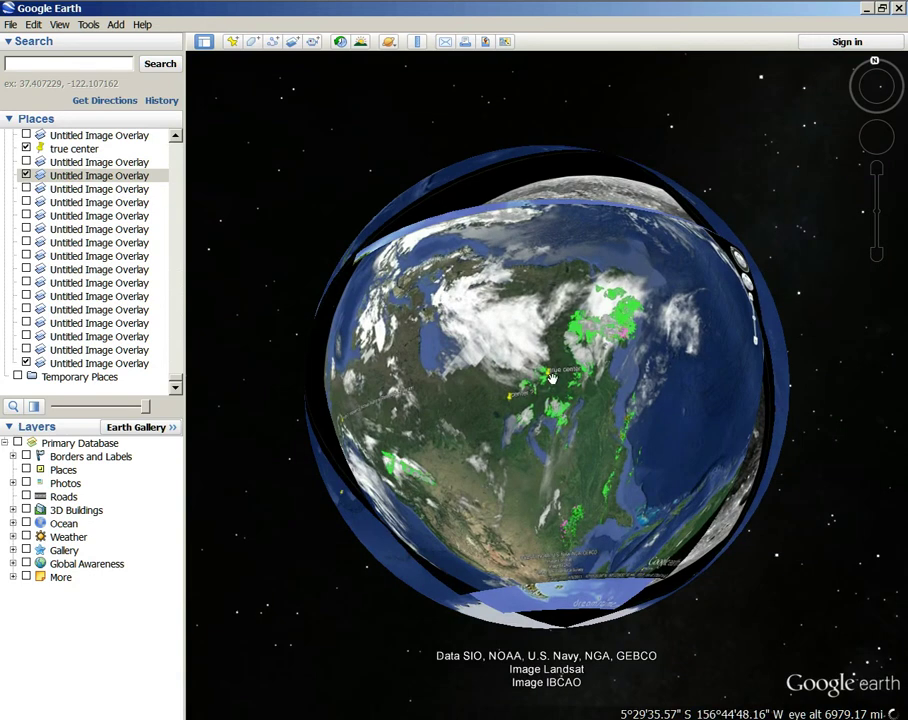
- Check several untitled overlays and display the blue and yellow weather map of North America over the existing overlays
{"action": "left_click", "coordinate": [26, 337]}
{"action": "left_click", "coordinate": [26, 337]}
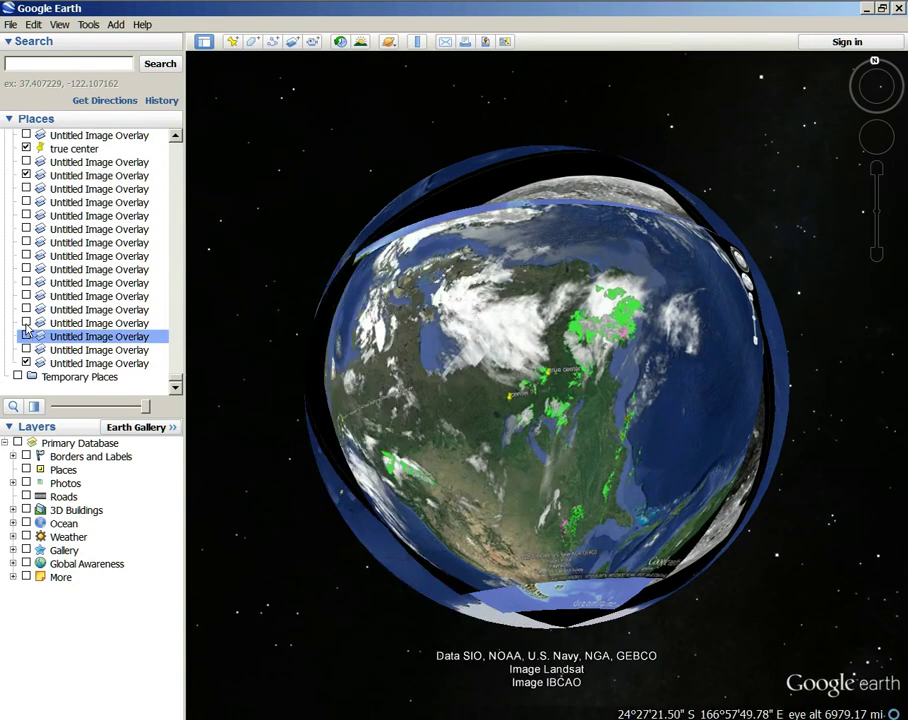
{"action": "left_click", "coordinate": [26, 323]}
{"action": "left_click", "coordinate": [26, 323]}
{"action": "left_click", "coordinate": [26, 309]}
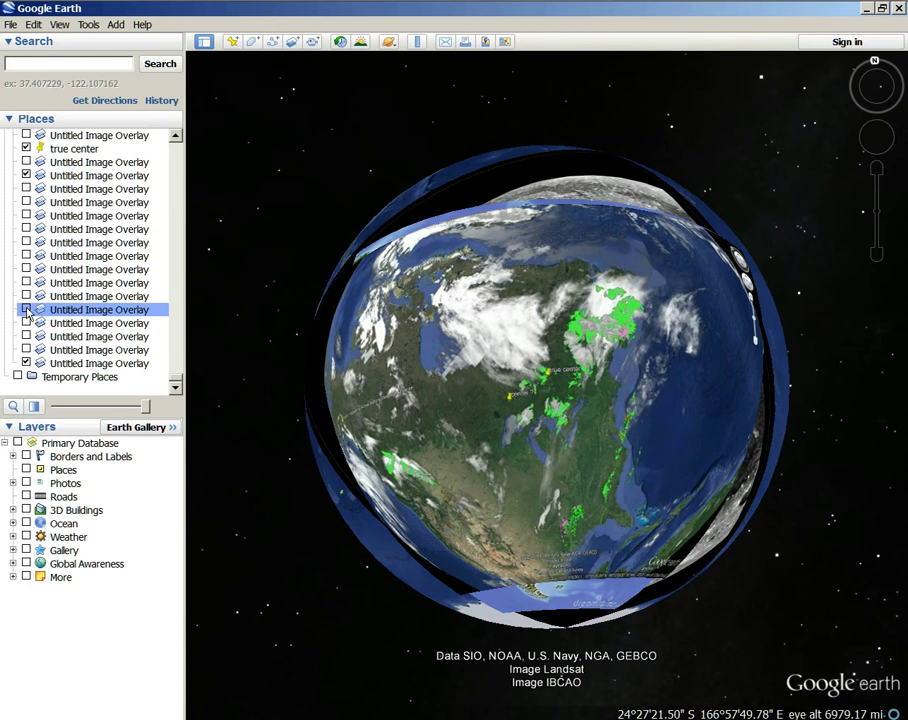
{"action": "left_click", "coordinate": [26, 309]}
{"action": "left_click", "coordinate": [26, 296]}
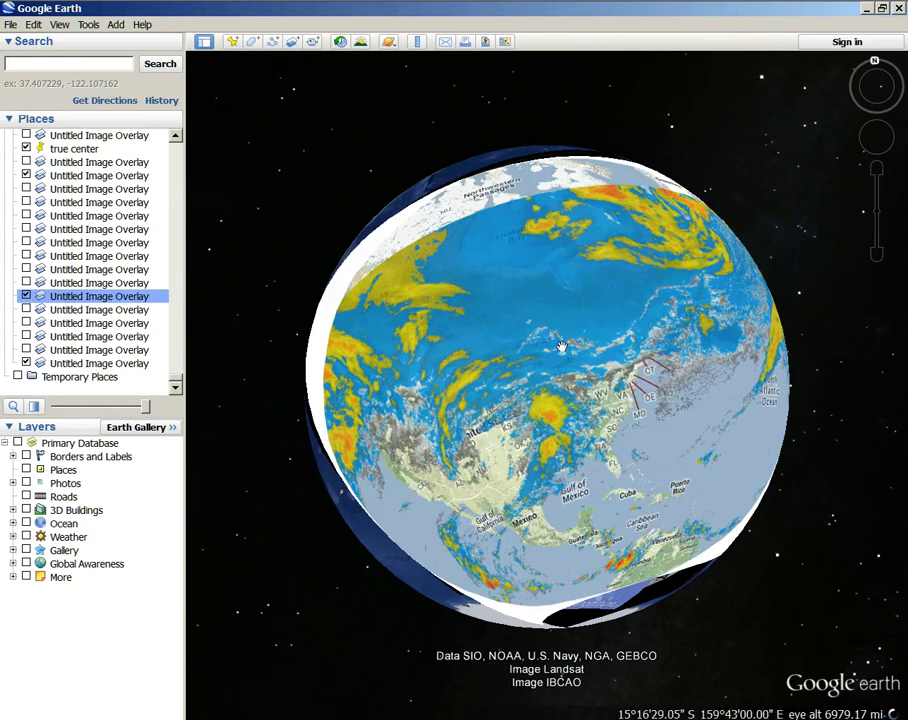
- Vary the blue and yellow weather map's transparency, examine its storm bands, and compare its placement with the real Americas
{"action": "mouse_move", "coordinate": [148, 408]}
{"action": "left_mouse_down"}
{"action": "mouse_move", "coordinate": [16, 406]}
{"action": "mouse_move", "coordinate": [221, 424]}
{"action": "mouse_move", "coordinate": [4, 393]}
{"action": "mouse_move", "coordinate": [162, 411]}
{"action": "mouse_move", "coordinate": [80, 410]}
{"action": "mouse_move", "coordinate": [155, 410]}
{"action": "mouse_move", "coordinate": [148, 407]}
{"action": "left_mouse_up"}
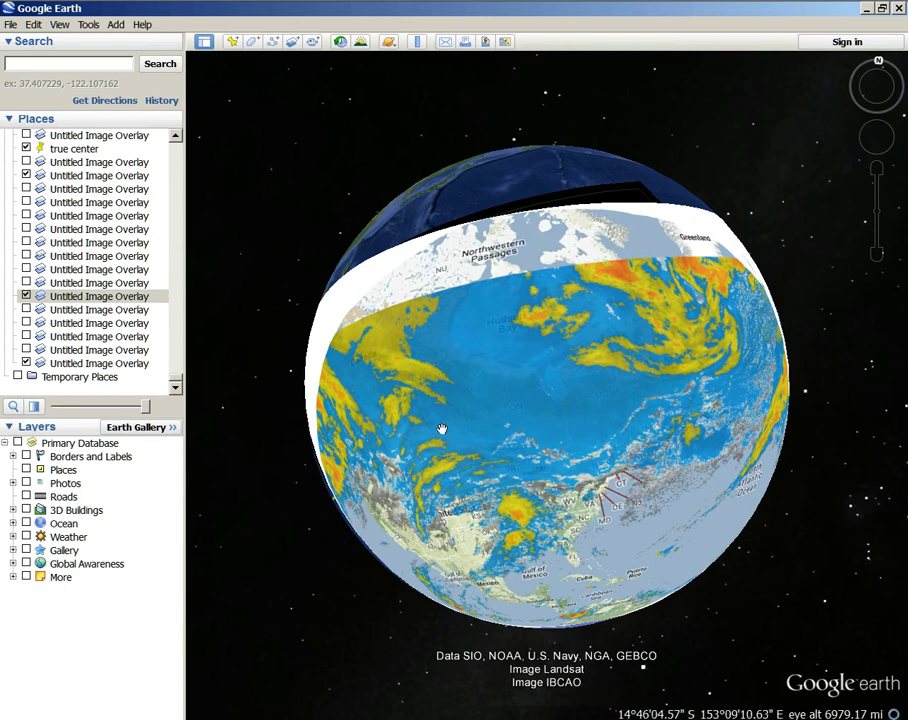
{"action": "scroll", "coordinate": [441, 429], "scroll_direction": "up", "scroll_amount": 3}
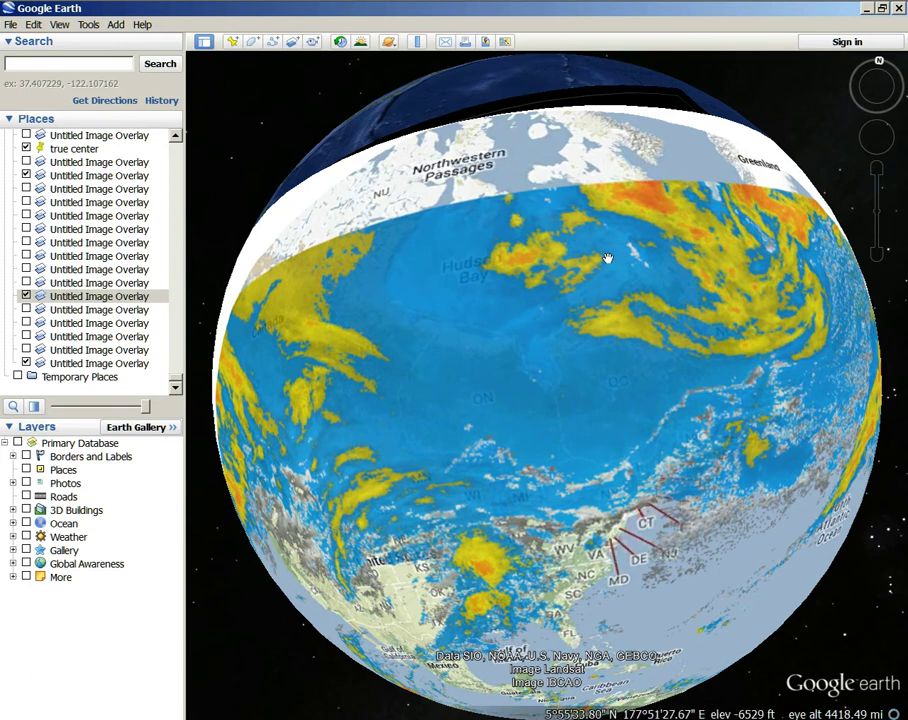
{"action": "scroll", "coordinate": [563, 421], "scroll_direction": "down", "scroll_amount": 3}
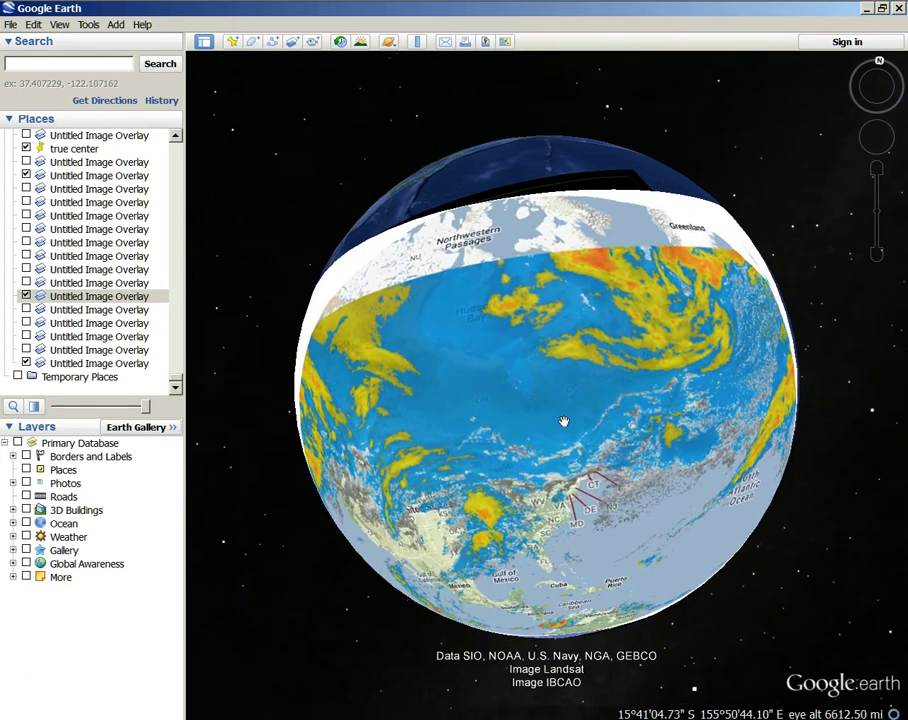
{"action": "scroll", "coordinate": [526, 380], "scroll_direction": "down", "scroll_amount": 3}
{"action": "left_click_drag", "start_coordinate": [665, 390], "coordinate": [438, 382]}
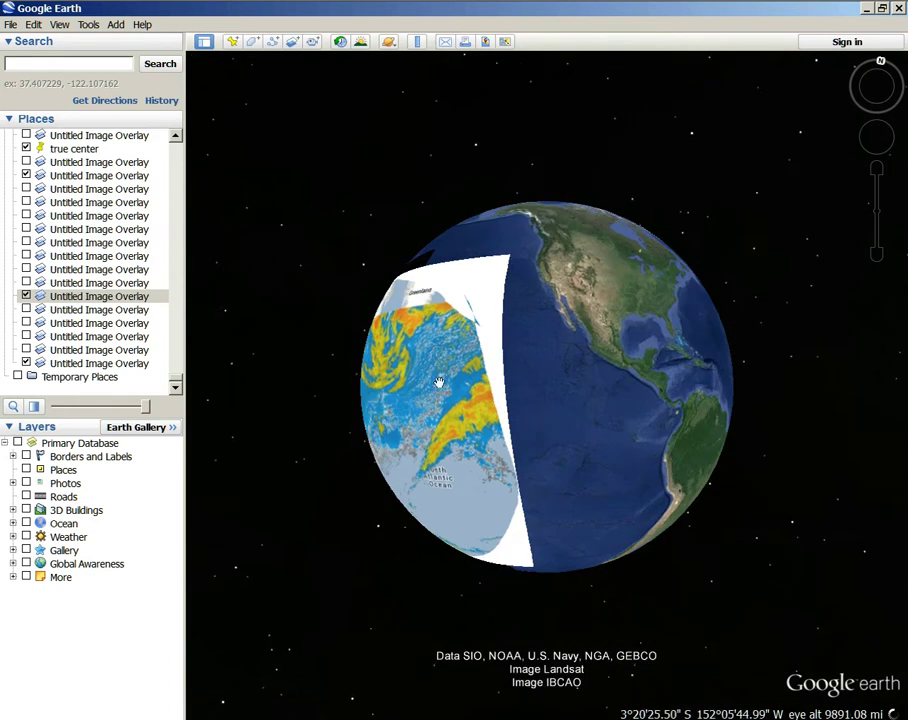
{"action": "left_click_drag", "start_coordinate": [370, 400], "coordinate": [596, 373]}
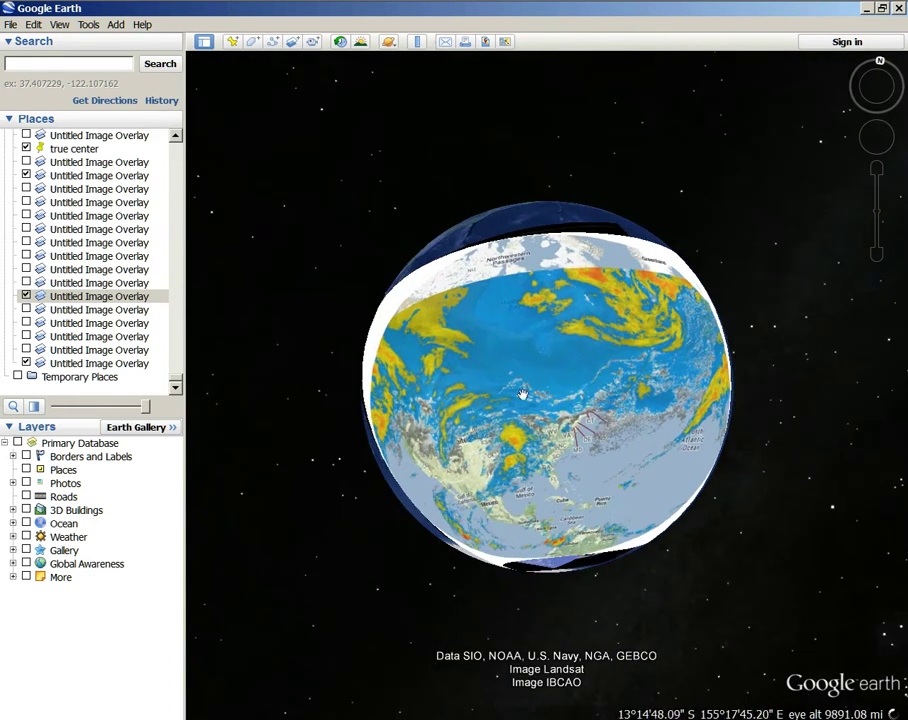
- Compare the weather map's cloud patterns around Canada and the United States with the terrain beneath by varying its transparency, ending fully opaque
{"action": "left_click_drag", "start_coordinate": [560, 410], "coordinate": [456, 440]}
{"action": "scroll", "coordinate": [530, 385], "scroll_direction": "up", "scroll_amount": 3}
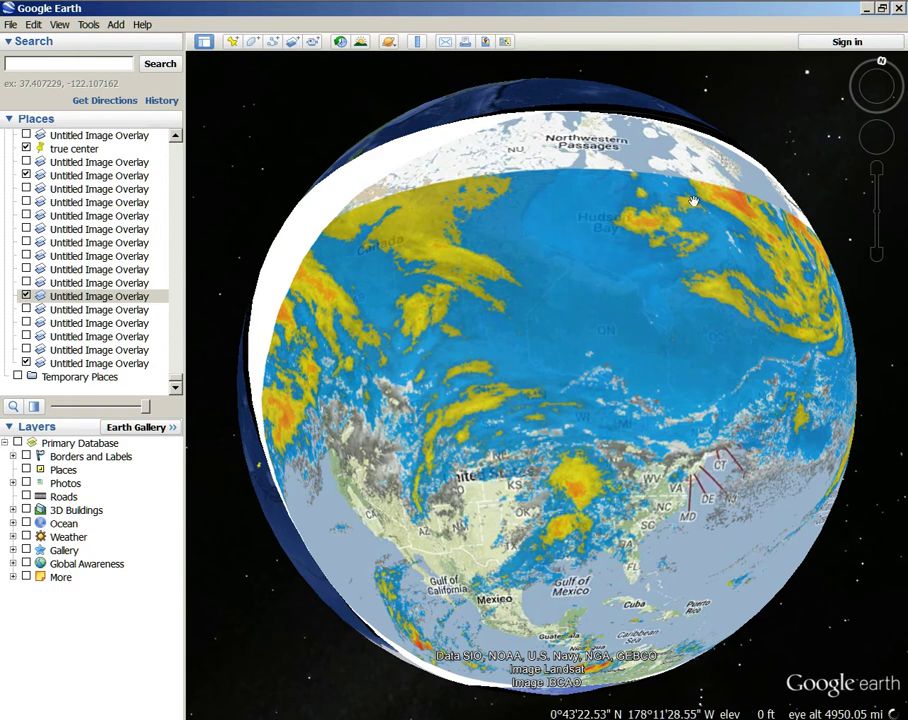
{"action": "left_click_drag", "start_coordinate": [566, 497], "coordinate": [508, 400]}
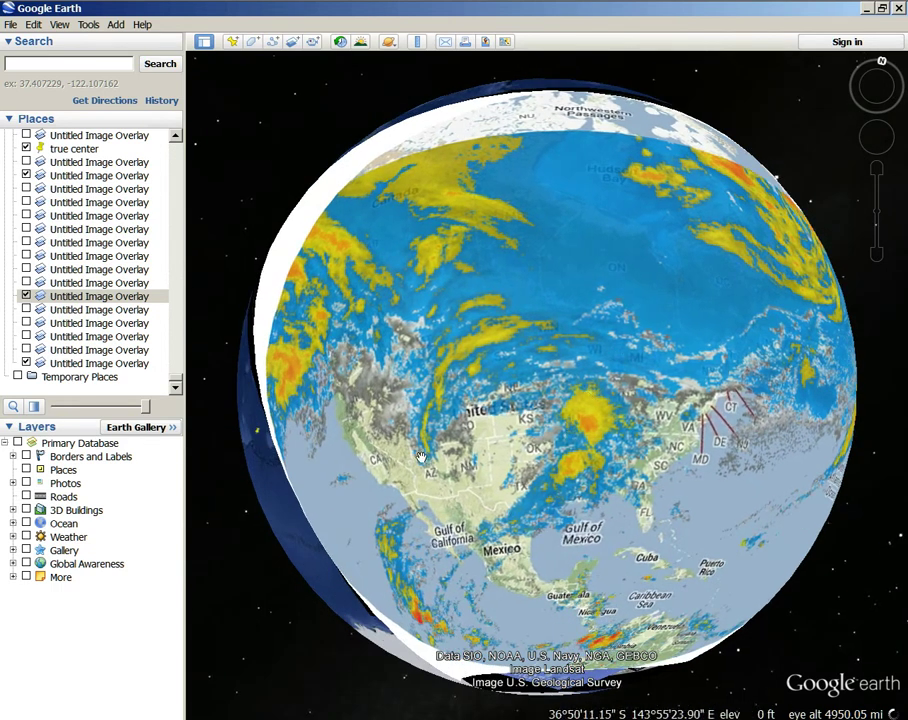
{"action": "left_click_drag", "start_coordinate": [147, 407], "coordinate": [262, 432]}
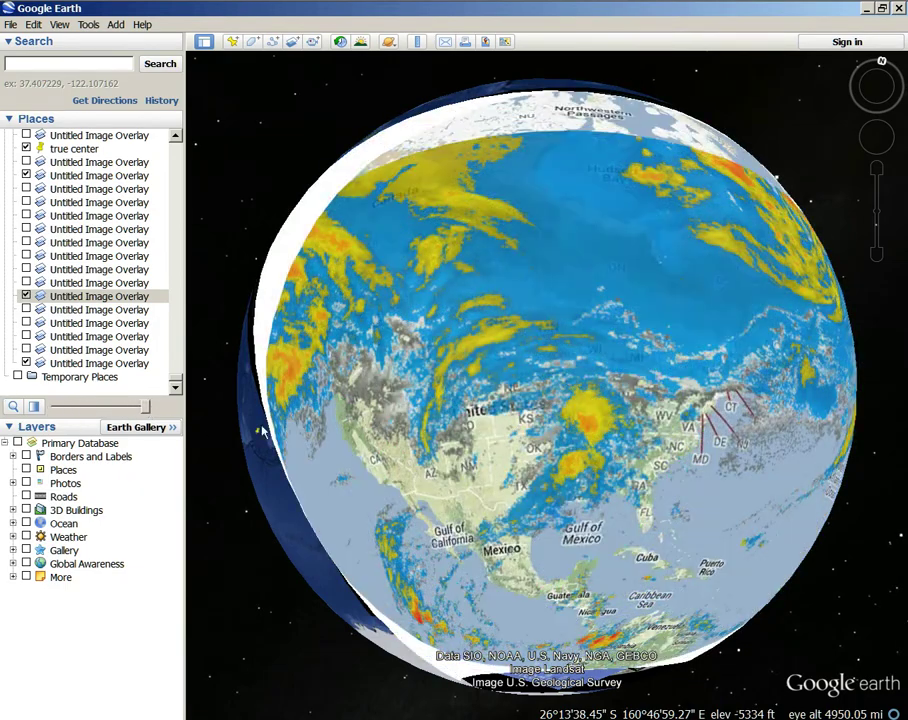
- Examine the real South America's shape on the opposite side of the globe and return to the weather map
{"action": "scroll", "coordinate": [503, 368], "scroll_direction": "down", "scroll_amount": 5}
{"action": "left_click_drag", "start_coordinate": [661, 348], "coordinate": [428, 372]}
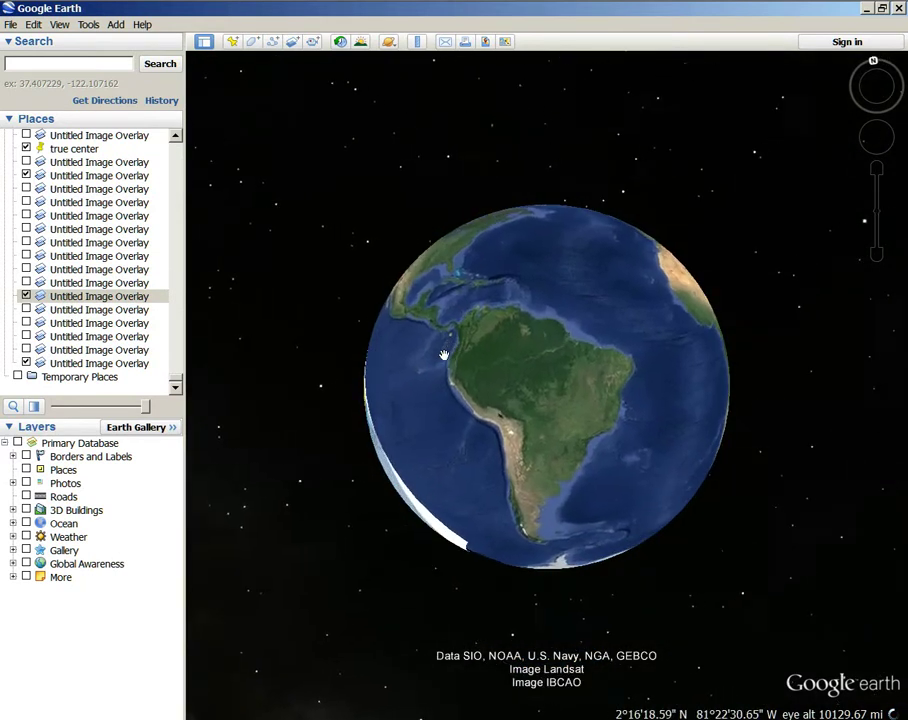
{"action": "scroll", "coordinate": [444, 355], "scroll_direction": "up", "scroll_amount": 3}
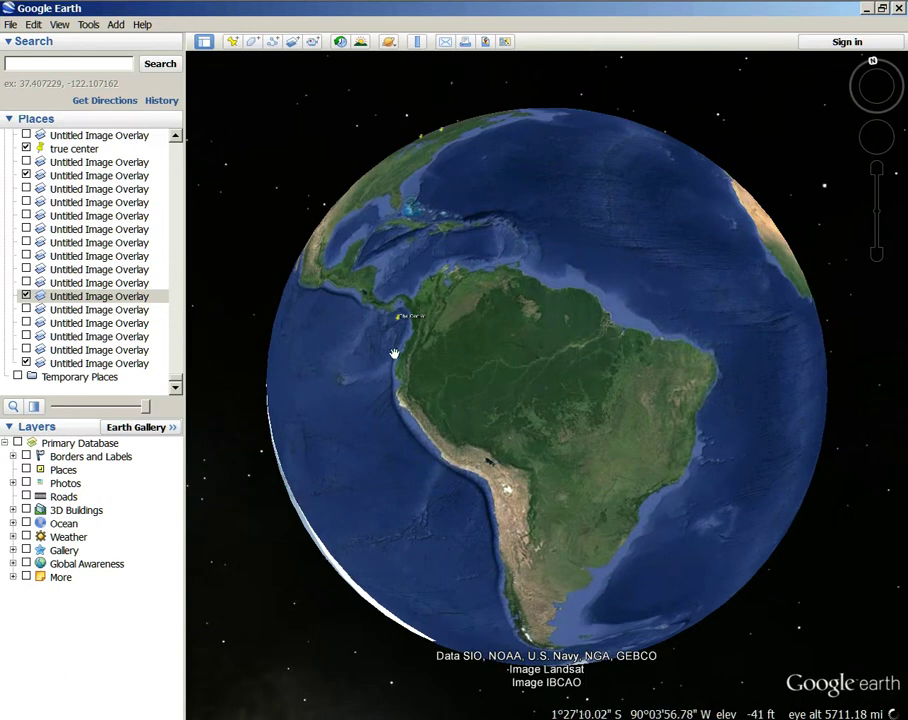
{"action": "left_click_drag", "start_coordinate": [394, 353], "coordinate": [671, 314]}
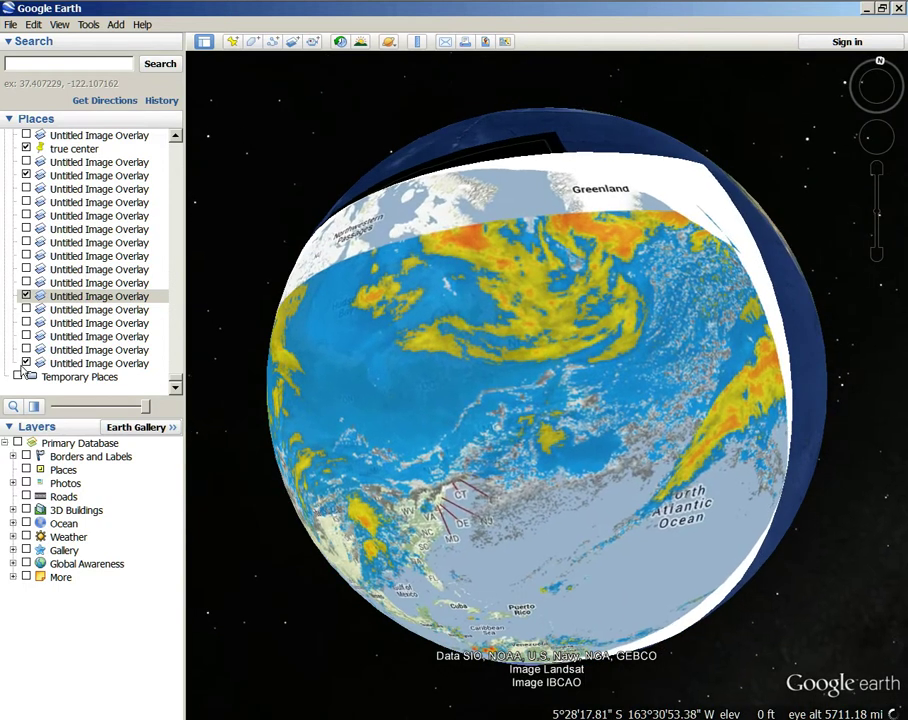
- Hide the blue and yellow weather map, bring the South America overlay to the front, and vary its transparency, ending fully opaque
{"action": "left_click", "coordinate": [26, 363]}
{"action": "left_click", "coordinate": [26, 296]}
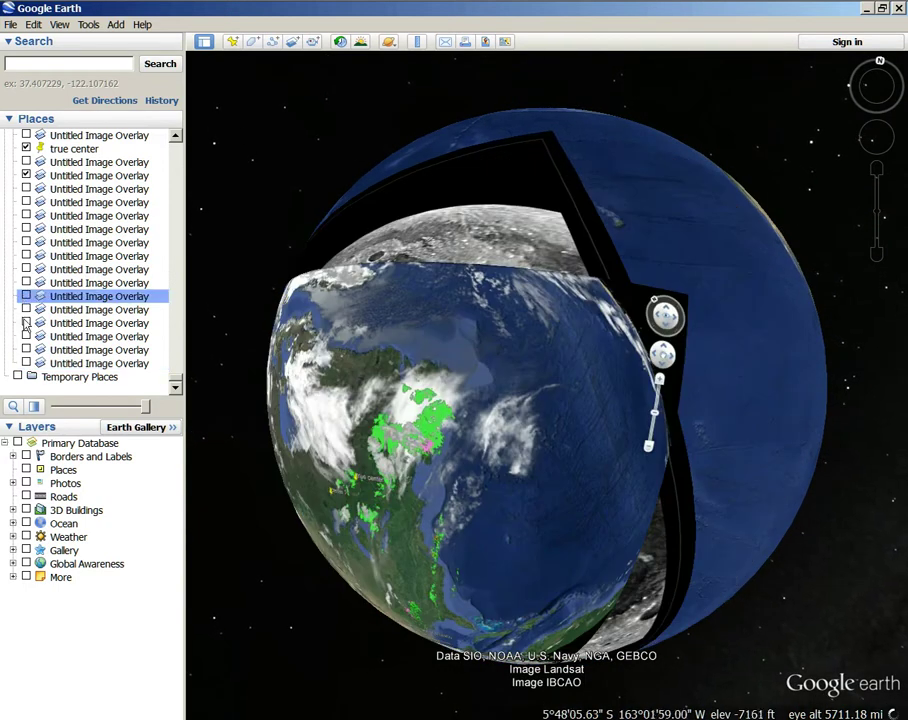
{"action": "left_click", "coordinate": [26, 363]}
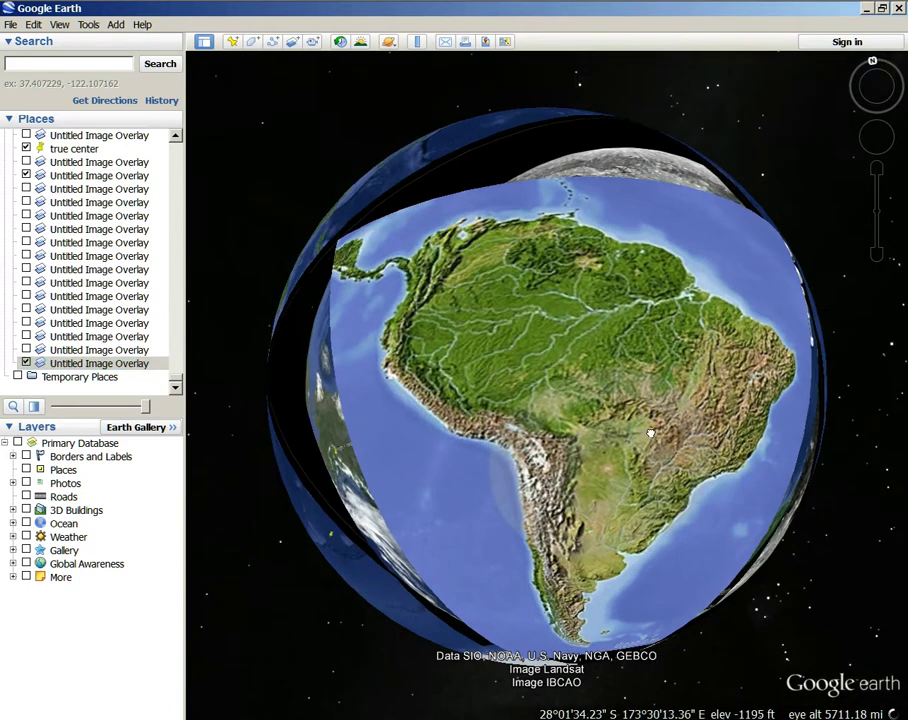
{"action": "left_click_drag", "start_coordinate": [148, 407], "coordinate": [226, 428]}
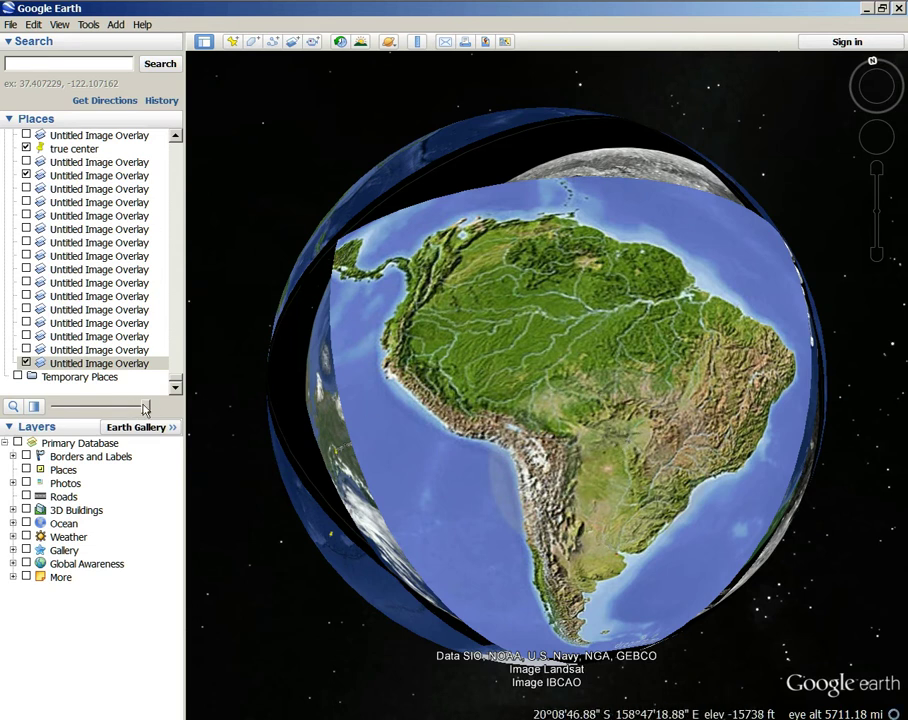
{"action": "left_click_drag", "start_coordinate": [145, 408], "coordinate": [165, 416]}
{"action": "left_click_drag", "start_coordinate": [346, 386], "coordinate": [444, 298]}
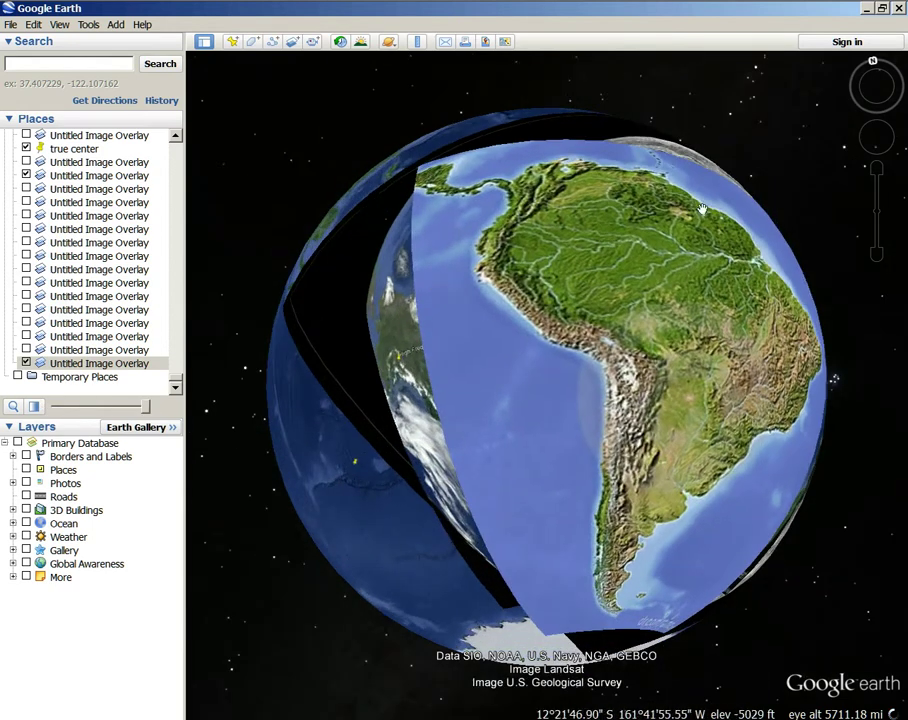
{"action": "left_click_drag", "start_coordinate": [702, 208], "coordinate": [693, 355]}
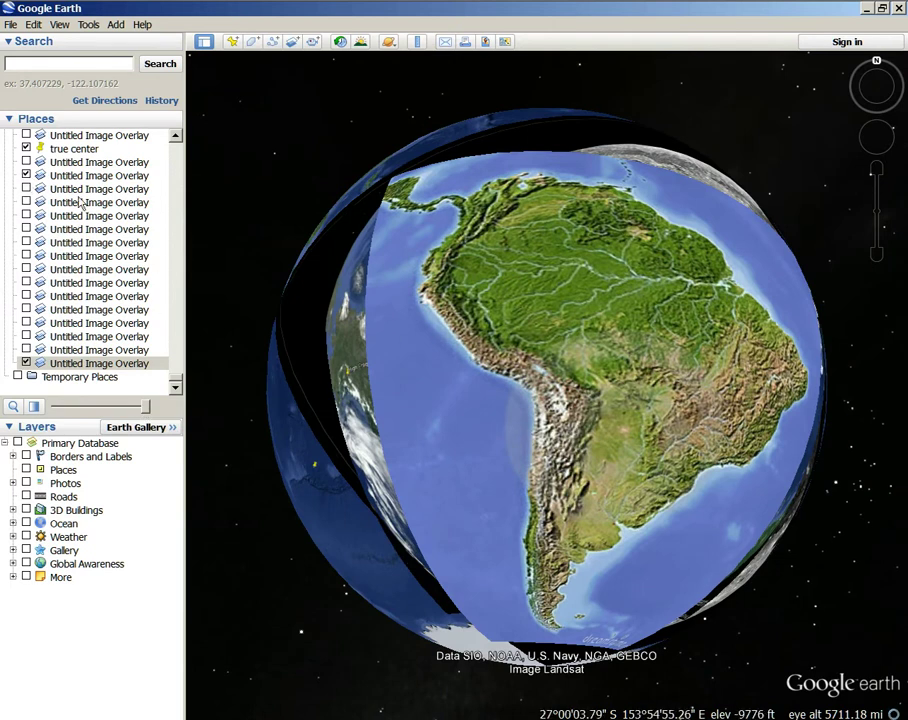
- Compare the North America weather overlay with South America by varying its transparency and toggling its visibility, leaving it hidden
{"action": "left_click", "coordinate": [63, 177]}
{"action": "left_click_drag", "start_coordinate": [150, 412], "coordinate": [194, 421]}
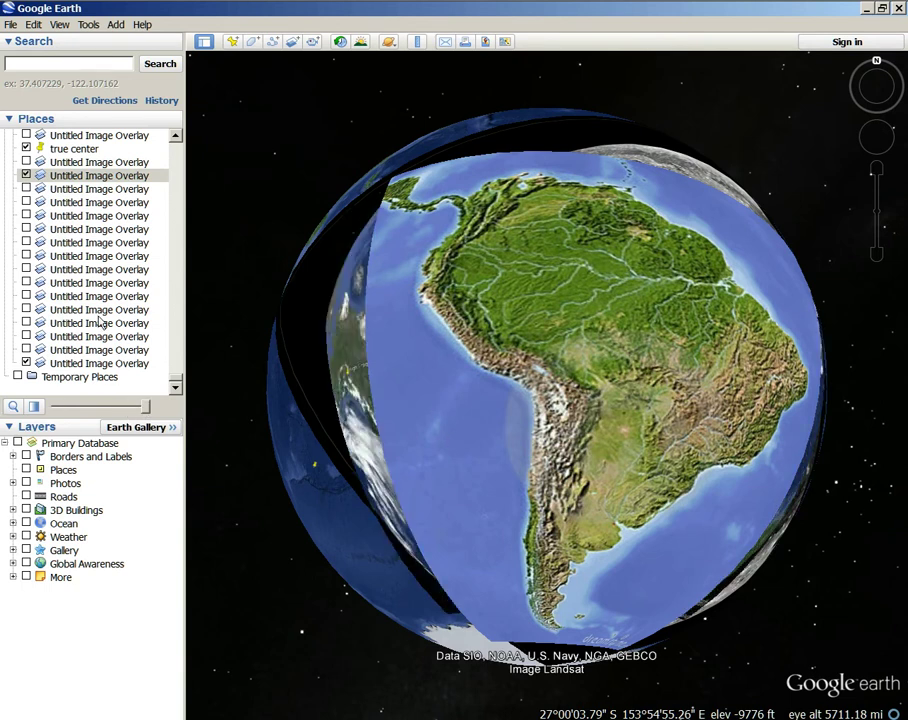
{"action": "left_click", "coordinate": [27, 176]}
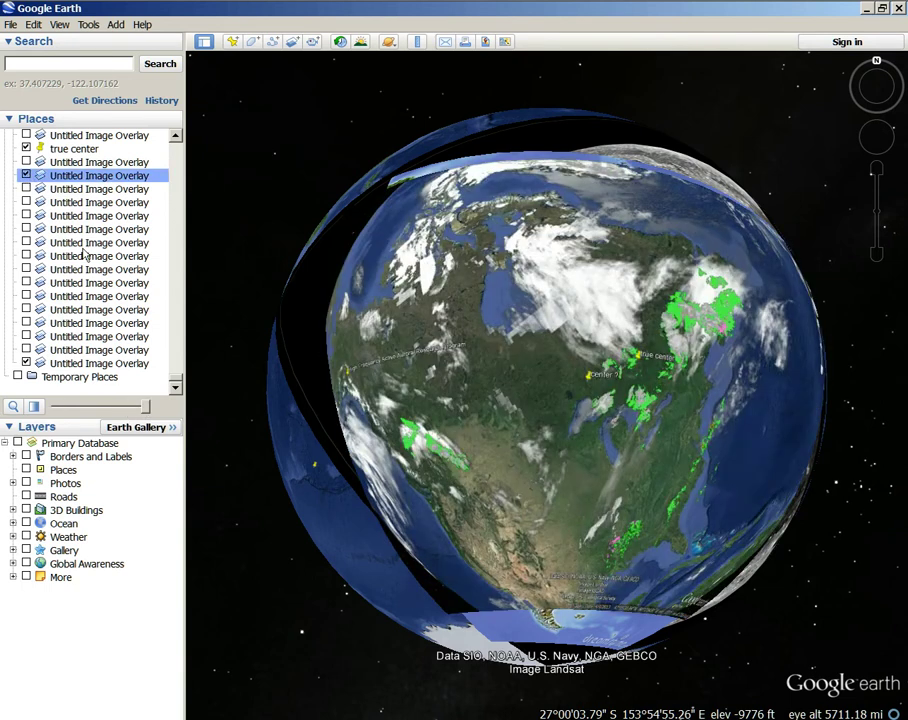
{"action": "left_click", "coordinate": [27, 176]}
{"action": "left_click", "coordinate": [27, 176]}
{"action": "left_click", "coordinate": [27, 176]}
{"action": "left_click_drag", "start_coordinate": [145, 408], "coordinate": [40, 411]}
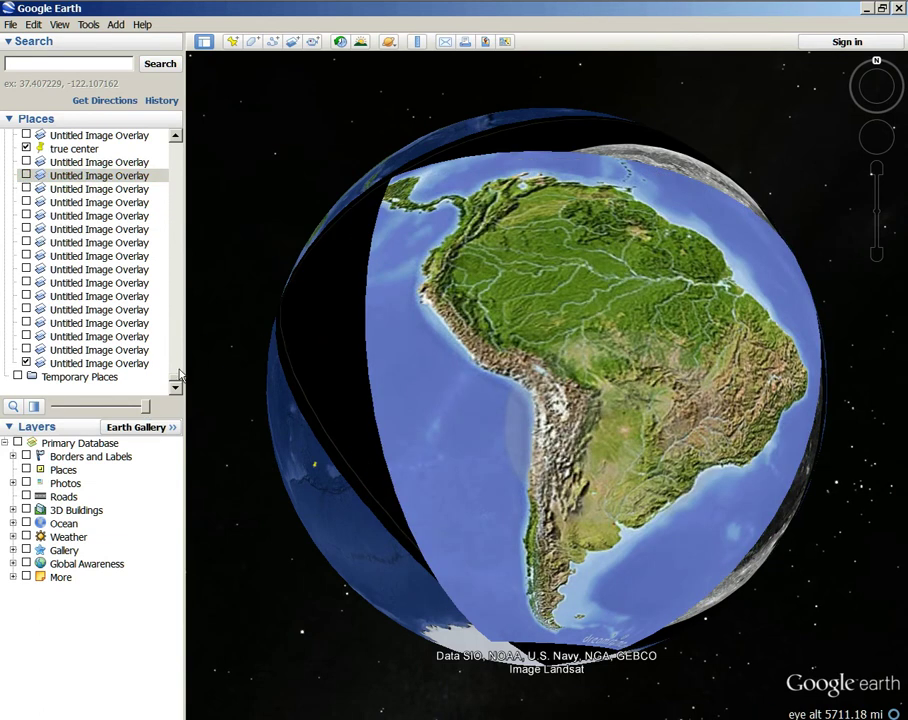
- Fade the South America overlay to compare its terrain with the lunar surface beneath, and restore it to fully opaque
{"action": "left_click", "coordinate": [70, 364]}
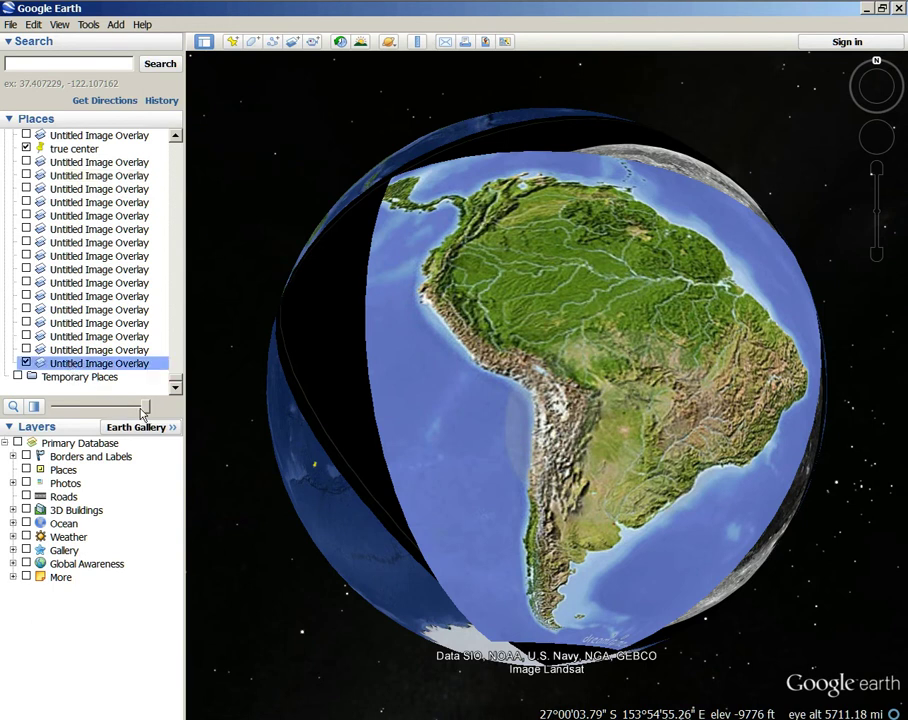
{"action": "mouse_move", "coordinate": [143, 410]}
{"action": "left_mouse_down"}
{"action": "mouse_move", "coordinate": [22, 410]}
{"action": "mouse_move", "coordinate": [140, 410]}
{"action": "mouse_move", "coordinate": [58, 418]}
{"action": "mouse_move", "coordinate": [148, 408]}
{"action": "left_mouse_up"}
{"action": "left_click_drag", "start_coordinate": [355, 255], "coordinate": [240, 335]}
{"action": "scroll", "coordinate": [545, 456], "scroll_direction": "up", "scroll_amount": 3}
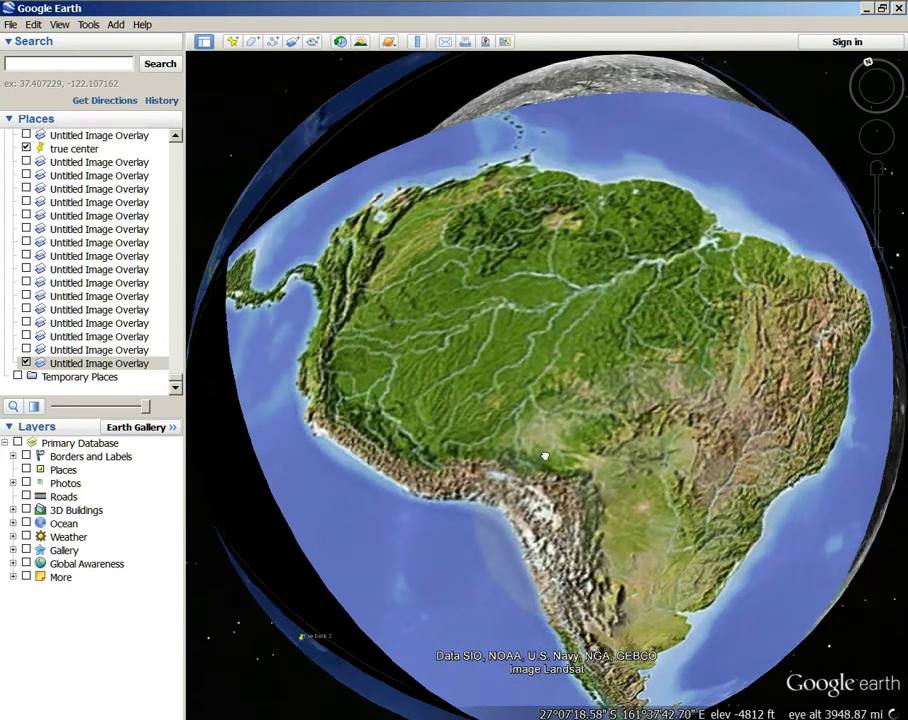
{"action": "left_click_drag", "start_coordinate": [545, 456], "coordinate": [493, 377]}
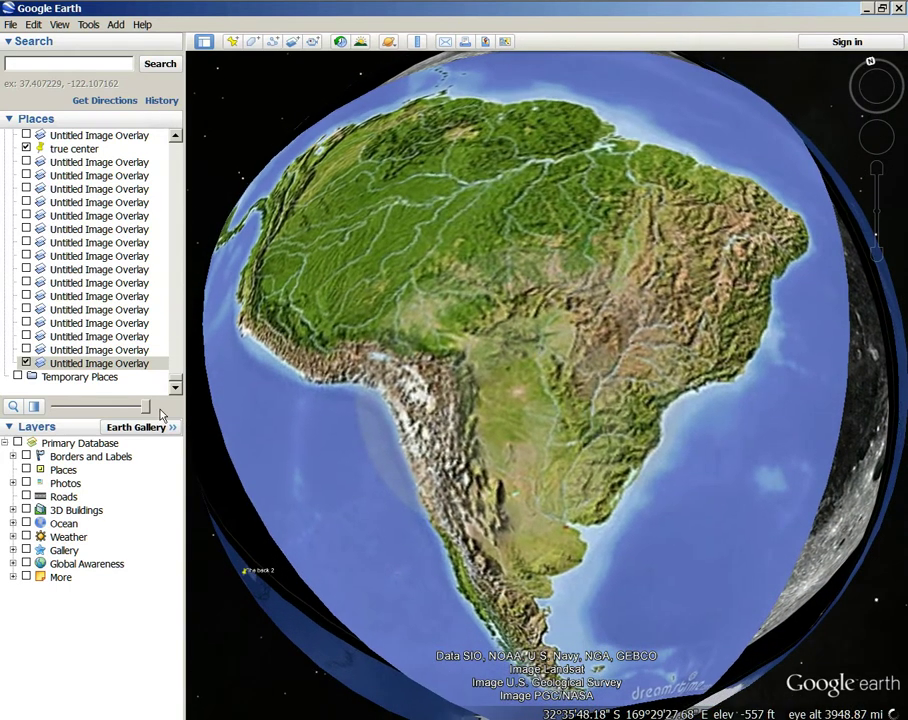
{"action": "left_click_drag", "start_coordinate": [148, 410], "coordinate": [3, 401]}
{"action": "mouse_move", "coordinate": [145, 406]}
{"action": "left_mouse_down"}
{"action": "mouse_move", "coordinate": [22, 406]}
{"action": "mouse_move", "coordinate": [145, 406]}
{"action": "left_mouse_up"}
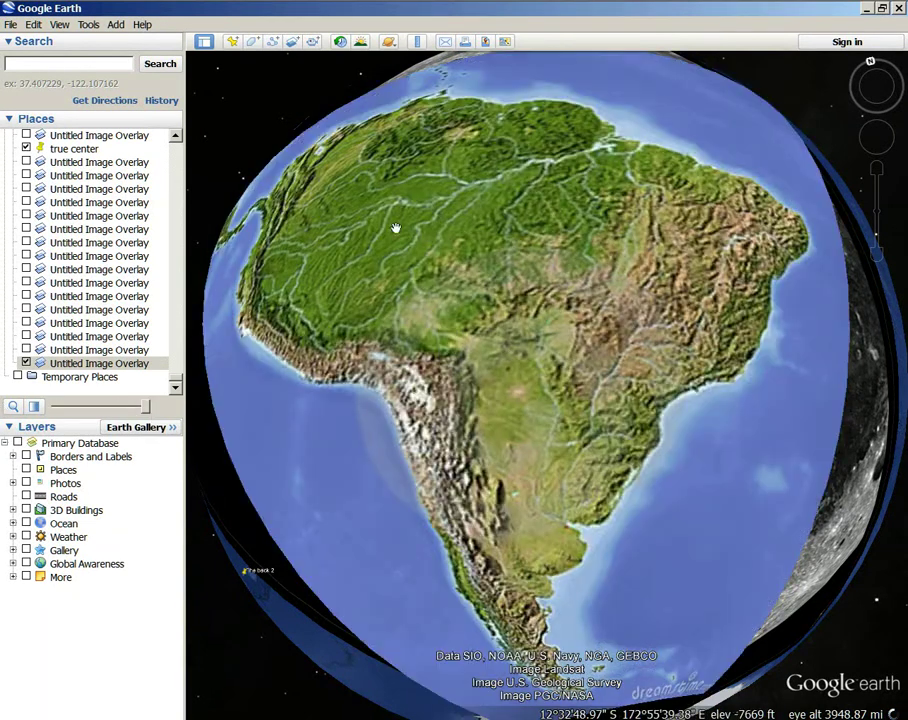
- Examine the overlaid South America's southern tip and vary the overlay's transparency against the lunar image, ending fully opaque
{"action": "left_click_drag", "start_coordinate": [454, 320], "coordinate": [477, 117]}
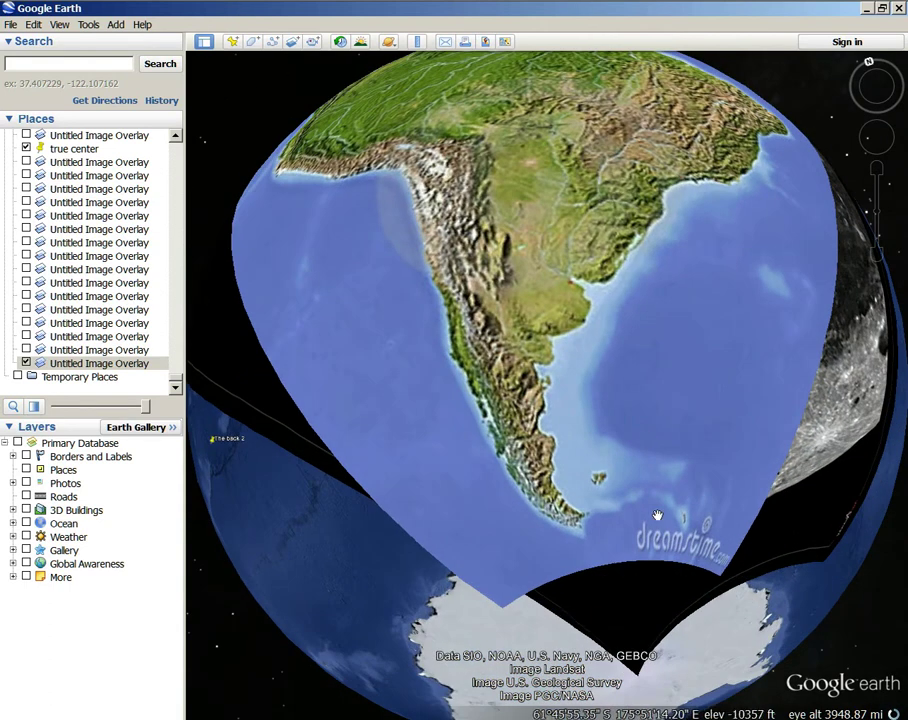
{"action": "left_click_drag", "start_coordinate": [615, 360], "coordinate": [620, 500]}
{"action": "left_click_drag", "start_coordinate": [632, 331], "coordinate": [640, 442]}
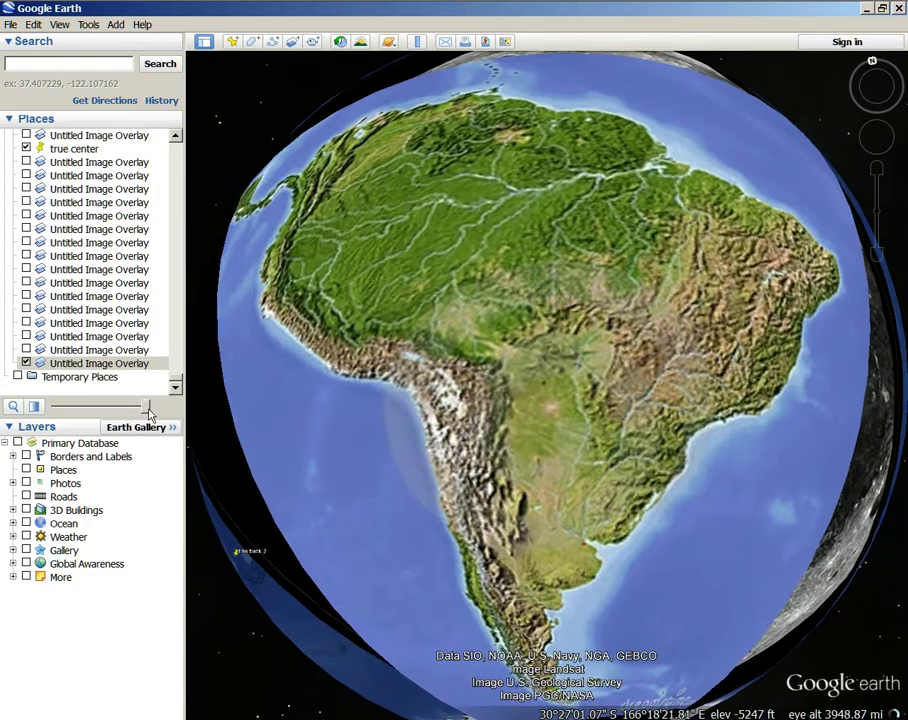
{"action": "left_click_drag", "start_coordinate": [146, 408], "coordinate": [354, 418]}
- Compare eastern Brazil's terrain with the lunar surface up close by varying the South America overlay's transparency, and return to the whole continent
{"action": "left_click_drag", "start_coordinate": [628, 425], "coordinate": [488, 440]}
{"action": "scroll", "coordinate": [529, 438], "scroll_direction": "up", "scroll_amount": 5}
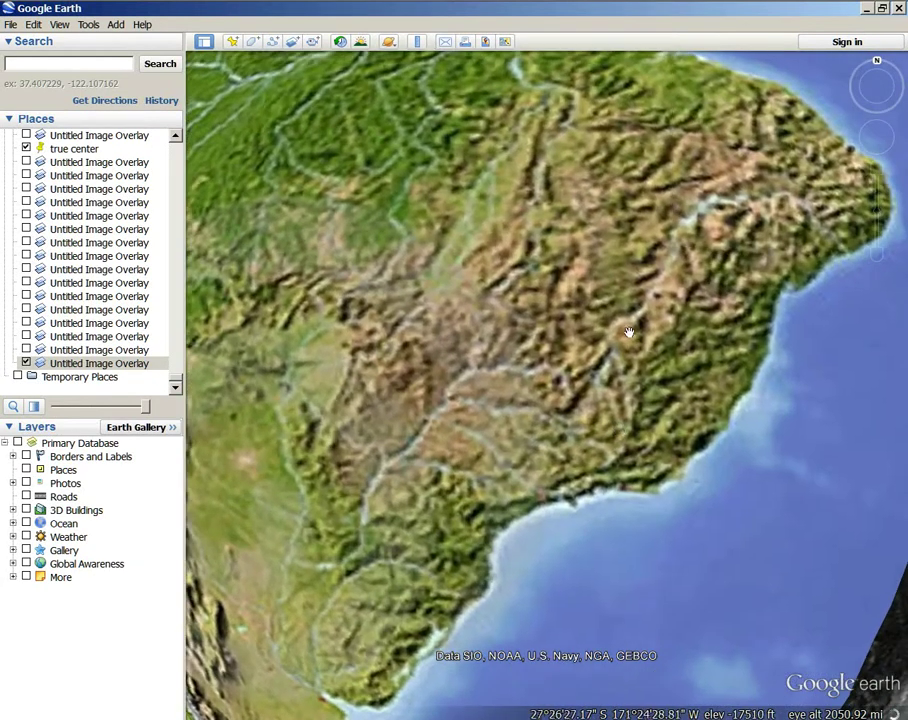
{"action": "mouse_move", "coordinate": [148, 410]}
{"action": "left_mouse_down"}
{"action": "mouse_move", "coordinate": [54, 407]}
{"action": "mouse_move", "coordinate": [146, 407]}
{"action": "left_mouse_up"}
{"action": "left_click_drag", "start_coordinate": [190, 435], "coordinate": [148, 435]}
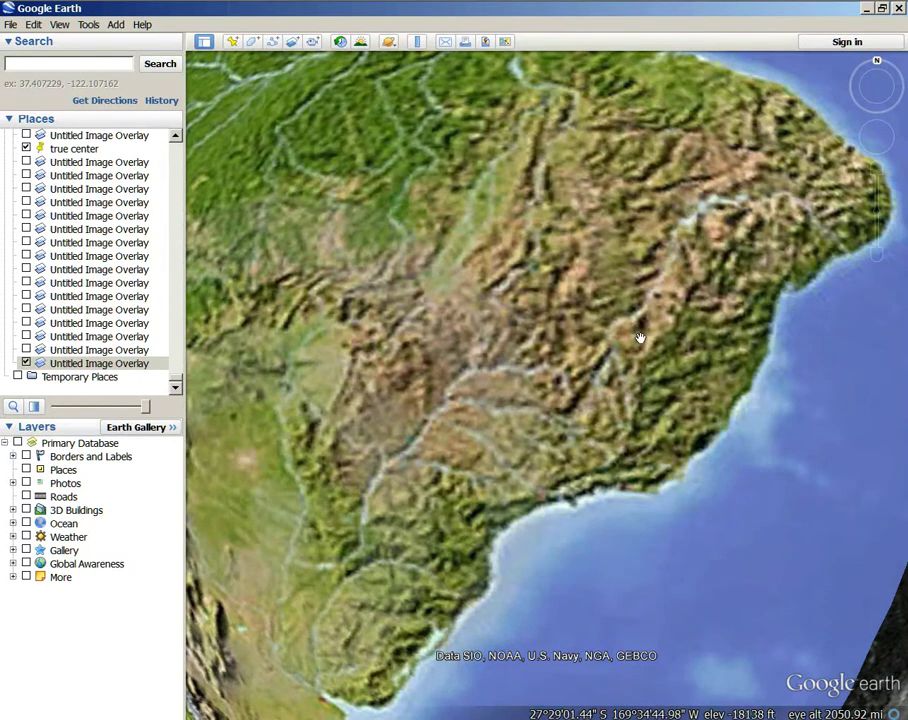
{"action": "left_click_drag", "start_coordinate": [148, 413], "coordinate": [199, 431]}
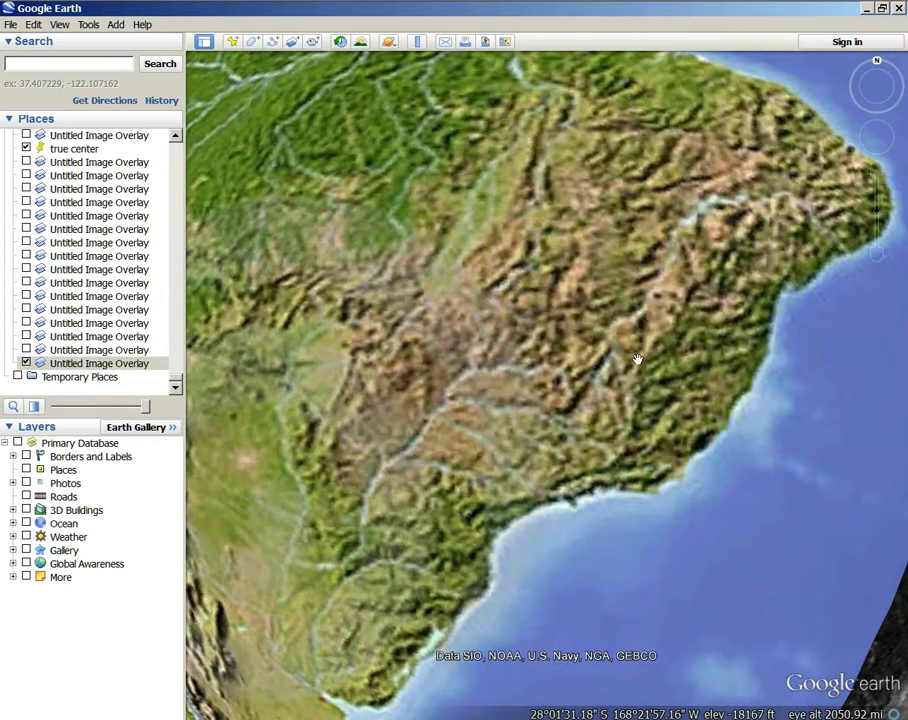
{"action": "scroll", "coordinate": [551, 430], "scroll_direction": "down", "scroll_amount": 6}
{"action": "left_click_drag", "start_coordinate": [520, 385], "coordinate": [607, 406]}
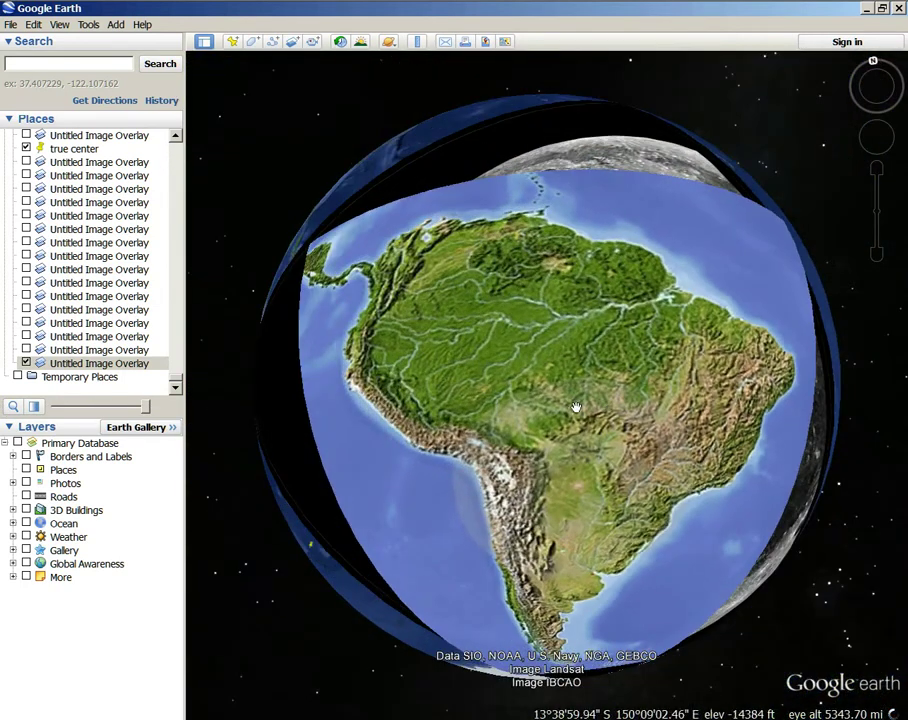
- Make the South America overlay fully transparent and turn the globe from the lunar image to the real South America to compare them
{"action": "left_click_drag", "start_coordinate": [145, 408], "coordinate": [3, 385]}
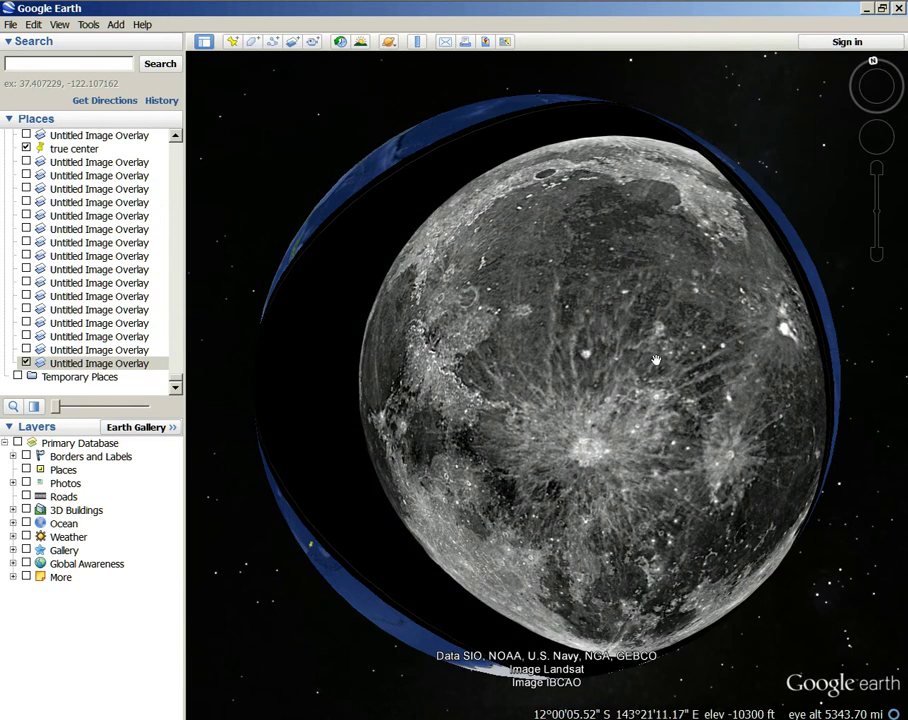
{"action": "left_click_drag", "start_coordinate": [760, 373], "coordinate": [328, 428]}
{"action": "left_click_drag", "start_coordinate": [684, 387], "coordinate": [608, 290]}
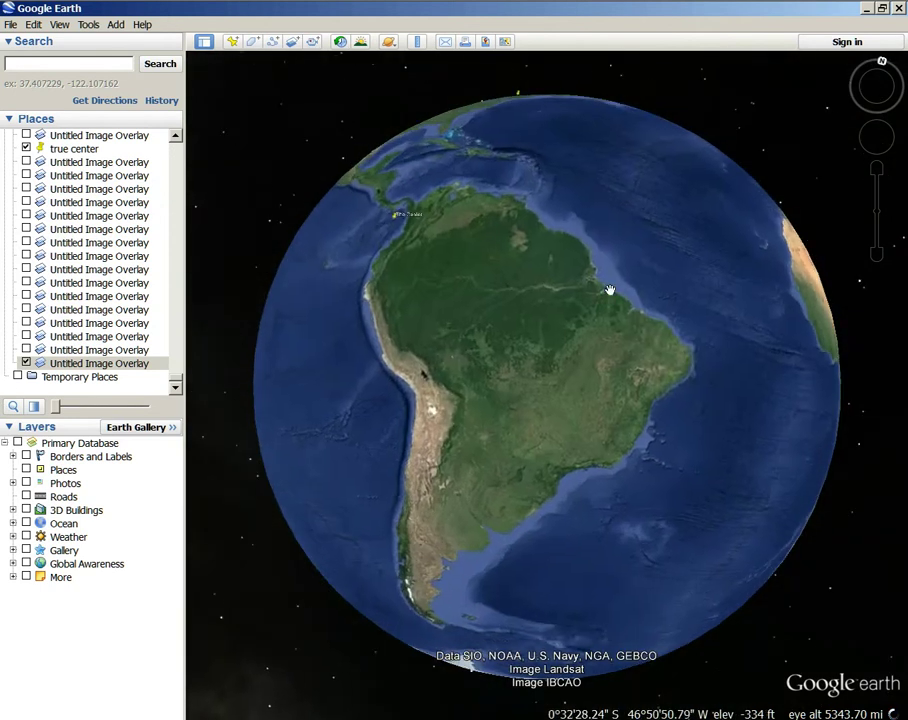
{"action": "left_click_drag", "start_coordinate": [261, 395], "coordinate": [344, 460]}
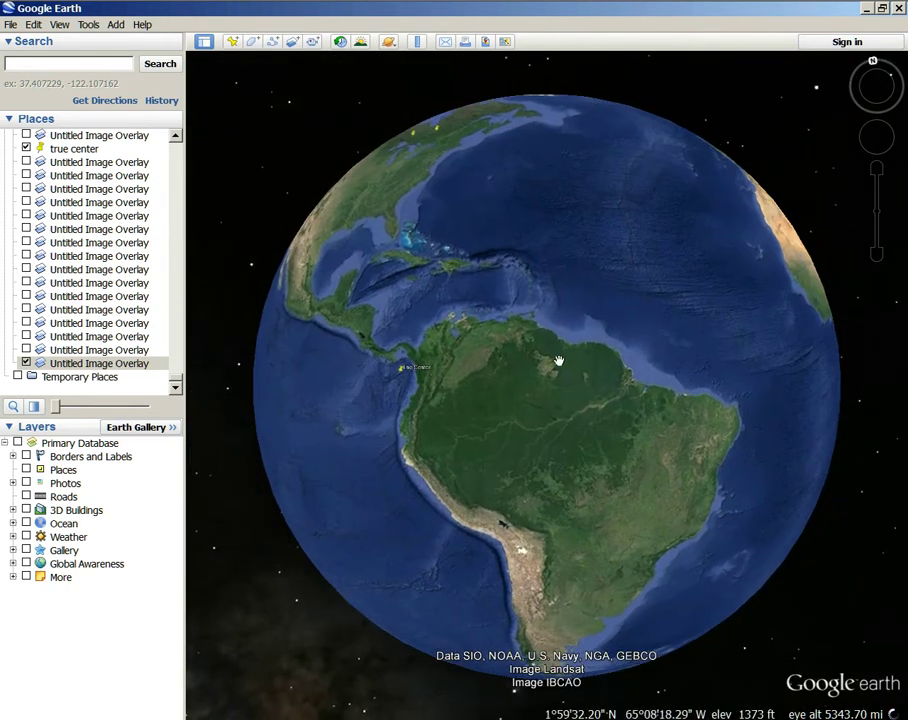
{"action": "scroll", "coordinate": [438, 507], "scroll_direction": "down", "scroll_amount": 3}
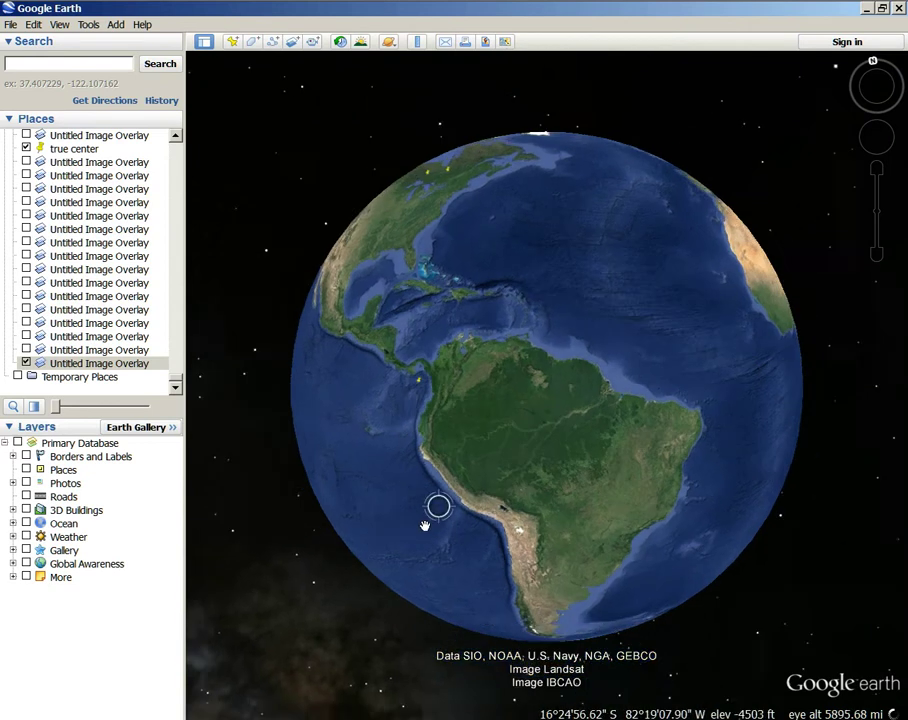
- Examine the uncovered lunar image over the Pacific, return to North America and hide the fully transparent South America overlay
{"action": "left_click_drag", "start_coordinate": [378, 499], "coordinate": [558, 384]}
{"action": "left_click_drag", "start_coordinate": [427, 359], "coordinate": [641, 351]}
{"action": "left_click_drag", "start_coordinate": [436, 385], "coordinate": [665, 328]}
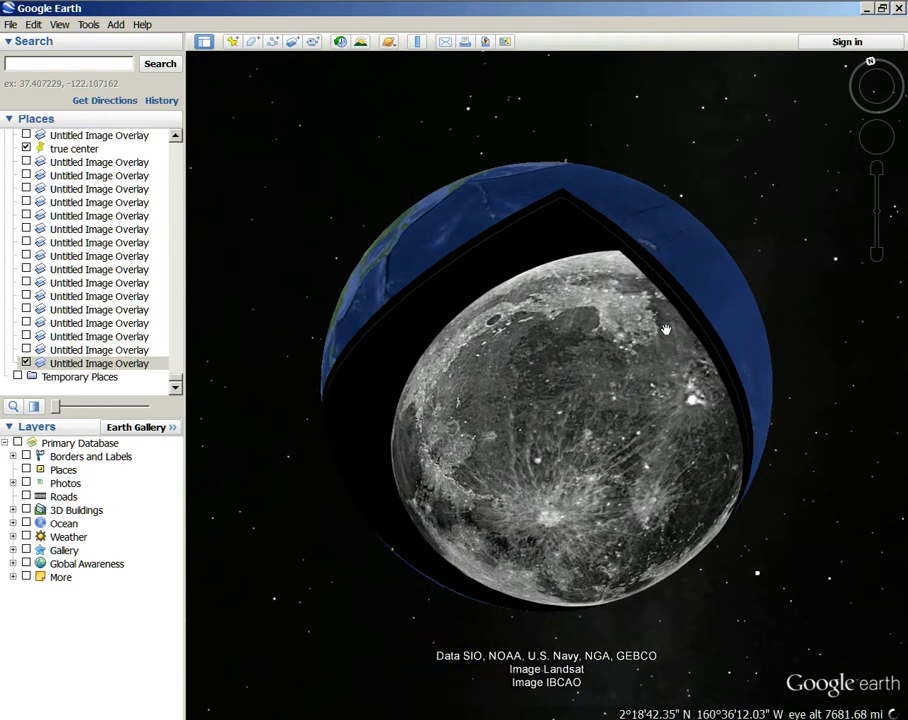
{"action": "left_click_drag", "start_coordinate": [468, 402], "coordinate": [466, 372]}
{"action": "scroll", "coordinate": [379, 336], "scroll_direction": "up", "scroll_amount": 2}
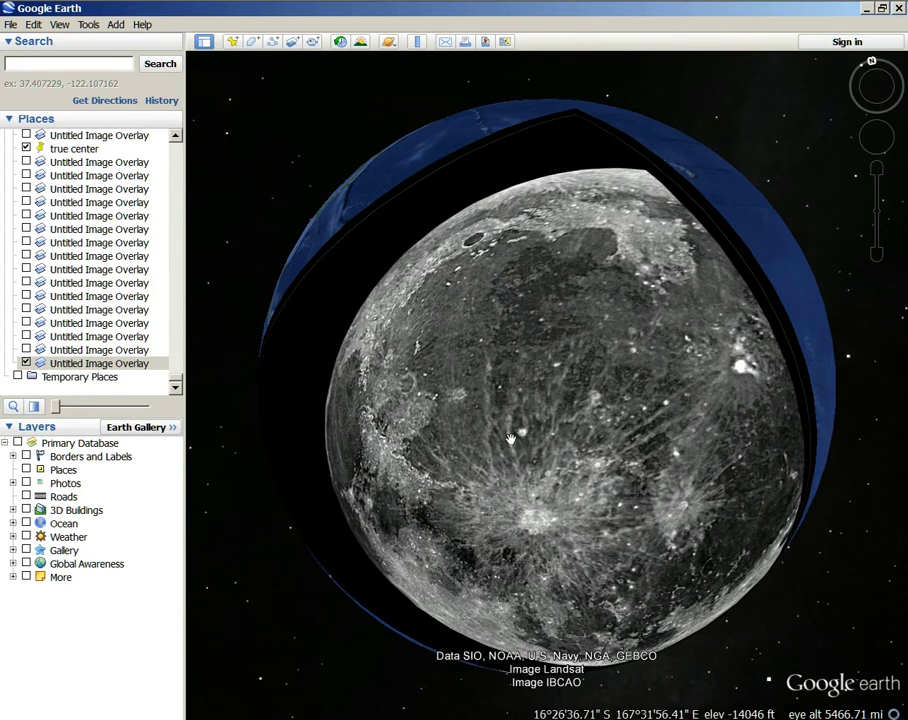
{"action": "scroll", "coordinate": [512, 440], "scroll_direction": "down", "scroll_amount": 2}
{"action": "left_click_drag", "start_coordinate": [622, 457], "coordinate": [500, 408]}
{"action": "left_click_drag", "start_coordinate": [704, 338], "coordinate": [520, 436]}
{"action": "left_click", "coordinate": [26, 363]}
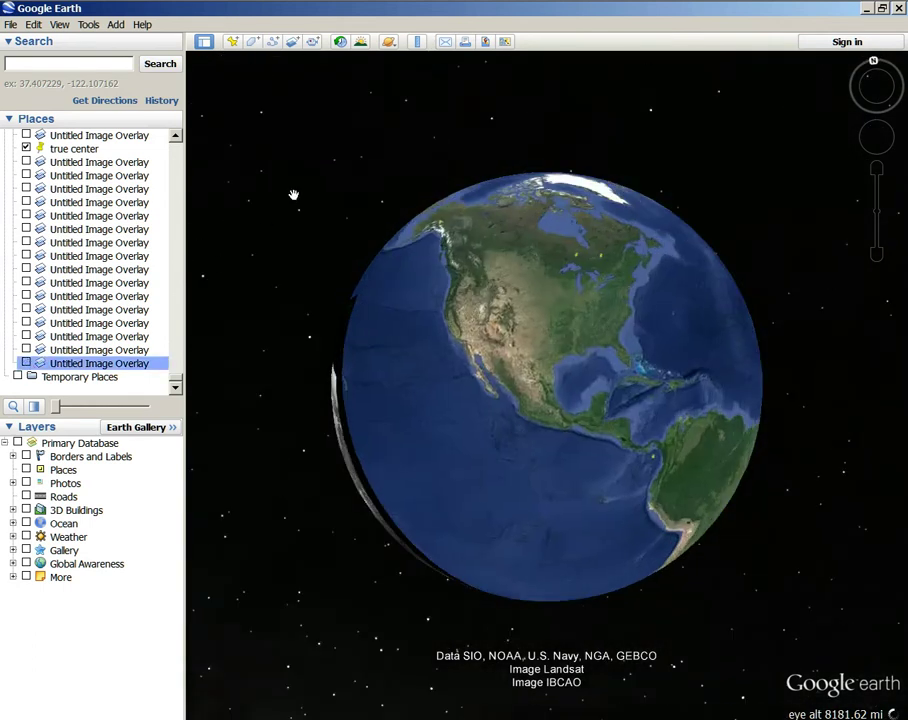
- Switch to the Moon globe and measure a line in miles across the large dark mare from its lower edge to its upper edge
{"action": "left_click", "coordinate": [389, 41]}
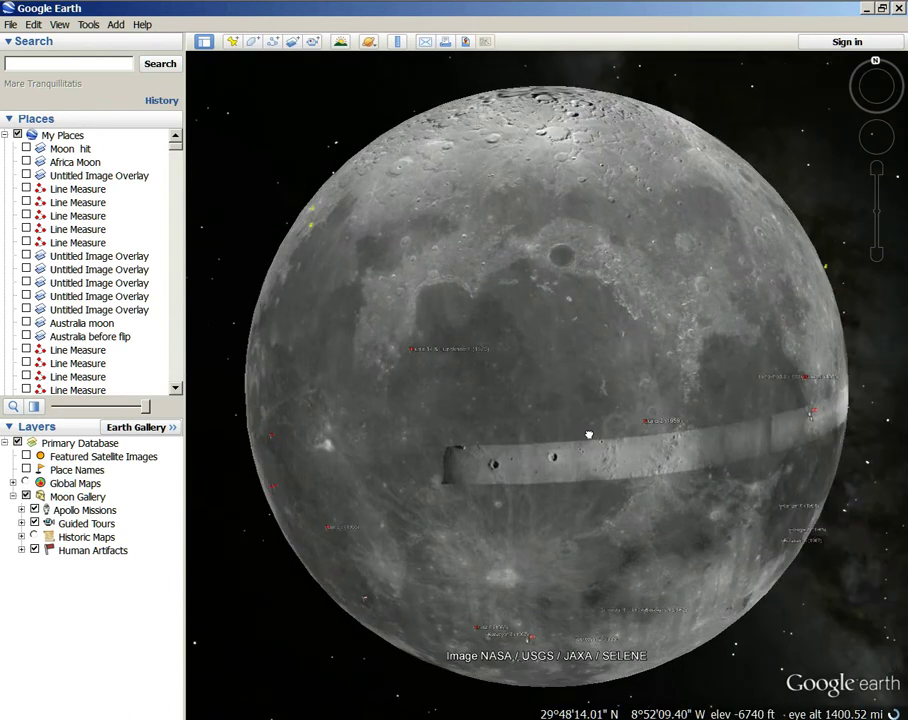
{"action": "left_click", "coordinate": [397, 42]}
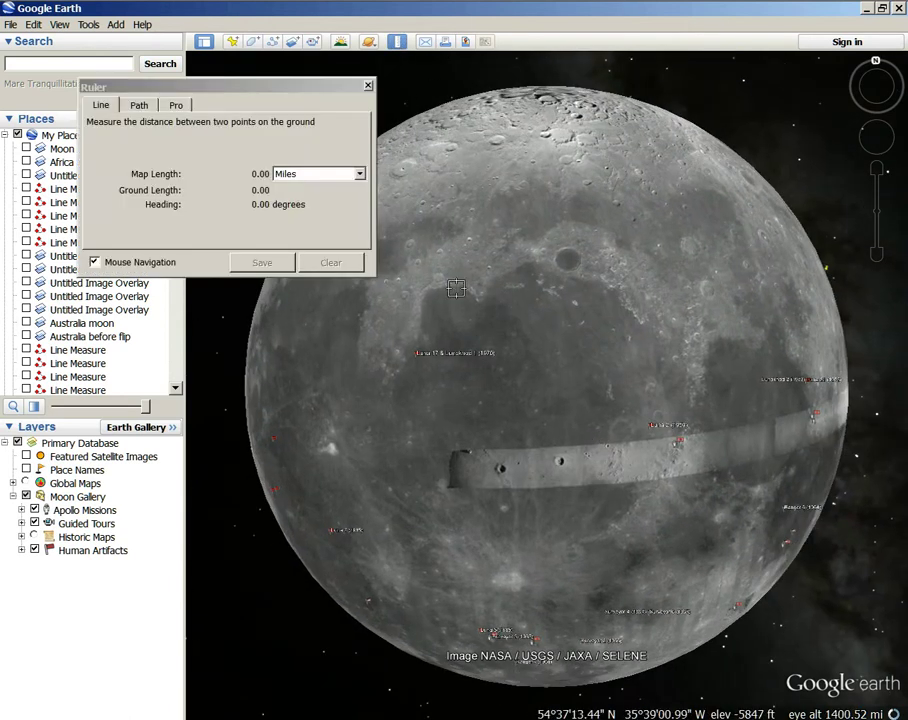
{"action": "left_click", "coordinate": [622, 524]}
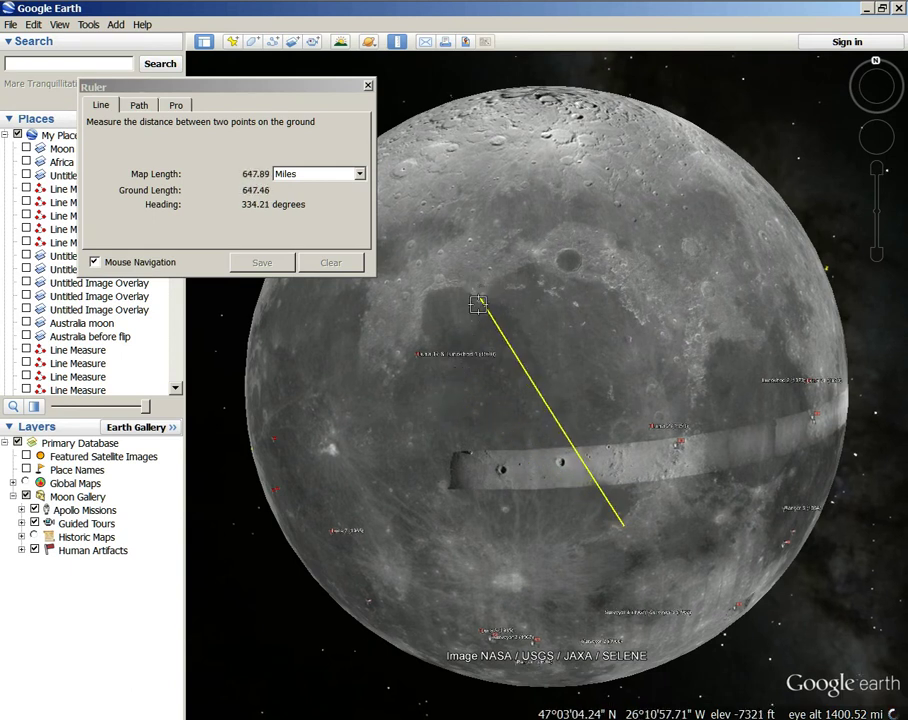
{"action": "left_click", "coordinate": [478, 304]}
{"action": "left_click_drag", "start_coordinate": [313, 438], "coordinate": [328, 295]}
{"action": "left_click_drag", "start_coordinate": [837, 354], "coordinate": [828, 474]}
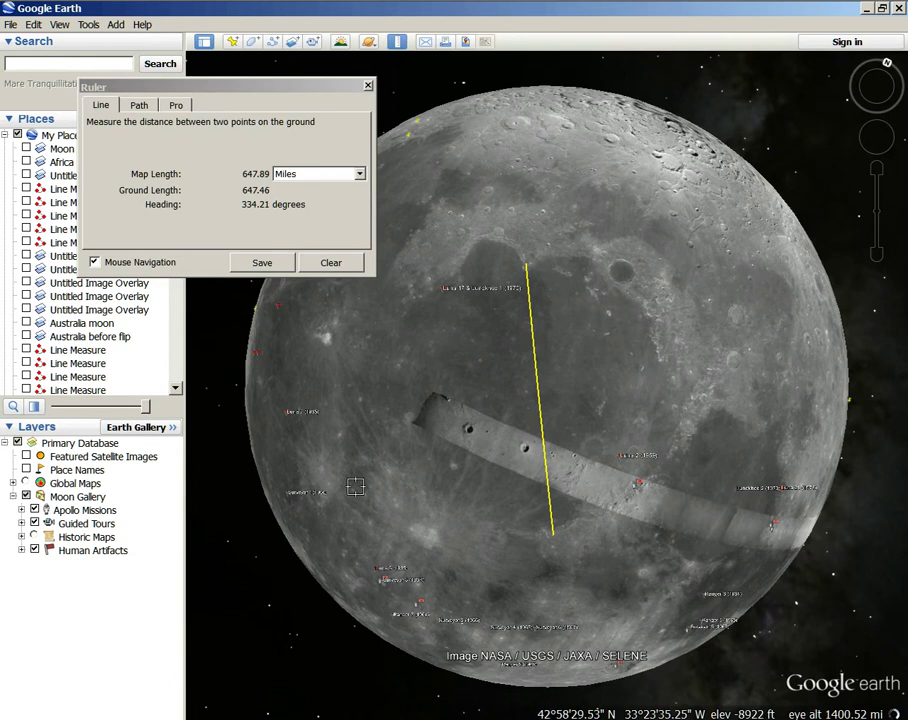
{"action": "left_click_drag", "start_coordinate": [355, 487], "coordinate": [432, 486]}
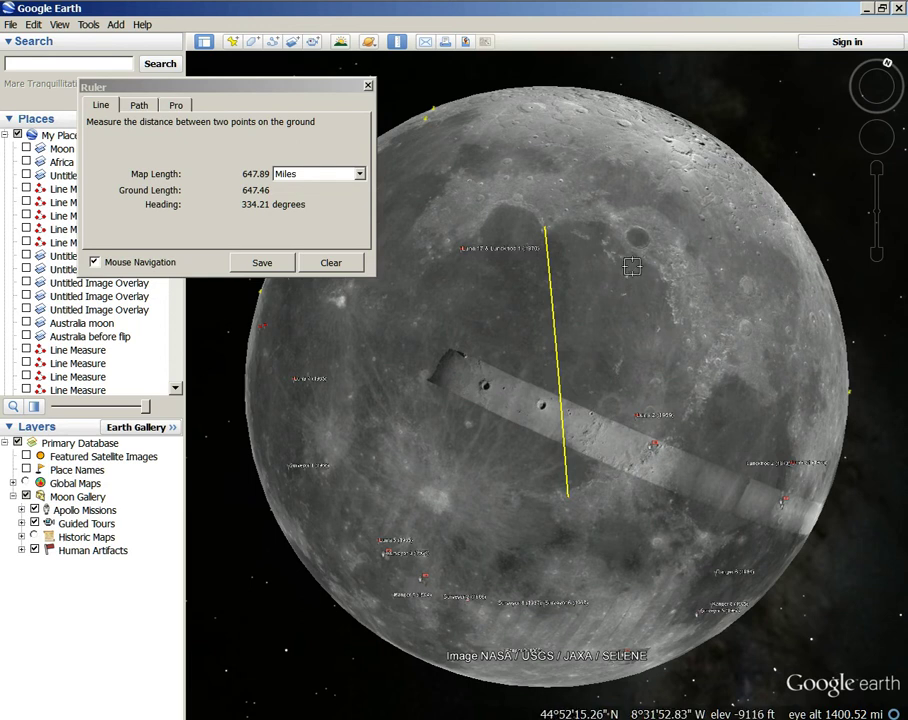
{"action": "left_click", "coordinate": [367, 87]}
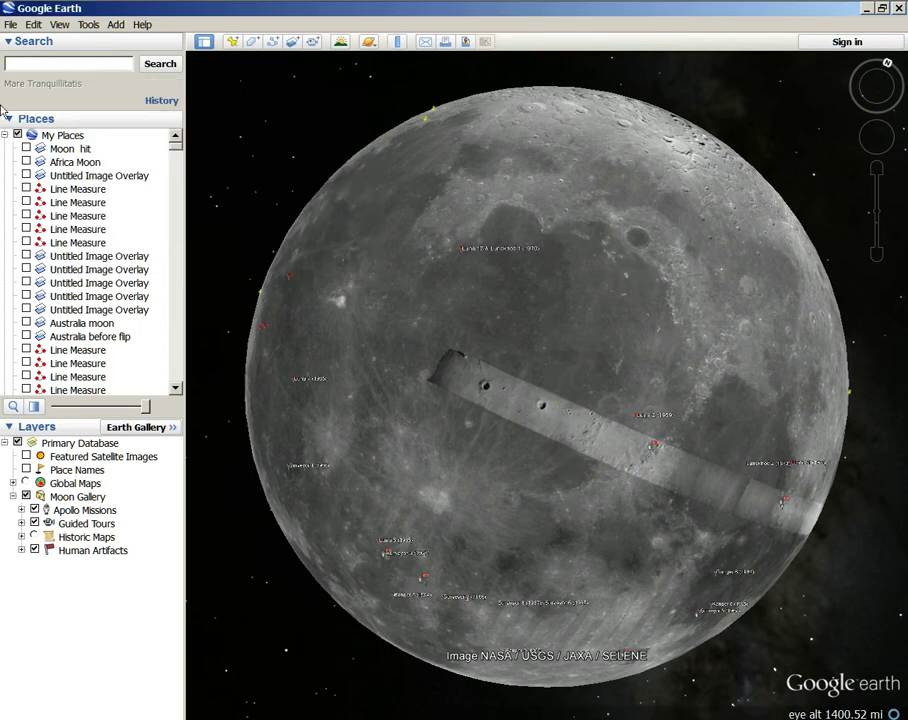
{"action": "left_click", "coordinate": [10, 24]}
{"action": "mouse_move", "coordinate": [136, 60]}
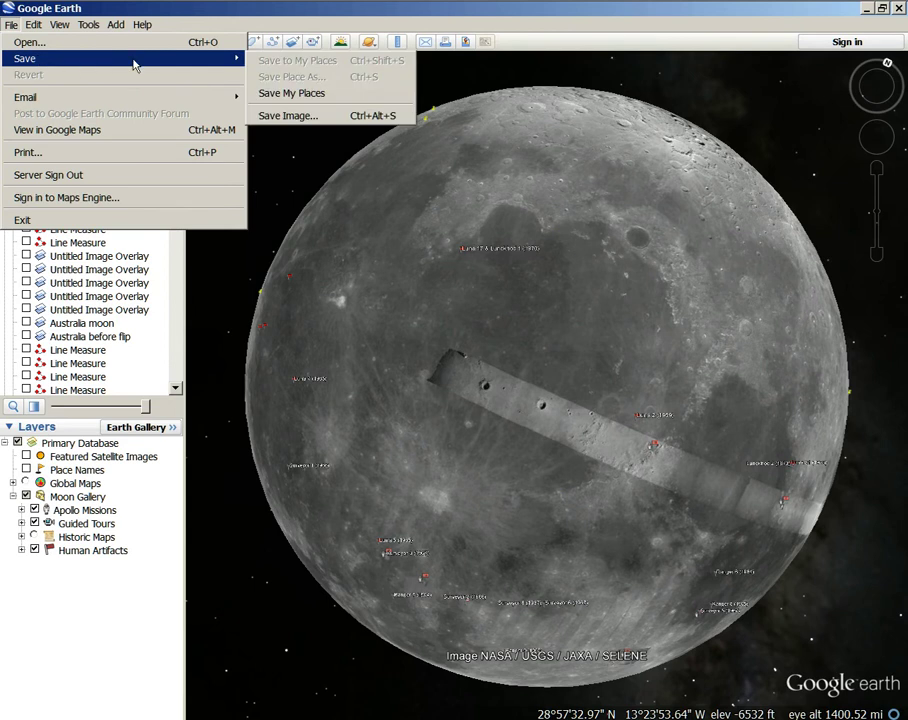
{"action": "left_click", "coordinate": [292, 116]}
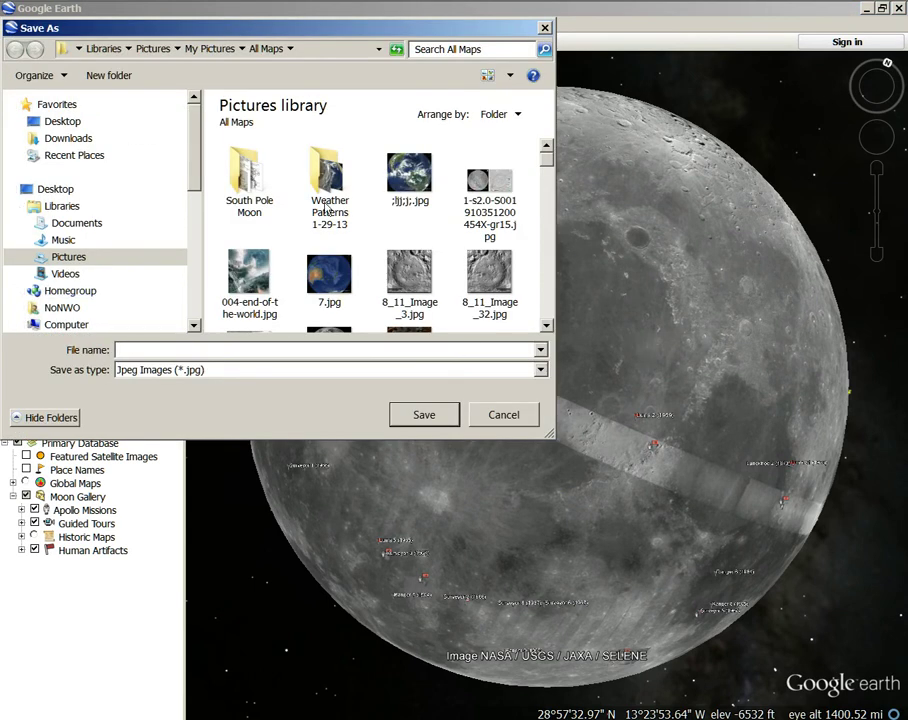
{"action": "left_click", "coordinate": [503, 415]}
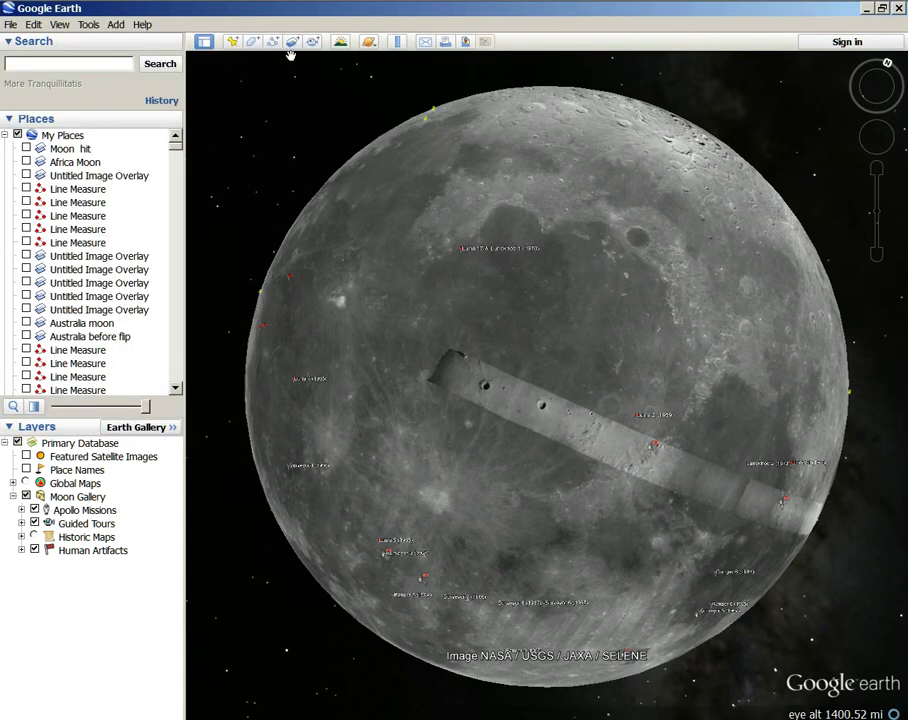
{"action": "left_click", "coordinate": [369, 42]}
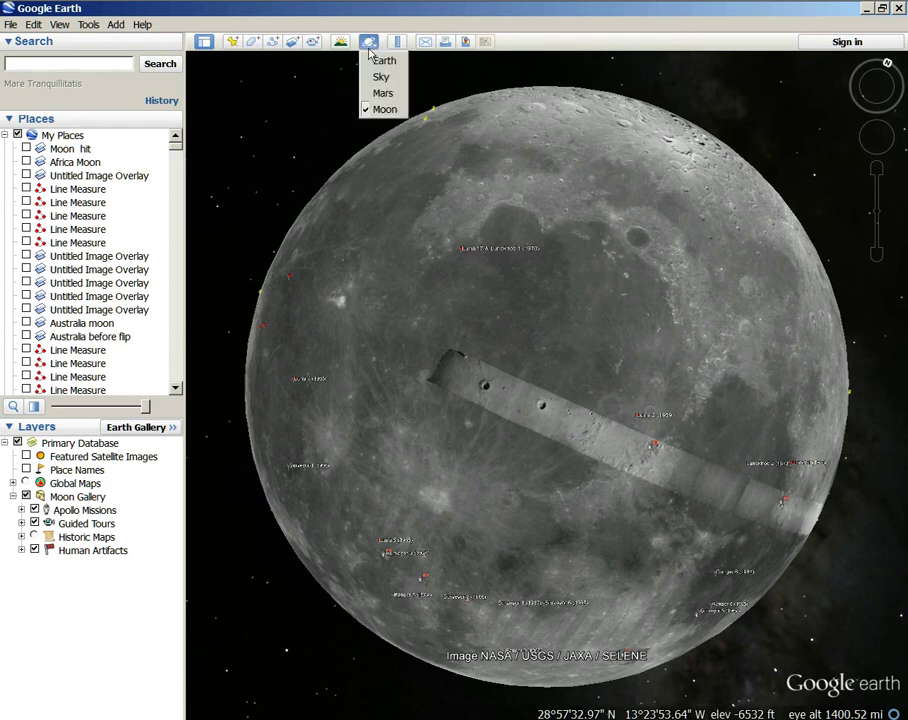
{"action": "left_click", "coordinate": [384, 110]}
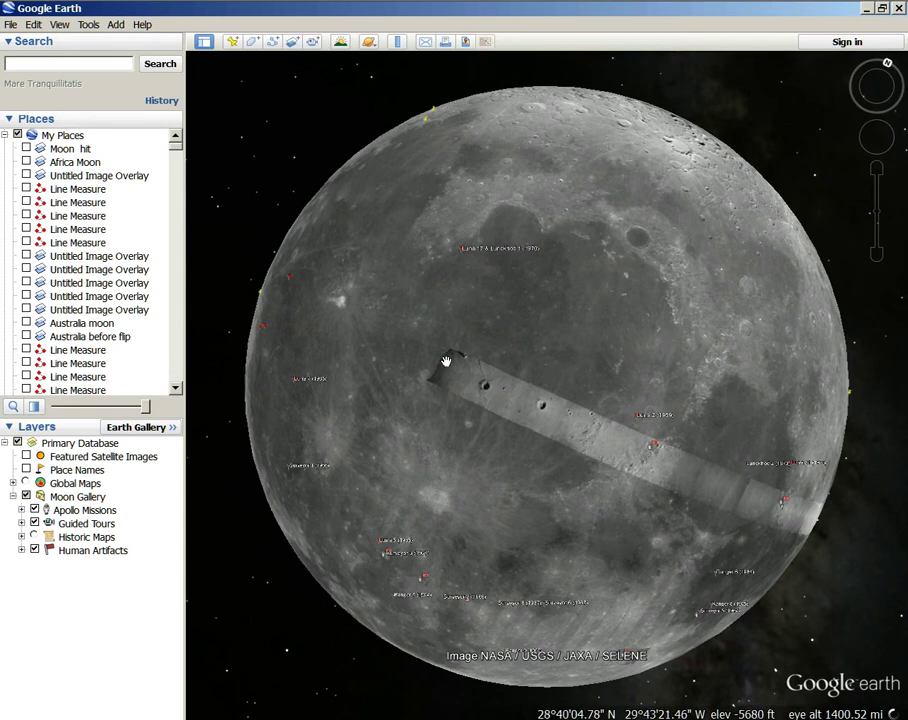
- Switch back to the Earth globe and start a new image overlay with 8_11_Image_3.jpg from the All Maps folder as its picture
{"action": "left_click", "coordinate": [369, 42]}
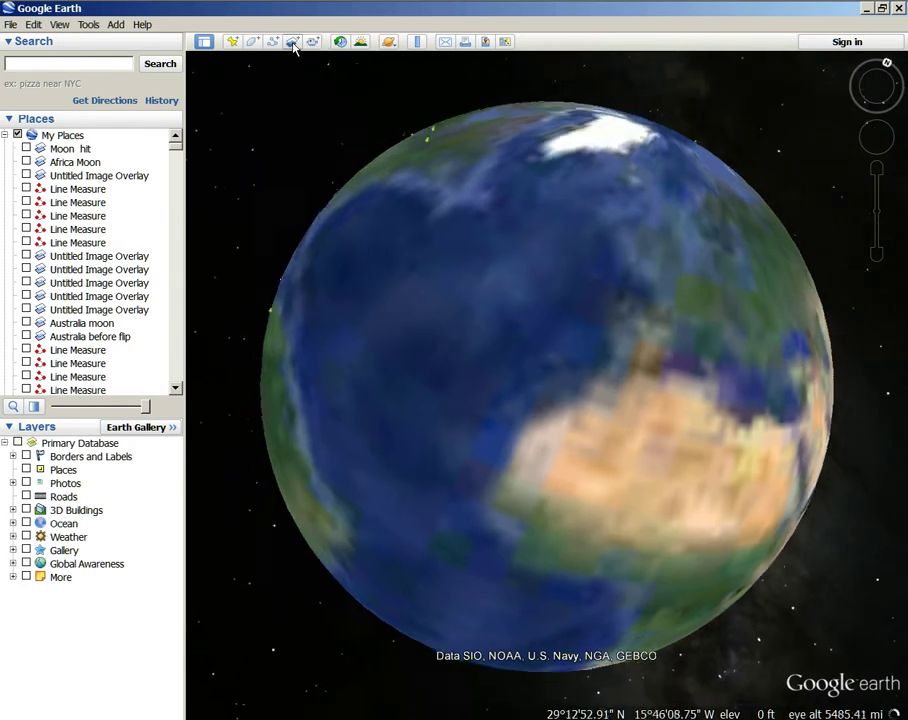
{"action": "left_click", "coordinate": [292, 43]}
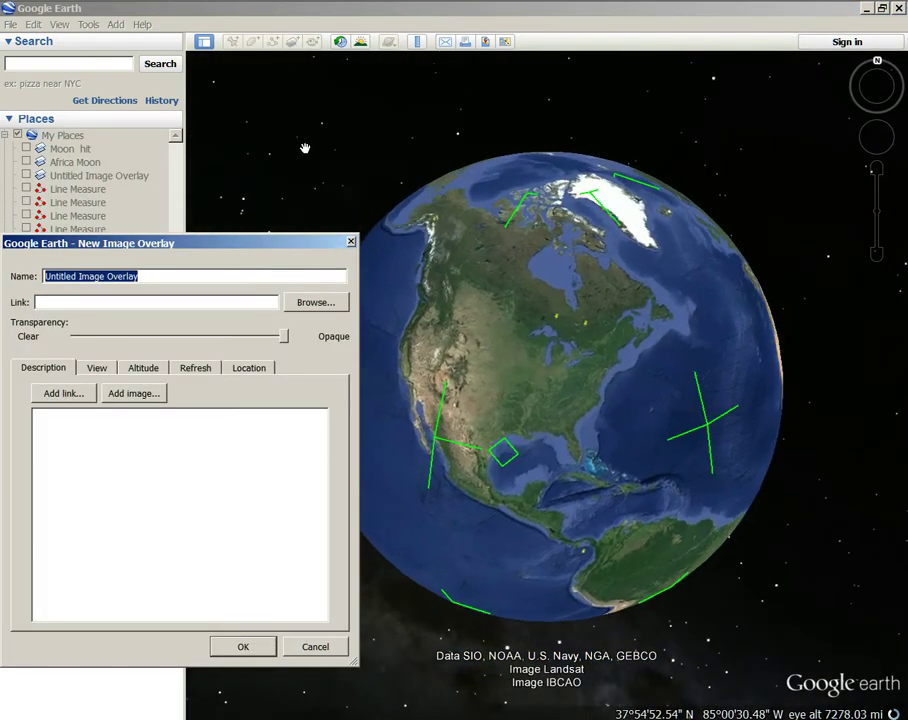
{"action": "left_click", "coordinate": [312, 303]}
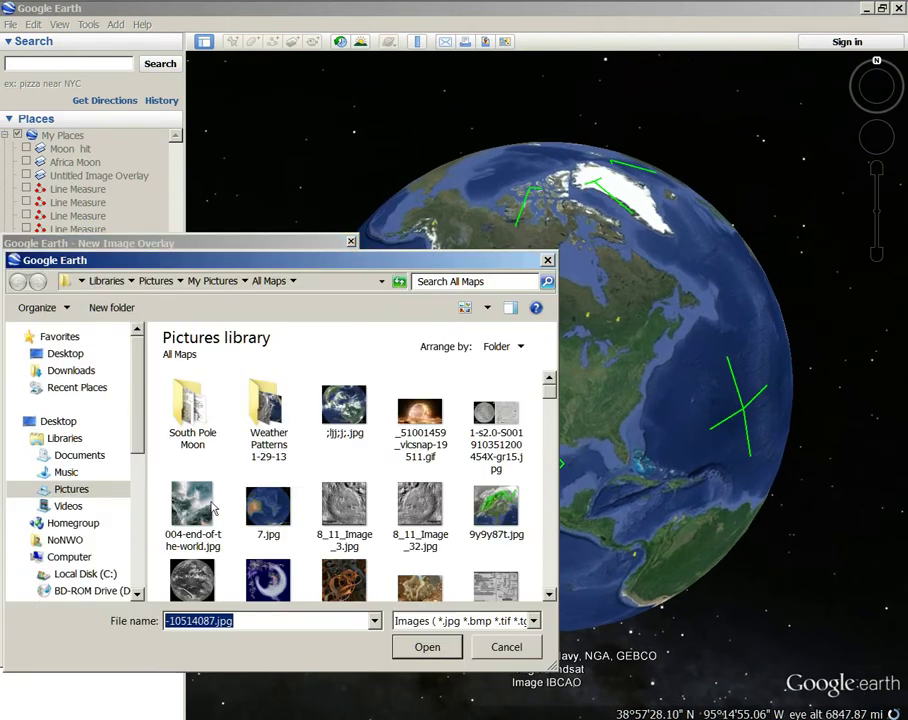
{"action": "left_click", "coordinate": [343, 511]}
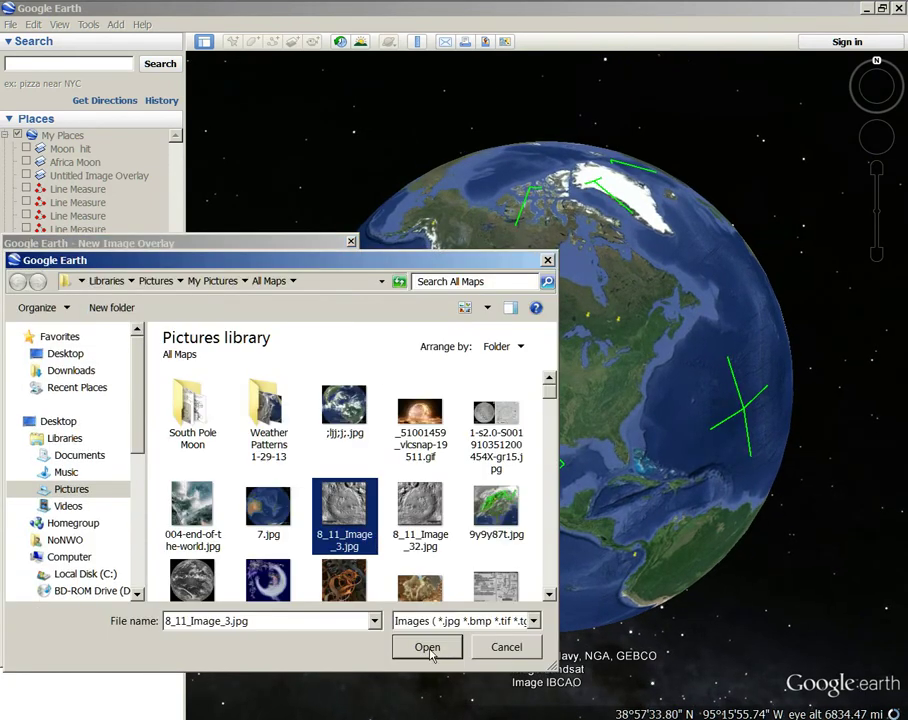
- Open 8_11_Image_3.jpg in Paint, look at the mirrored crater picture and its rotate and flip options, and close it without changes
{"action": "right_click", "coordinate": [350, 508]}
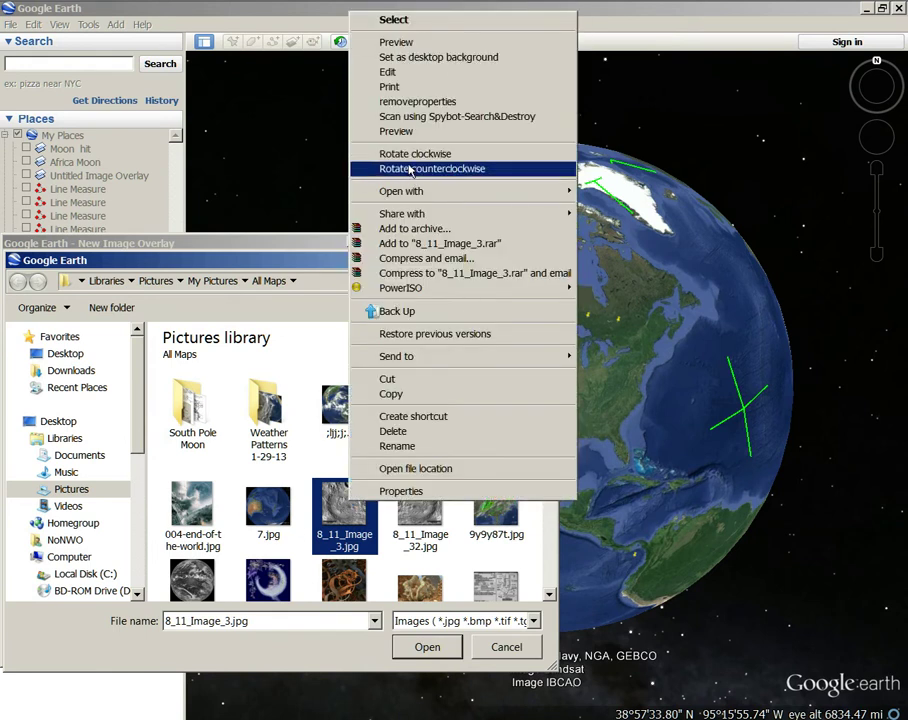
{"action": "mouse_move", "coordinate": [450, 191]}
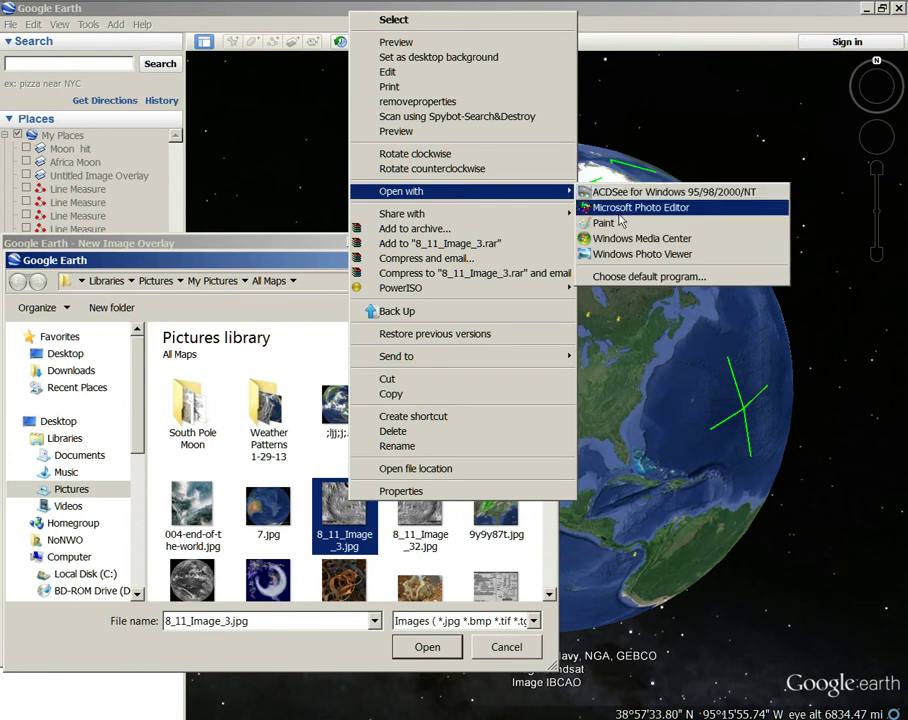
{"action": "left_click", "coordinate": [606, 223]}
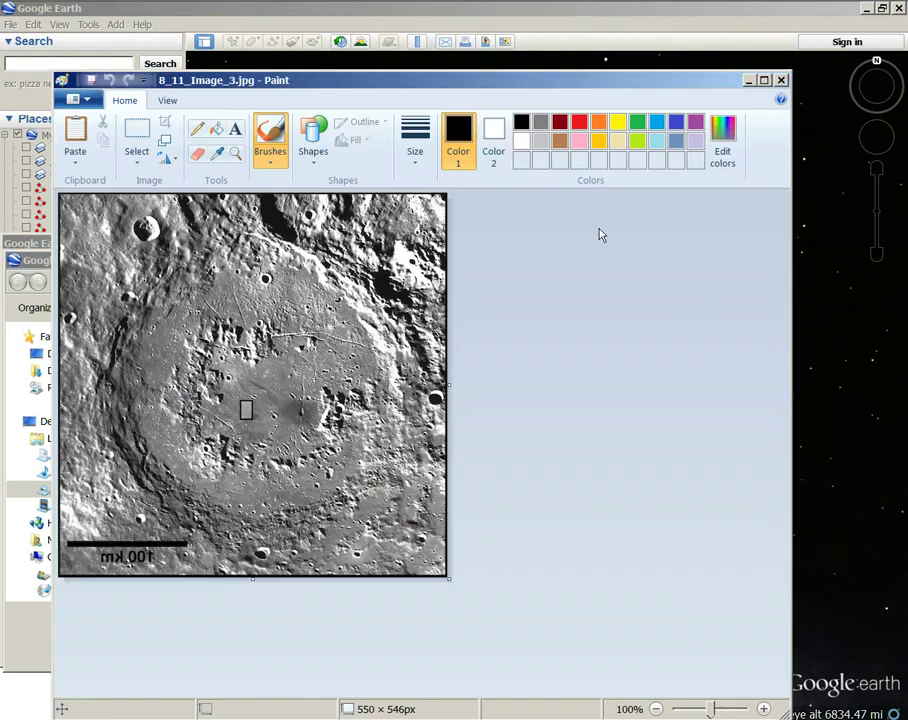
{"action": "left_click", "coordinate": [171, 160]}
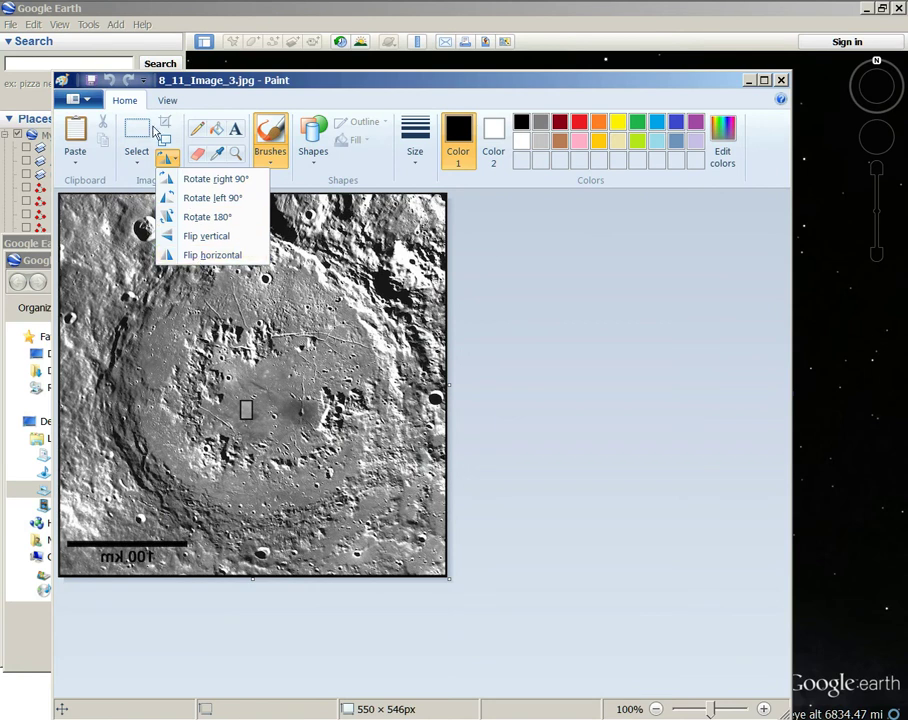
{"action": "left_click", "coordinate": [97, 103]}
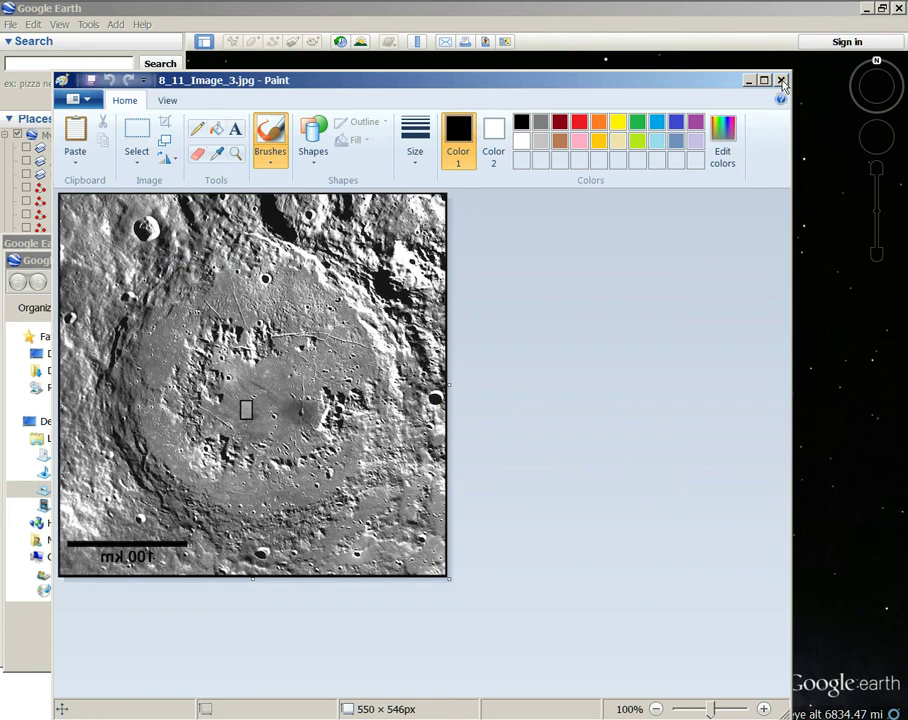
{"action": "left_click", "coordinate": [782, 80]}
- Load the crater picture into the new overlay and shrink it by pulling in its edges over the eastern Pacific
{"action": "left_click", "coordinate": [429, 647]}
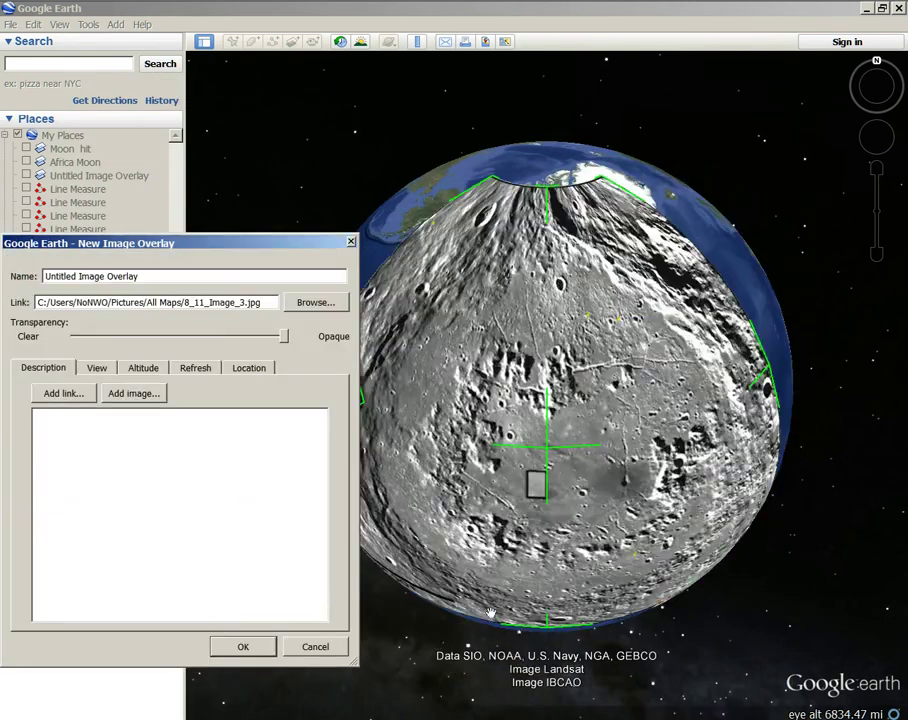
{"action": "left_click_drag", "start_coordinate": [706, 388], "coordinate": [720, 429]}
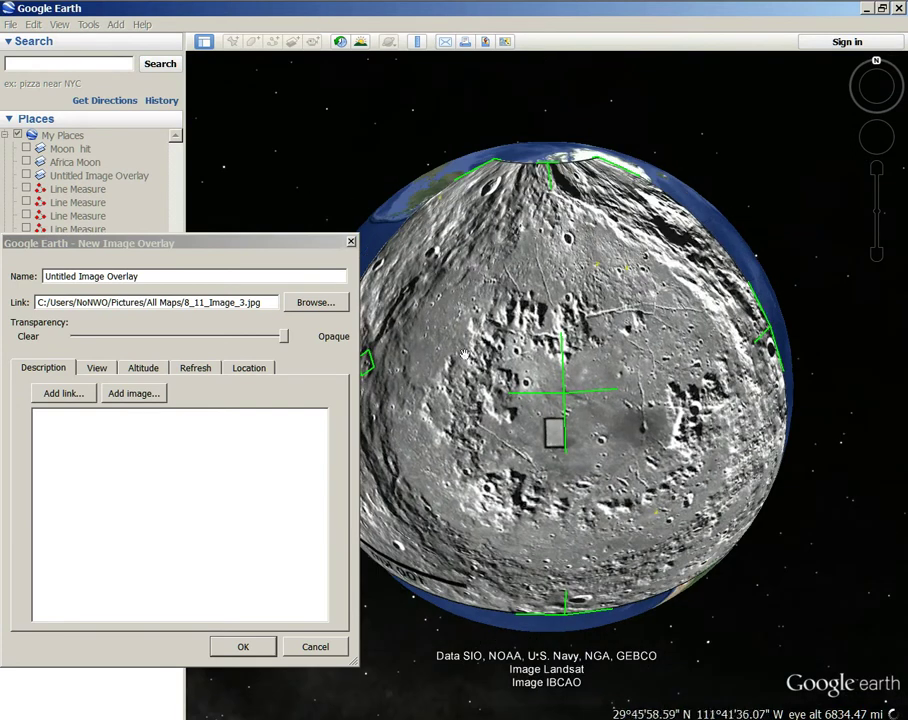
{"action": "left_click_drag", "start_coordinate": [553, 168], "coordinate": [560, 316]}
{"action": "left_click_drag", "start_coordinate": [510, 430], "coordinate": [514, 263]}
{"action": "left_click_drag", "start_coordinate": [783, 343], "coordinate": [575, 384]}
{"action": "left_click_drag", "start_coordinate": [503, 422], "coordinate": [682, 433]}
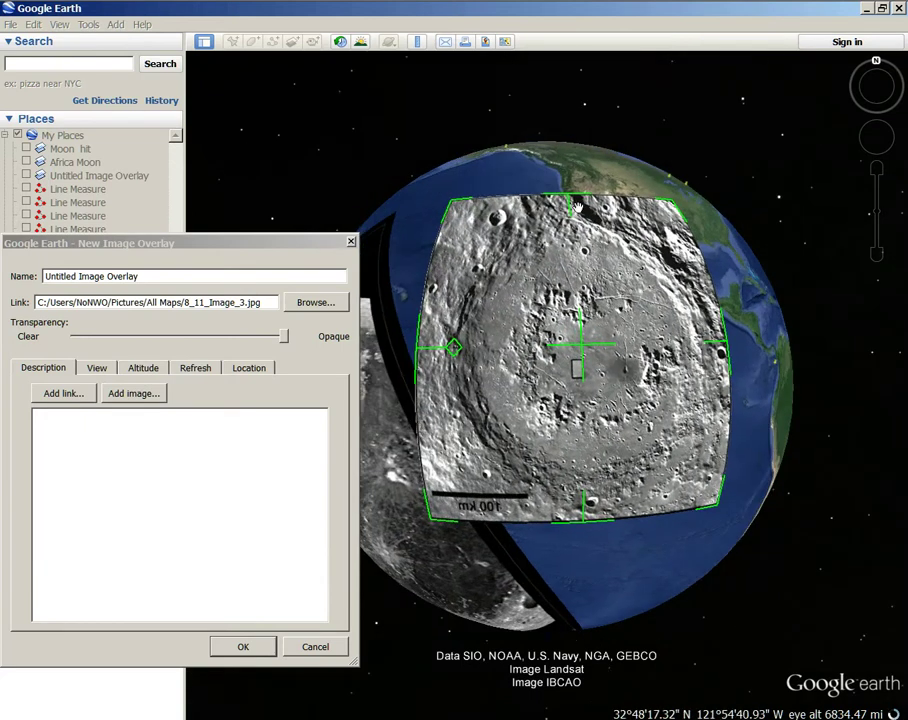
{"action": "left_click_drag", "start_coordinate": [570, 203], "coordinate": [574, 307]}
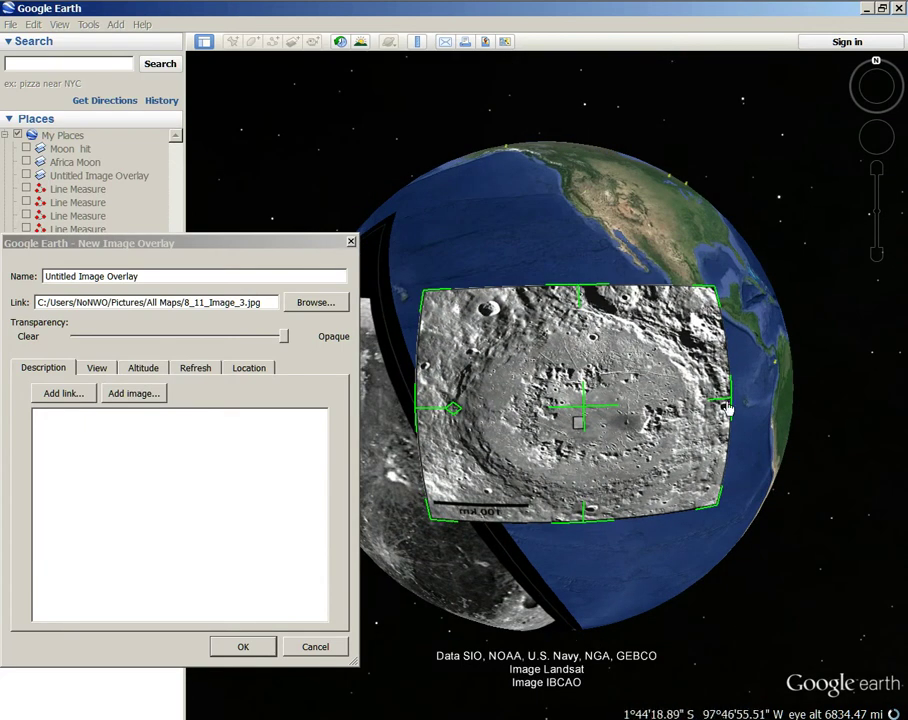
{"action": "left_click_drag", "start_coordinate": [729, 404], "coordinate": [679, 413]}
- Move the crater overlay onto the western half of the lunar image and create it
{"action": "left_click_drag", "start_coordinate": [513, 323], "coordinate": [605, 334]}
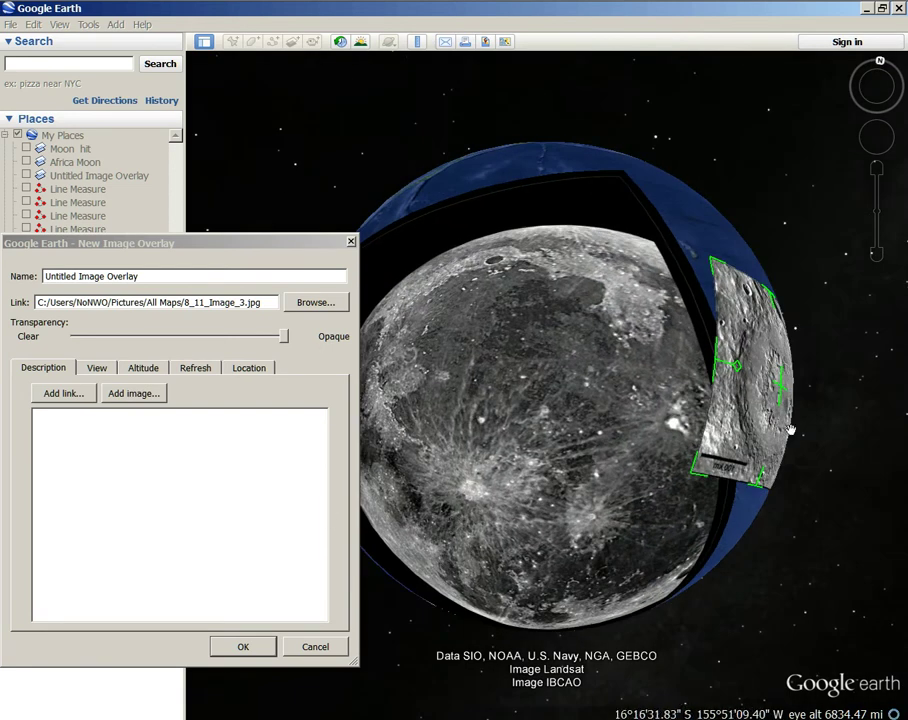
{"action": "left_click_drag", "start_coordinate": [781, 392], "coordinate": [444, 498]}
{"action": "left_click_drag", "start_coordinate": [458, 287], "coordinate": [571, 216]}
{"action": "scroll", "coordinate": [547, 342], "scroll_direction": "up", "scroll_amount": 4}
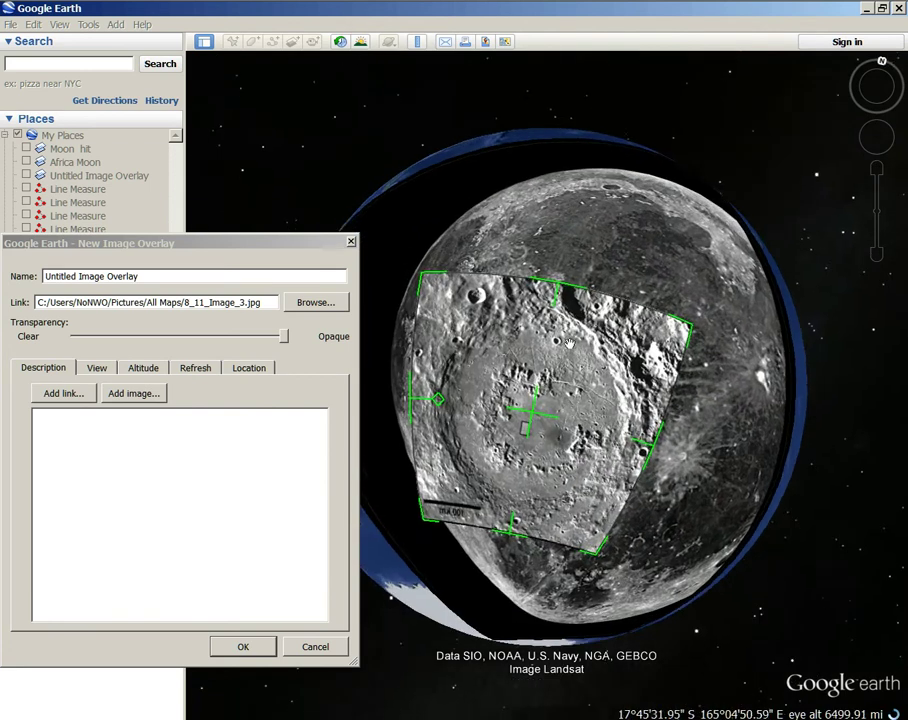
{"action": "left_click_drag", "start_coordinate": [541, 445], "coordinate": [627, 322]}
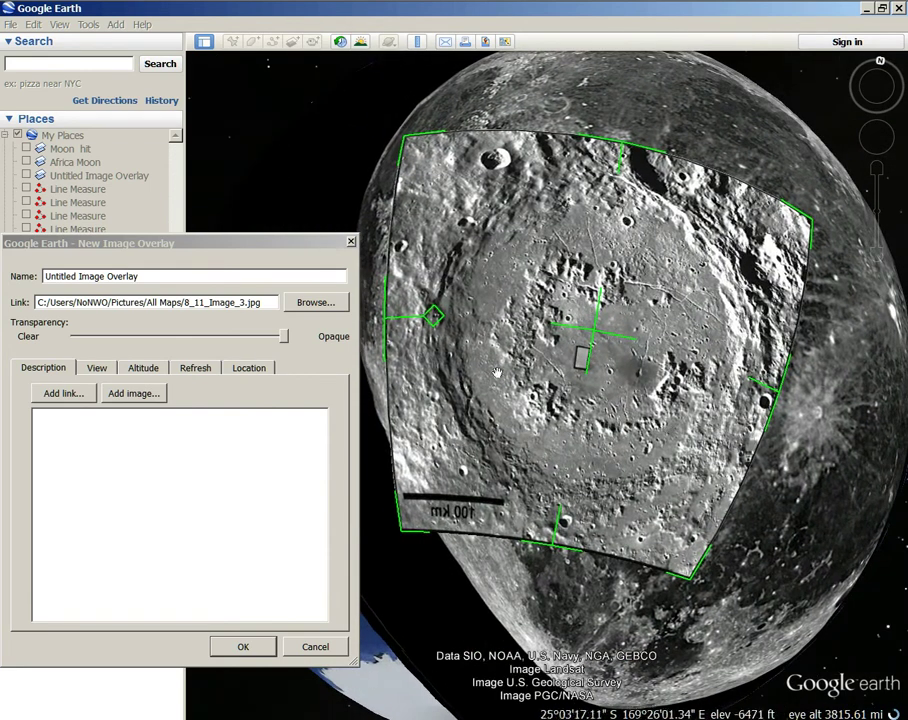
{"action": "left_click", "coordinate": [243, 646]}
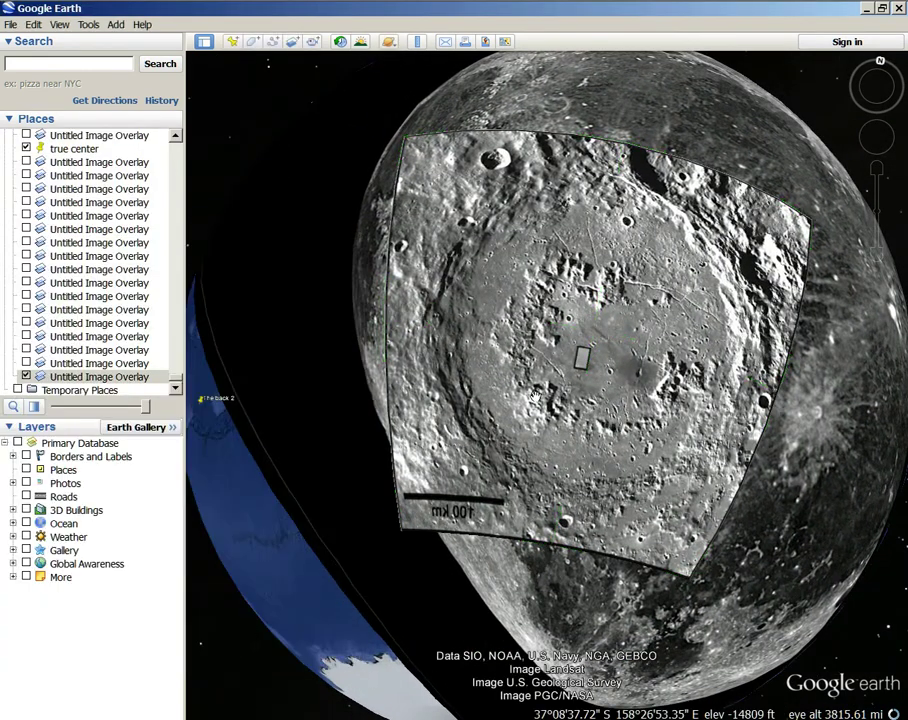
- Show the South America map overlay beneath the crater overlay
{"action": "scroll", "coordinate": [520, 432], "scroll_direction": "up", "scroll_amount": 5}
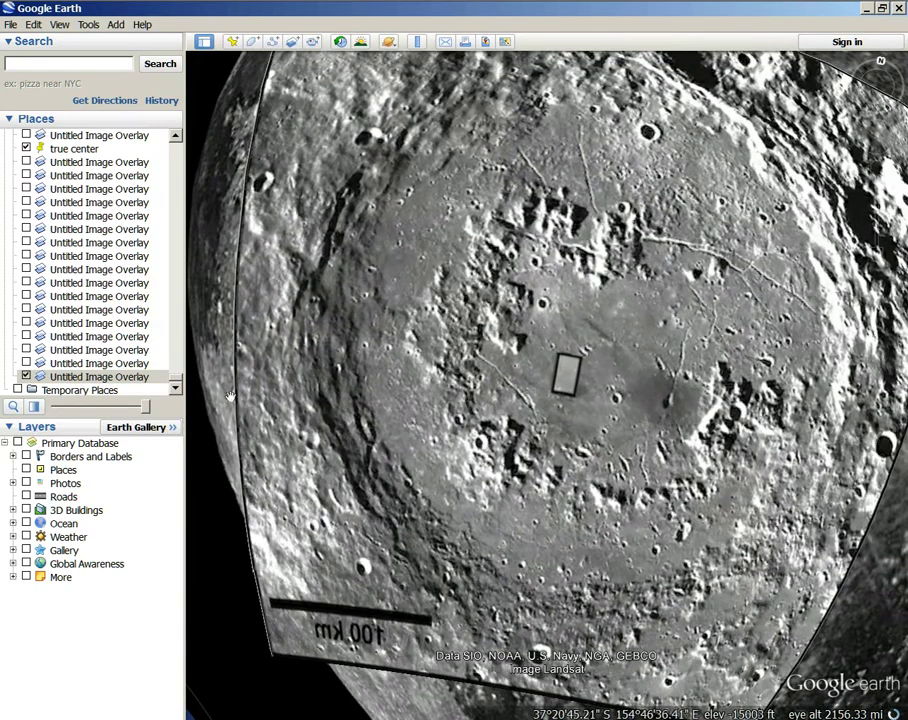
{"action": "double_click", "coordinate": [24, 362]}
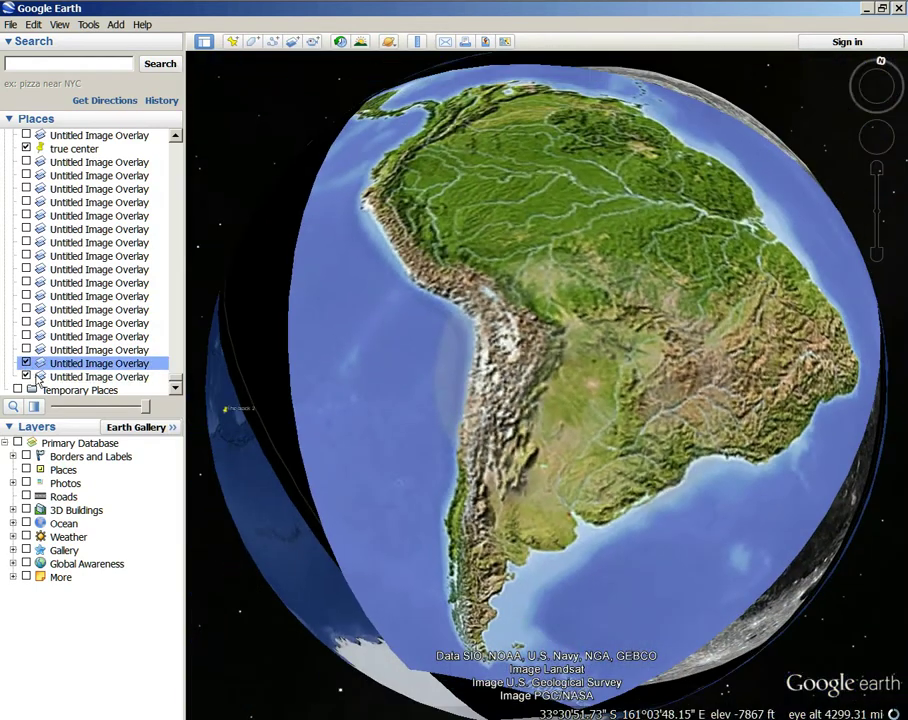
{"action": "left_click", "coordinate": [36, 377]}
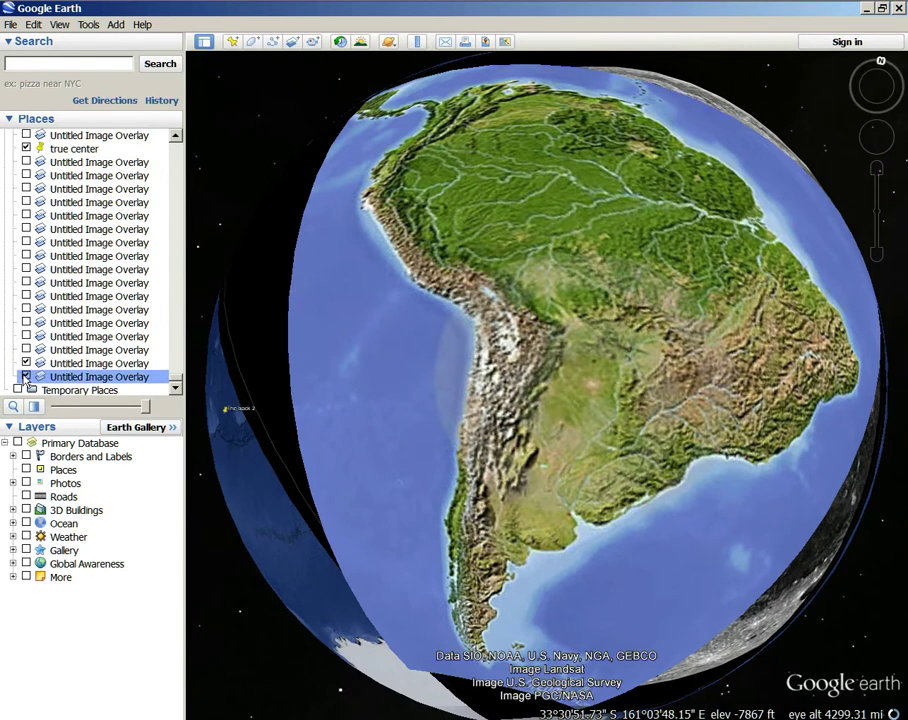
{"action": "scroll", "coordinate": [67, 385], "scroll_direction": "down", "scroll_amount": 1}
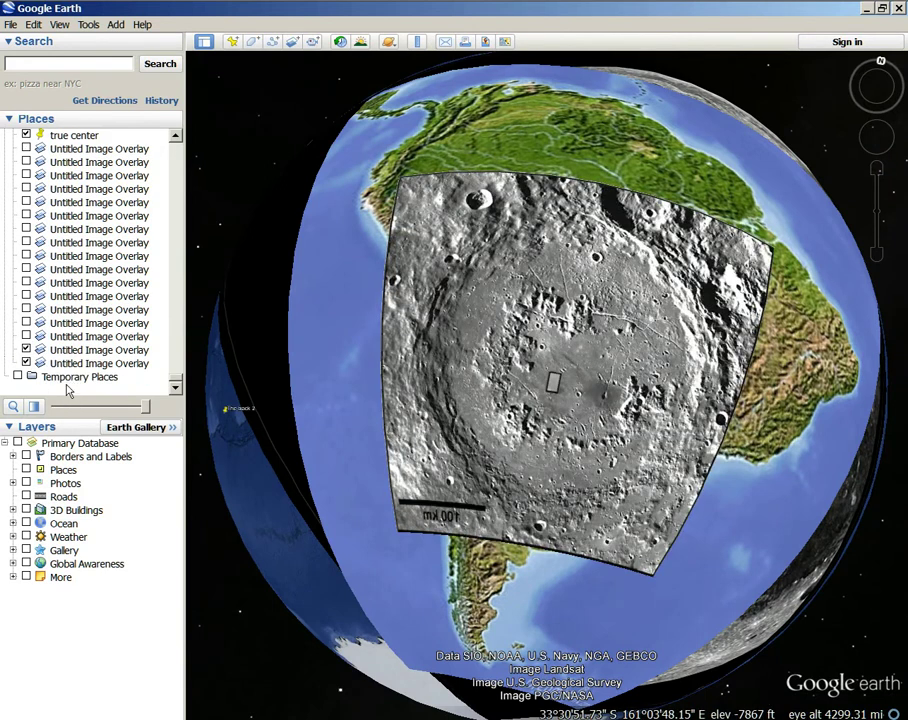
- Edit the crater overlay, shrinking it from one corner and moving it down to the west coast of South America
{"action": "right_click", "coordinate": [67, 360]}
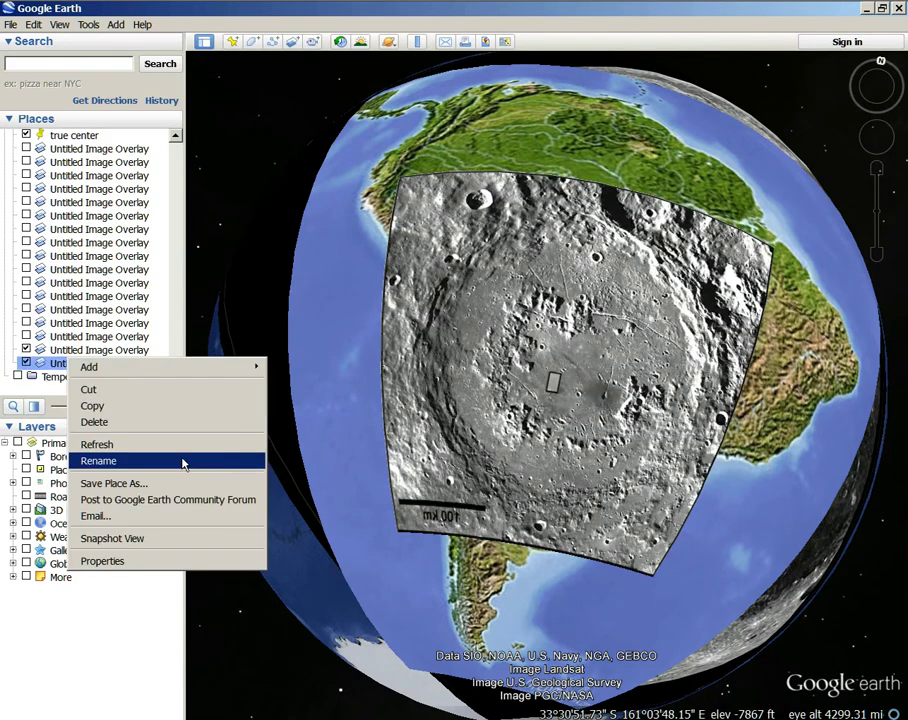
{"action": "left_click", "coordinate": [111, 561]}
{"action": "left_click_drag", "start_coordinate": [738, 416], "coordinate": [505, 392]}
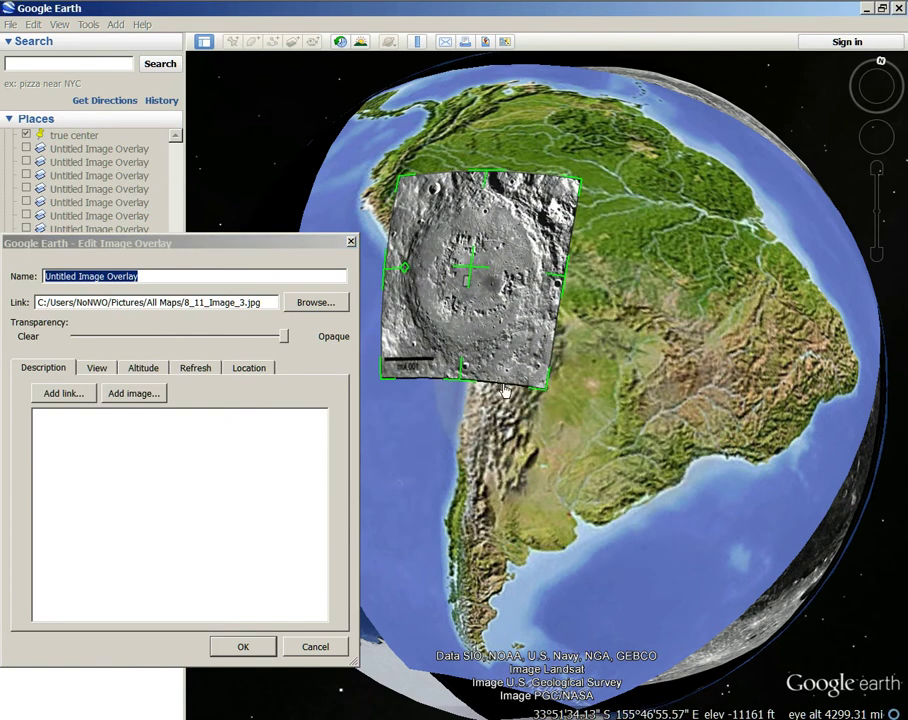
{"action": "left_click_drag", "start_coordinate": [482, 283], "coordinate": [478, 480]}
{"action": "left_click_drag", "start_coordinate": [480, 356], "coordinate": [514, 451]}
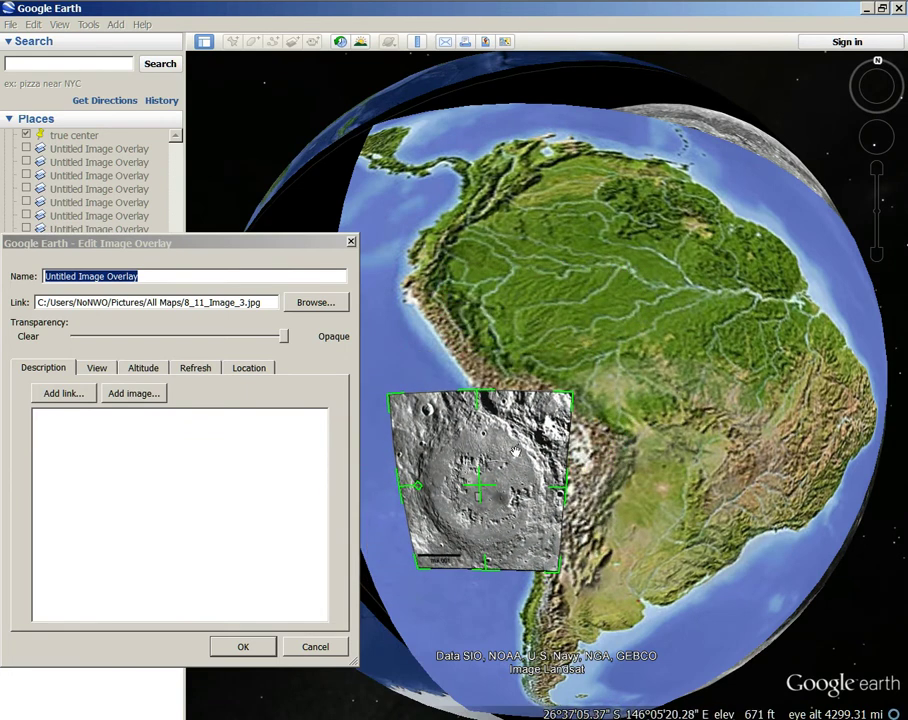
- Rotate the crater overlay about a quarter turn clockwise and shift it east onto the Andes coast
{"action": "scroll", "coordinate": [506, 466], "scroll_direction": "up", "scroll_amount": 2}
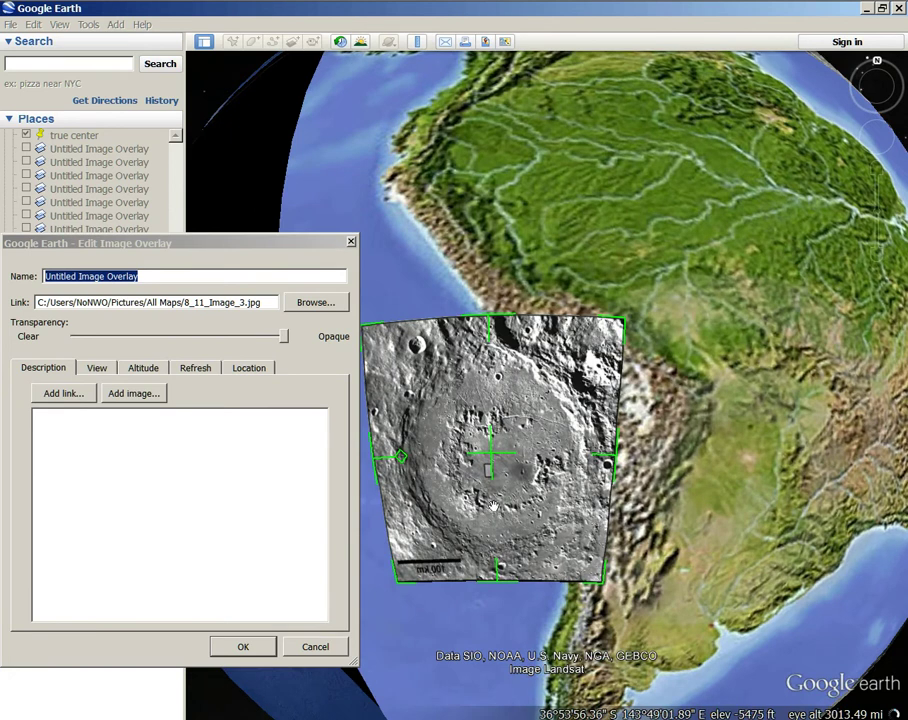
{"action": "left_click_drag", "start_coordinate": [399, 458], "coordinate": [493, 404]}
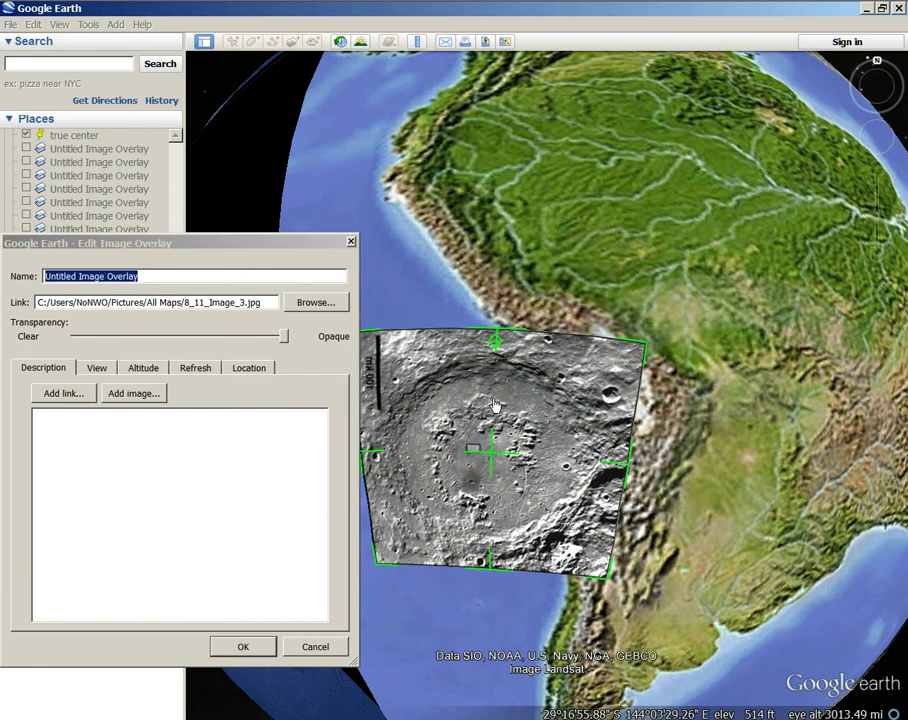
{"action": "left_click_drag", "start_coordinate": [489, 459], "coordinate": [556, 446]}
{"action": "scroll", "coordinate": [537, 474], "scroll_direction": "up", "scroll_amount": 2}
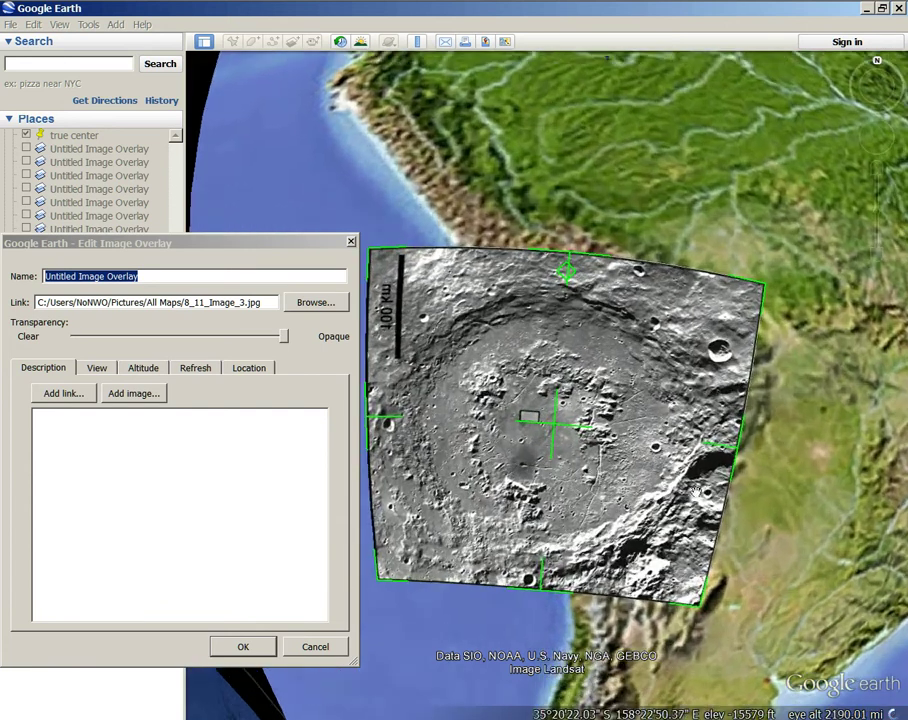
{"action": "left_click_drag", "start_coordinate": [698, 490], "coordinate": [634, 490]}
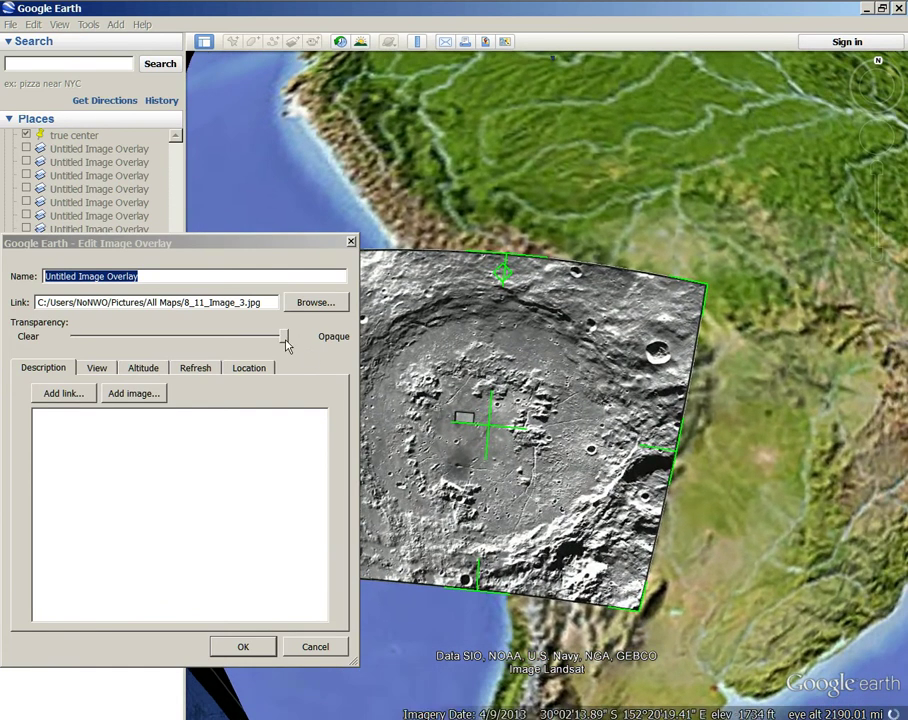
- Make the crater overlay semi-transparent, shift it west to line its rim up with the coastline, and restore full opacity
{"action": "left_click_drag", "start_coordinate": [286, 342], "coordinate": [213, 385]}
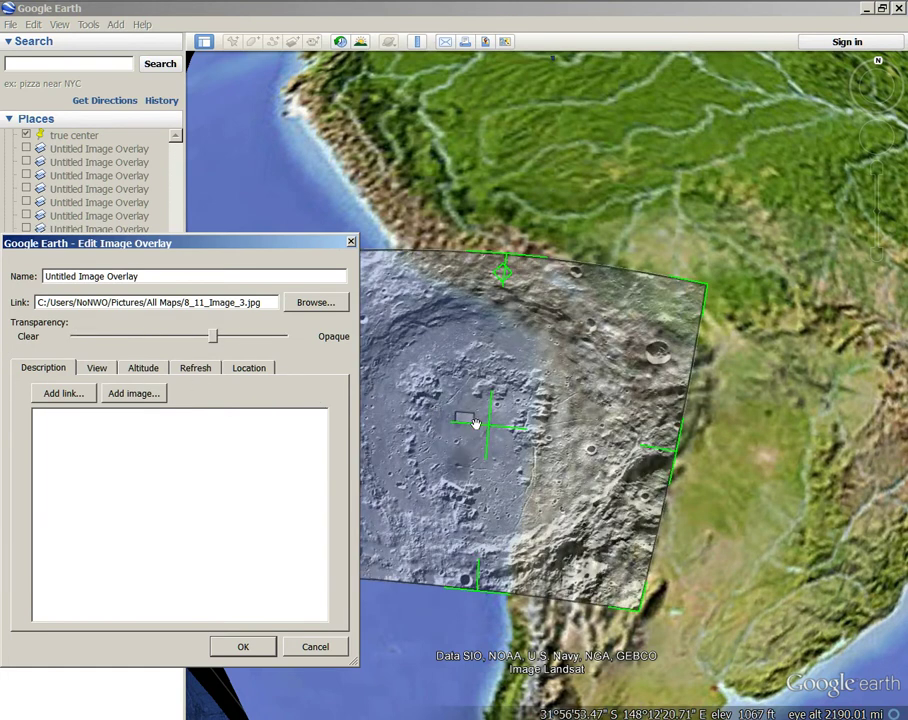
{"action": "left_click_drag", "start_coordinate": [476, 424], "coordinate": [398, 410]}
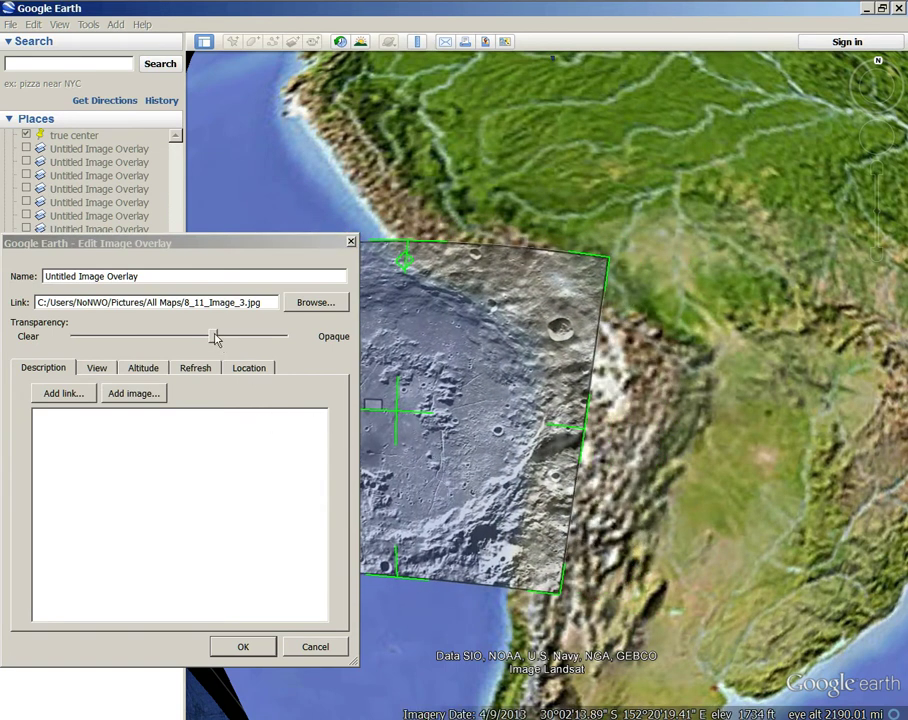
{"action": "left_click_drag", "start_coordinate": [214, 344], "coordinate": [614, 478]}
{"action": "scroll", "coordinate": [614, 478], "scroll_direction": "up", "scroll_amount": 3}
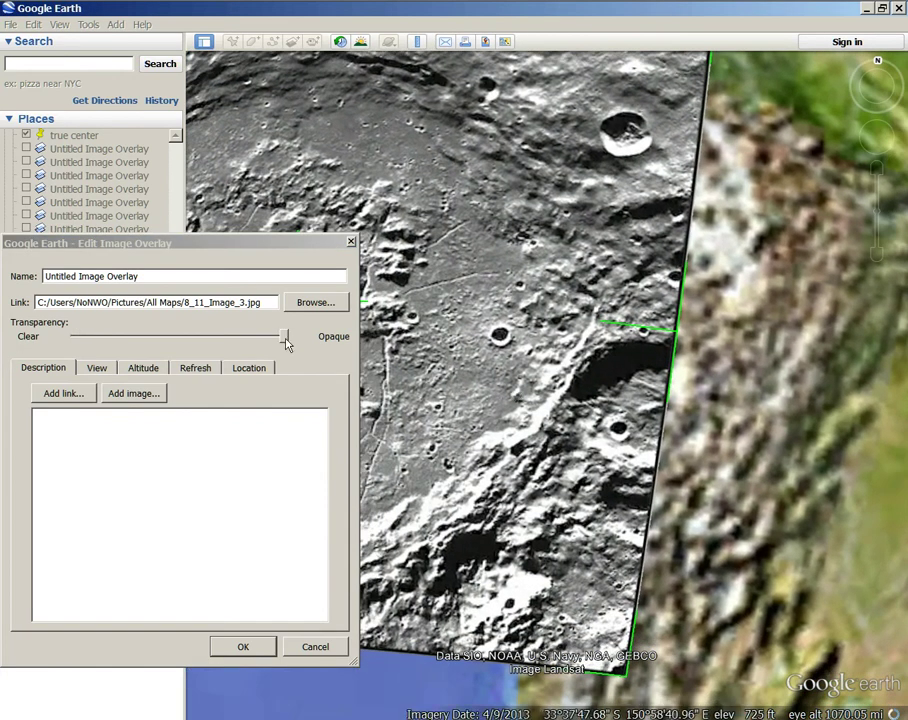
- Compare the crater's rim with South America's west coast by varying the overlay's transparency, ending fully opaque
{"action": "left_click_drag", "start_coordinate": [287, 343], "coordinate": [320, 367]}
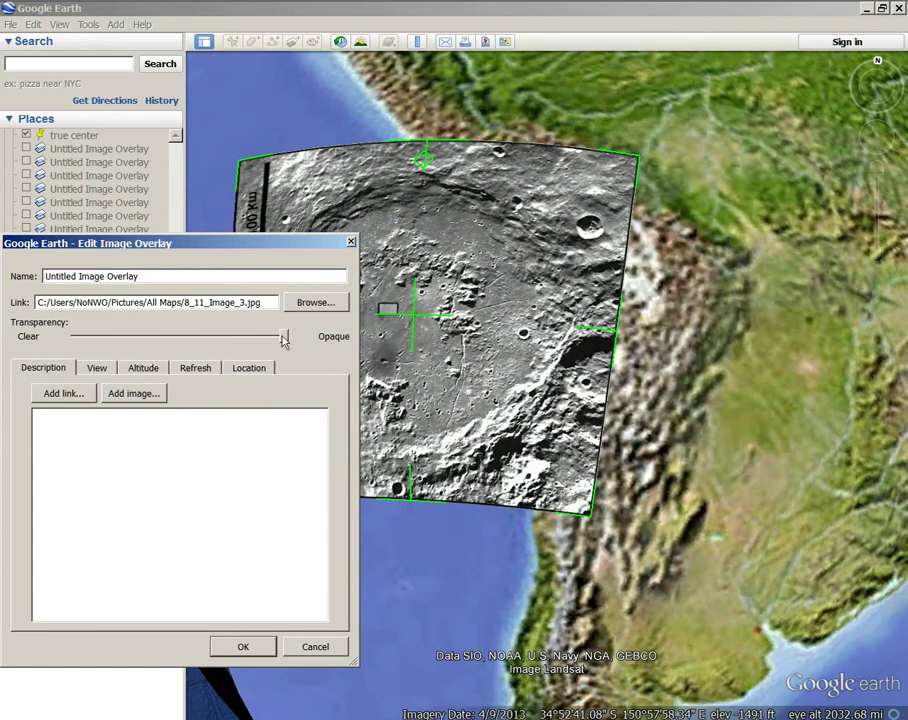
{"action": "left_click_drag", "start_coordinate": [283, 340], "coordinate": [288, 370]}
{"action": "scroll", "coordinate": [458, 410], "scroll_direction": "down", "scroll_amount": 3}
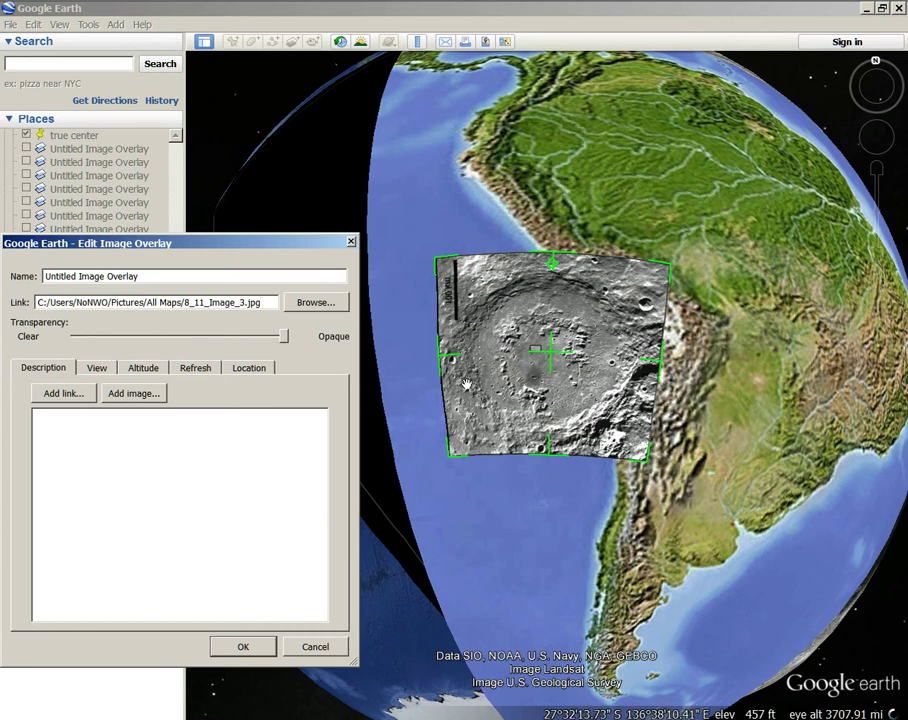
{"action": "left_click_drag", "start_coordinate": [757, 261], "coordinate": [690, 350]}
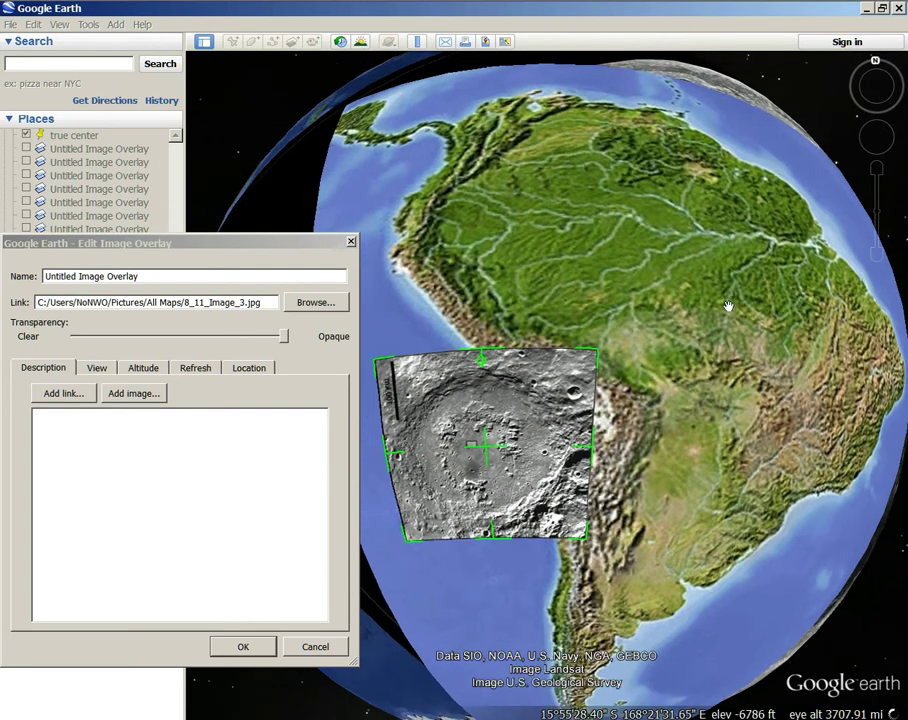
{"action": "scroll", "coordinate": [742, 369], "scroll_direction": "down", "scroll_amount": 3}
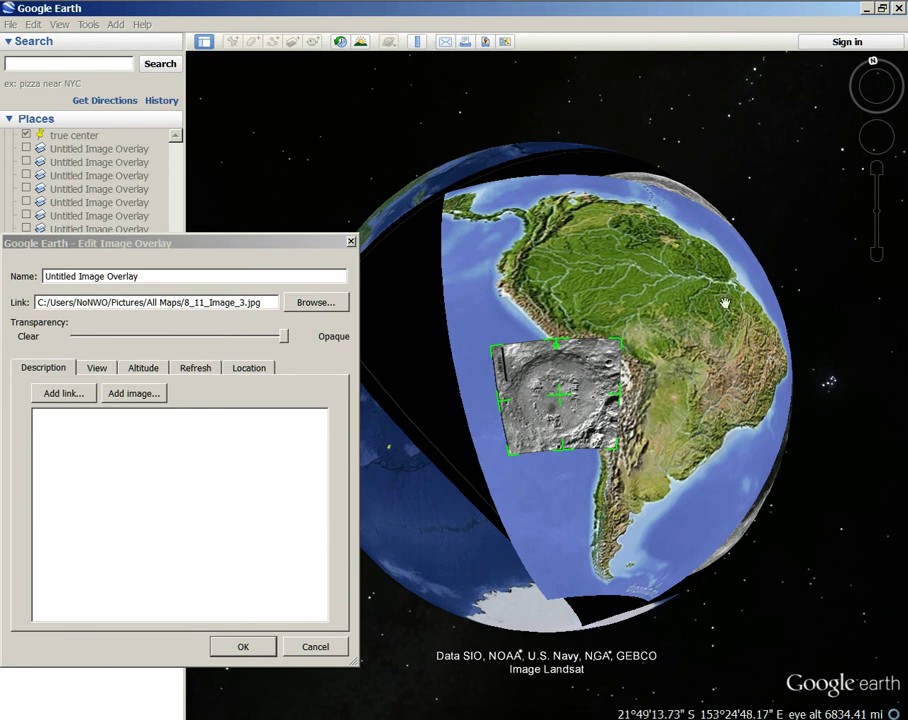
{"action": "scroll", "coordinate": [624, 282], "scroll_direction": "up", "scroll_amount": 1}
{"action": "left_click_drag", "start_coordinate": [500, 345], "coordinate": [537, 300]}
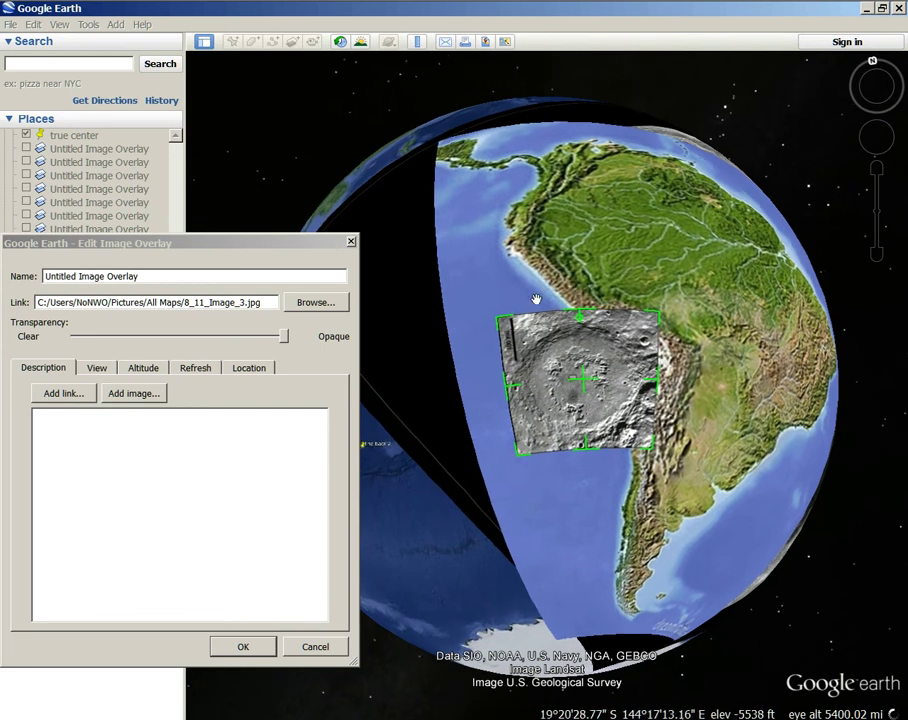
- Save the crater overlay's changes and inspect its placement beside South America from different angles
{"action": "left_click", "coordinate": [243, 646]}
{"action": "left_click_drag", "start_coordinate": [590, 497], "coordinate": [531, 531]}
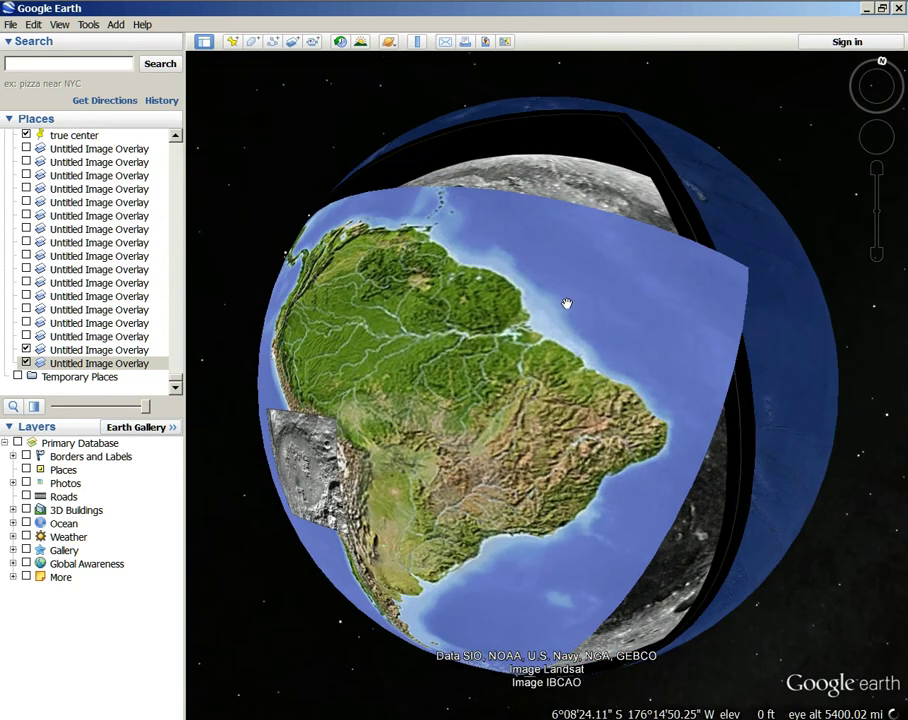
{"action": "left_click_drag", "start_coordinate": [480, 425], "coordinate": [640, 430]}
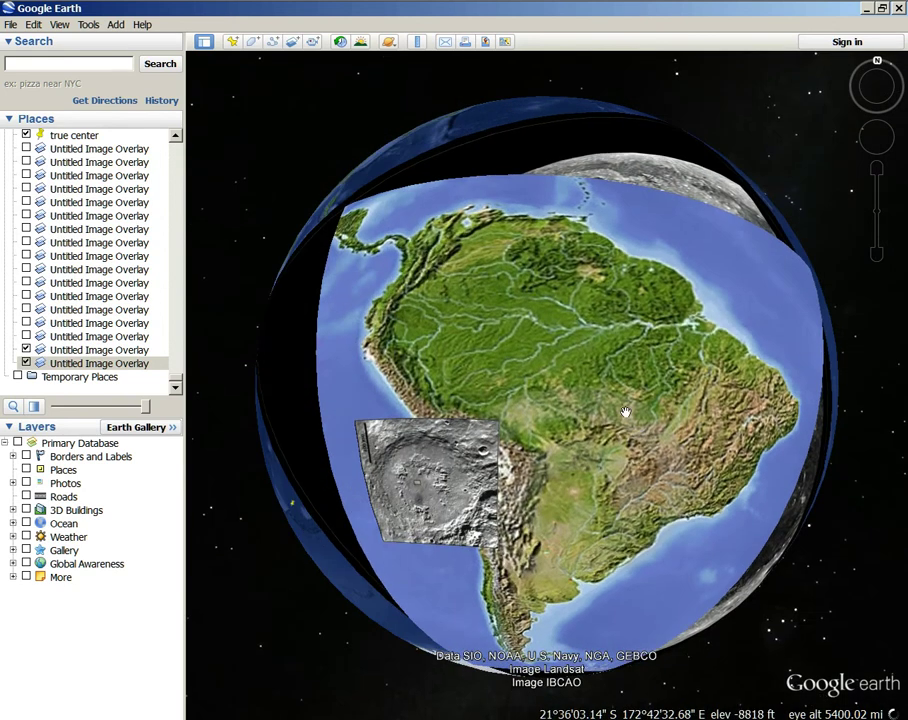
{"action": "scroll", "coordinate": [646, 420], "scroll_direction": "up", "scroll_amount": 2}
{"action": "scroll", "coordinate": [646, 420], "scroll_direction": "down", "scroll_amount": 2}
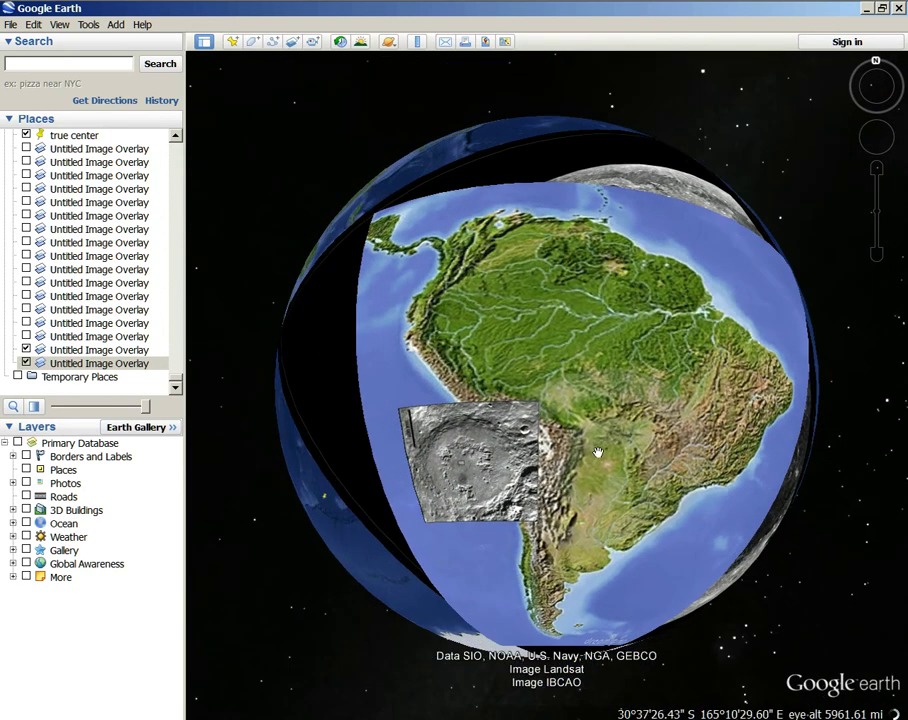